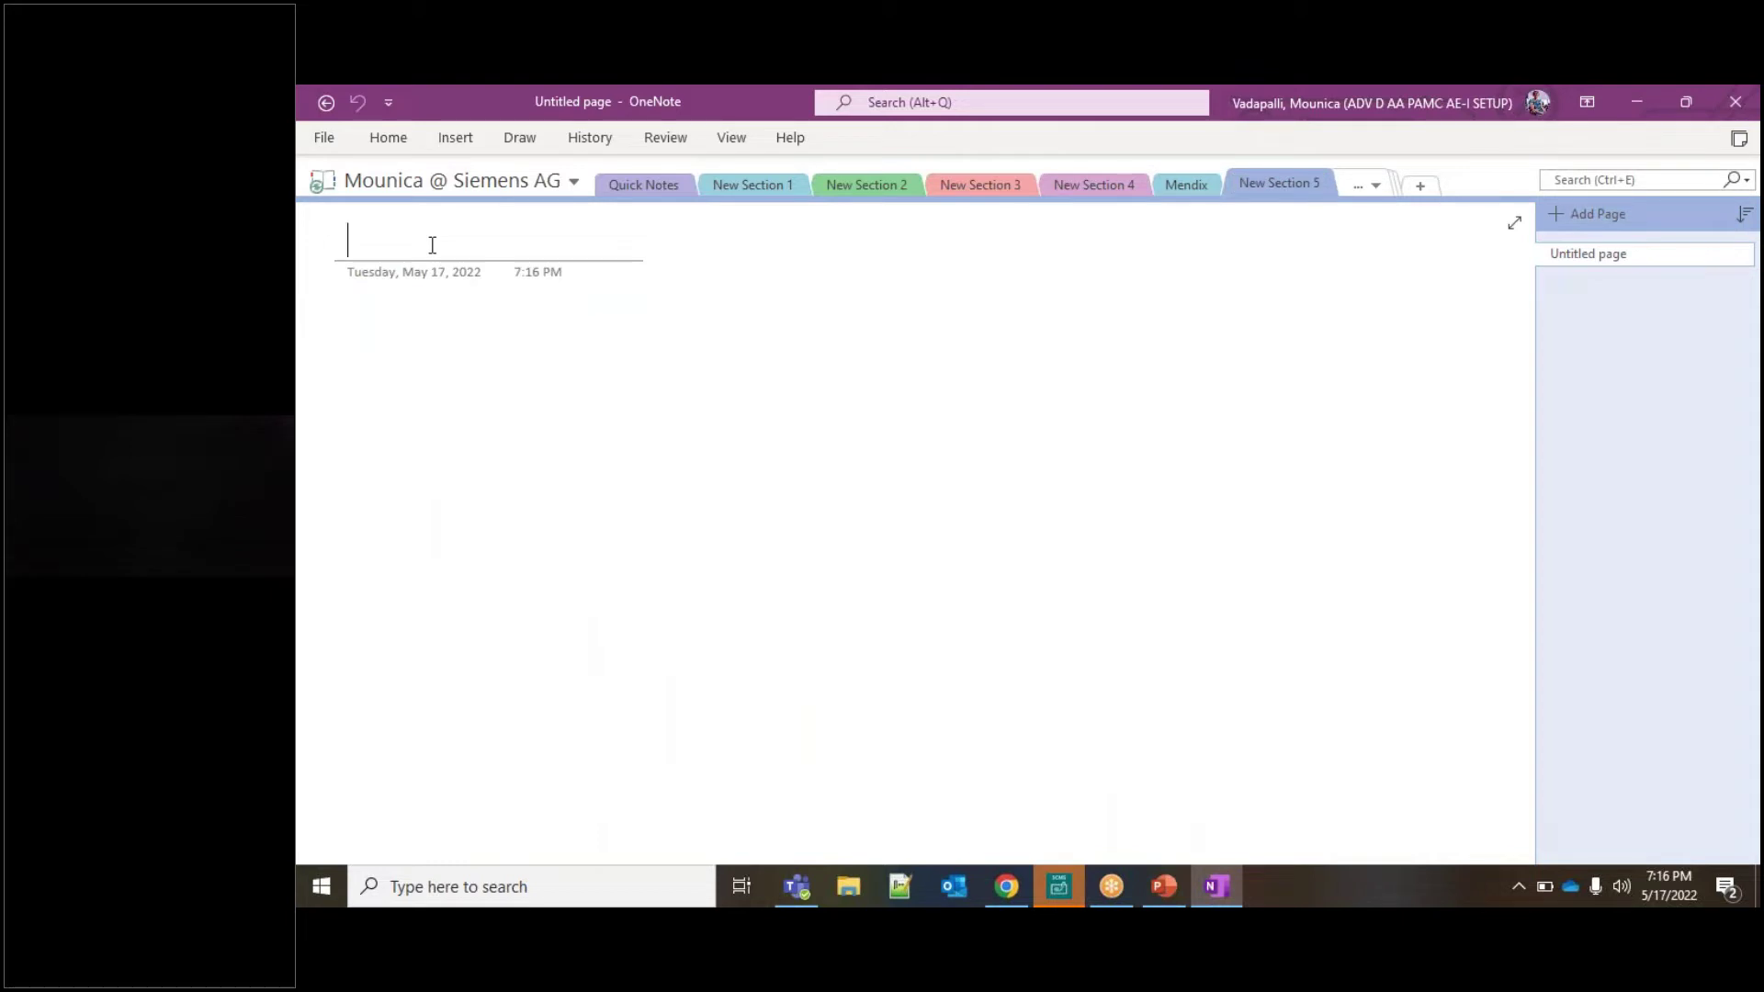
- Title the new page 'MSI Architecture' and show the Draw tab's tools
text(MSI)
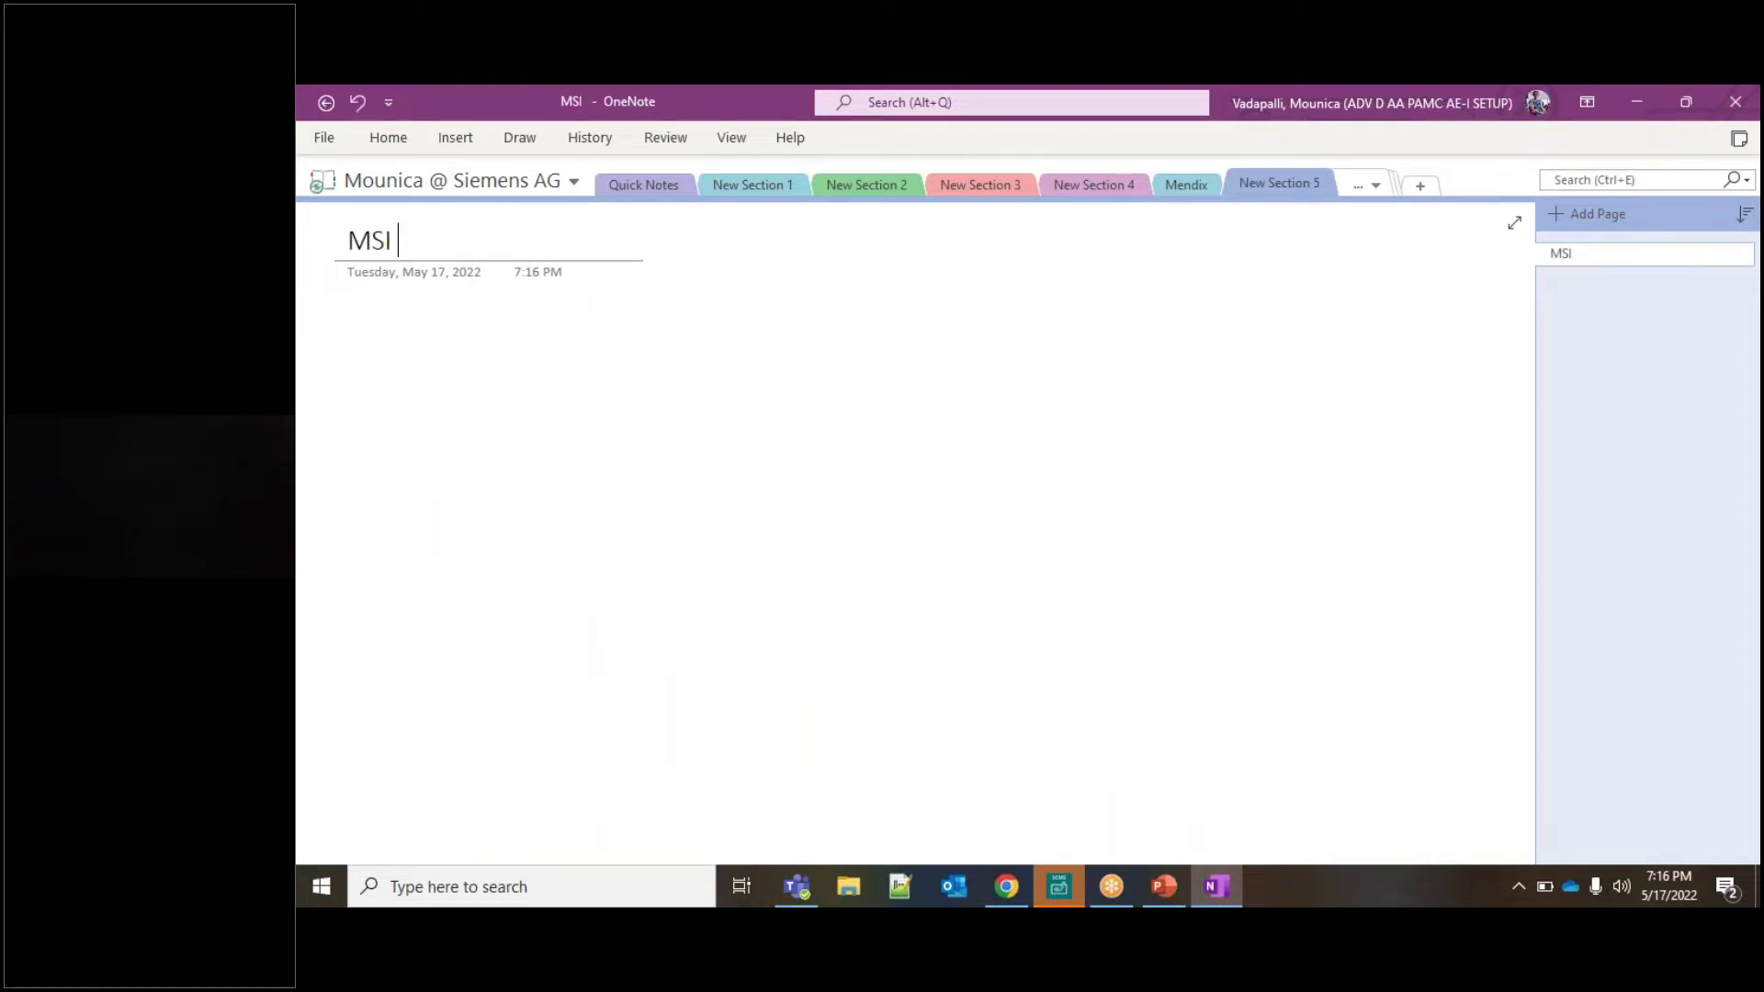
text( Architectu)
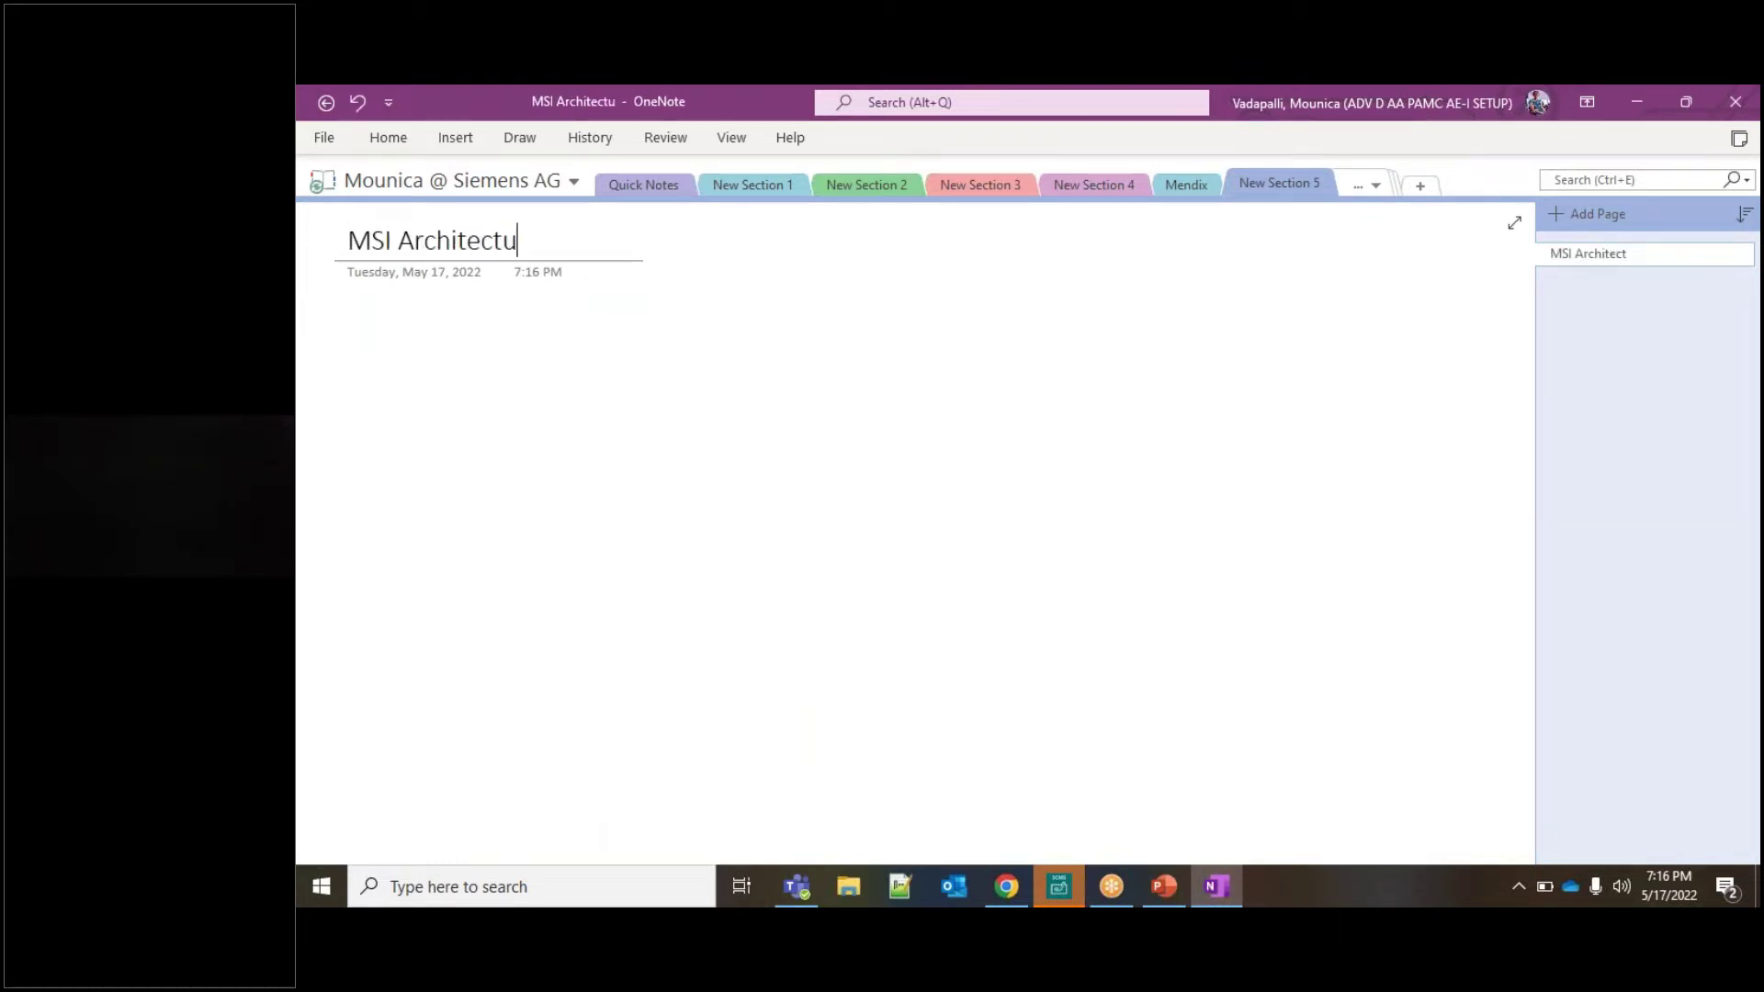
text(re)
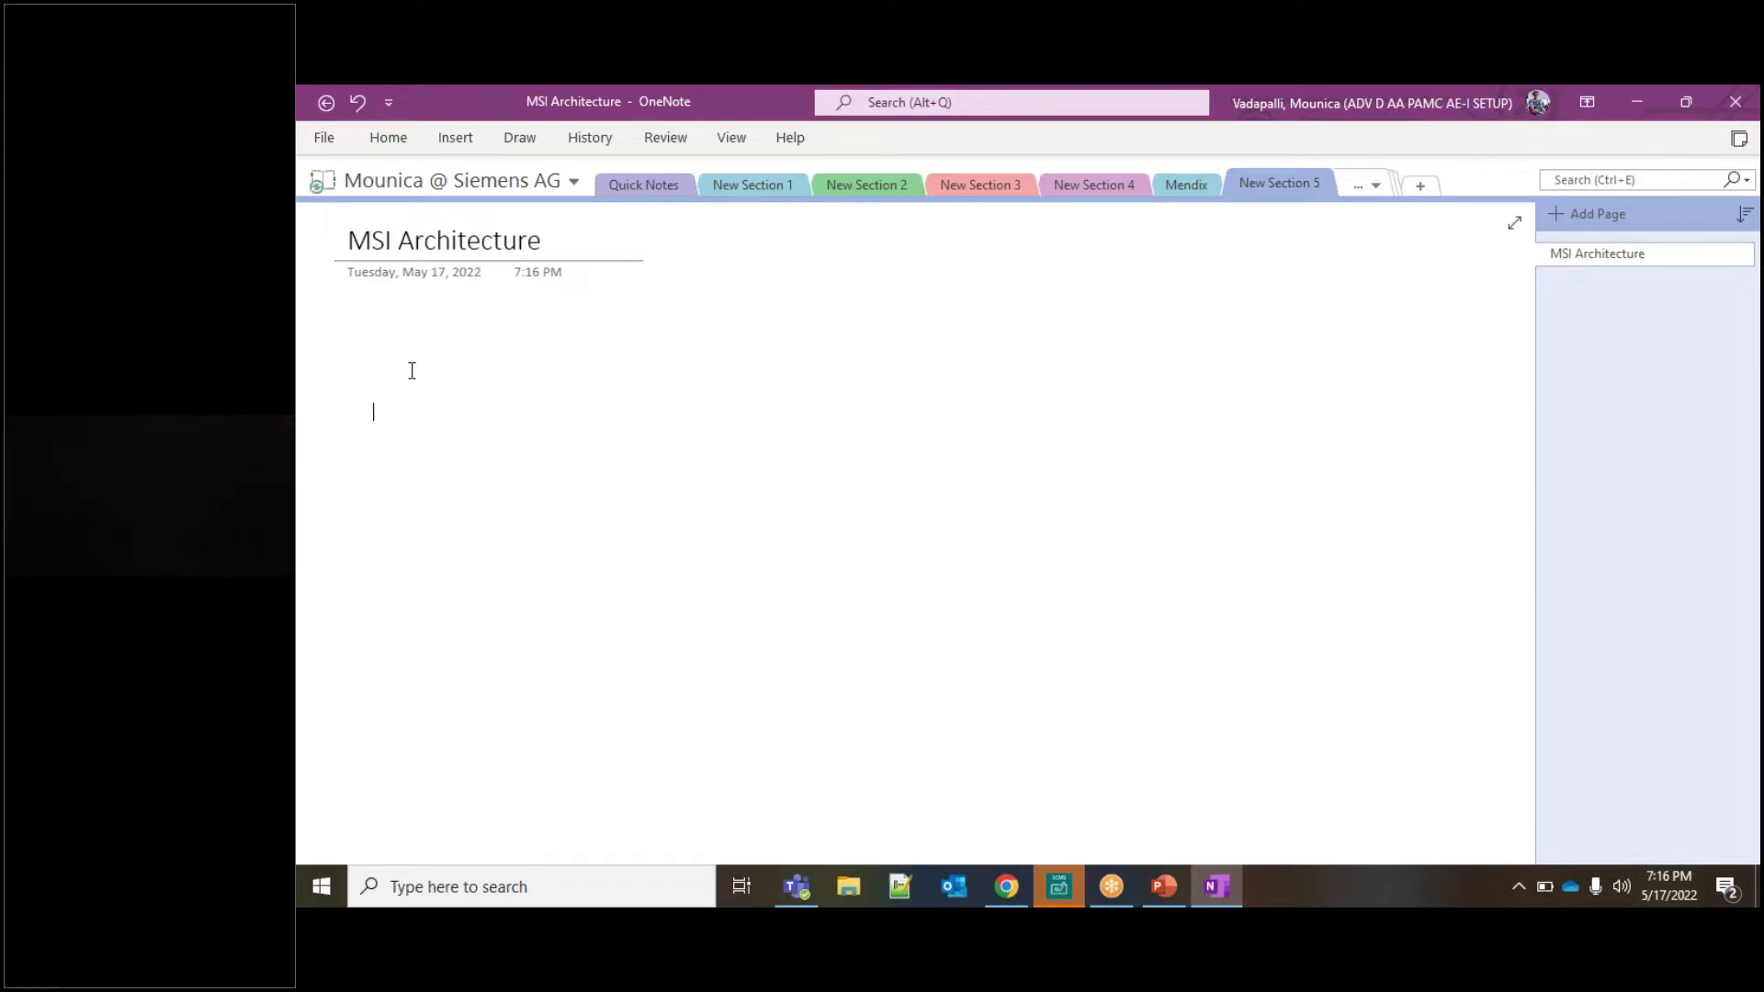
key(Return)
drag(634, 357, 826, 407)
click(519, 140)
click(867, 360)
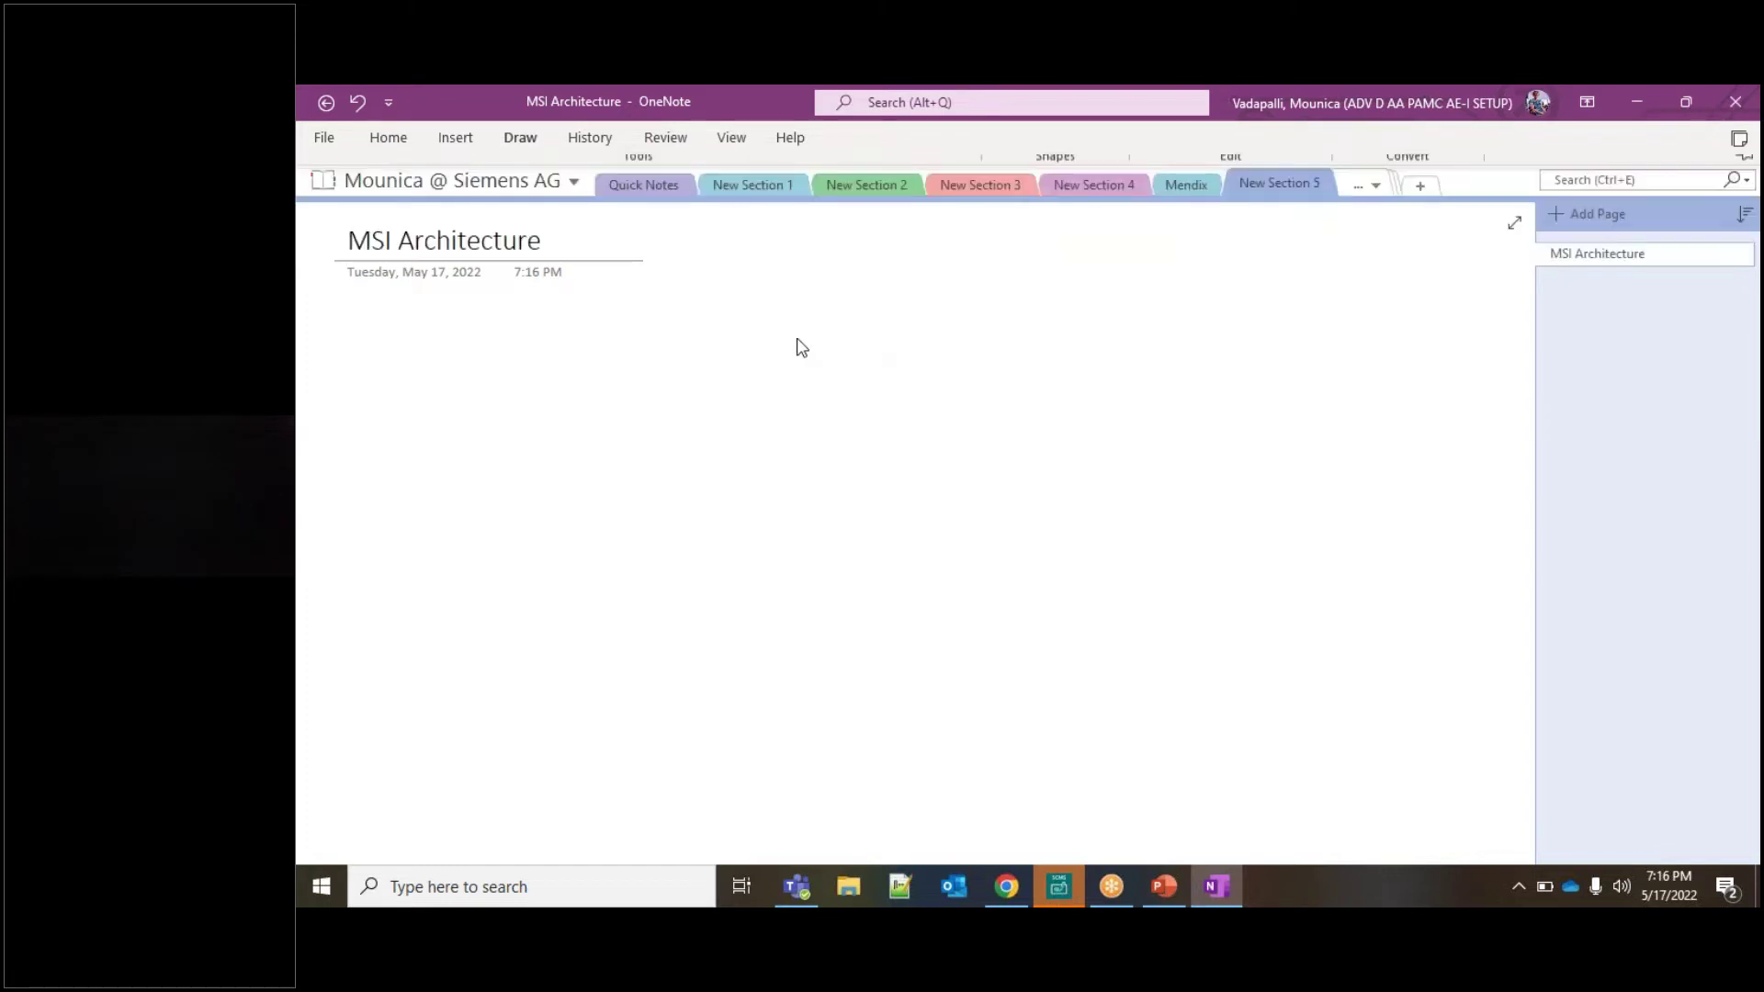
click(520, 140)
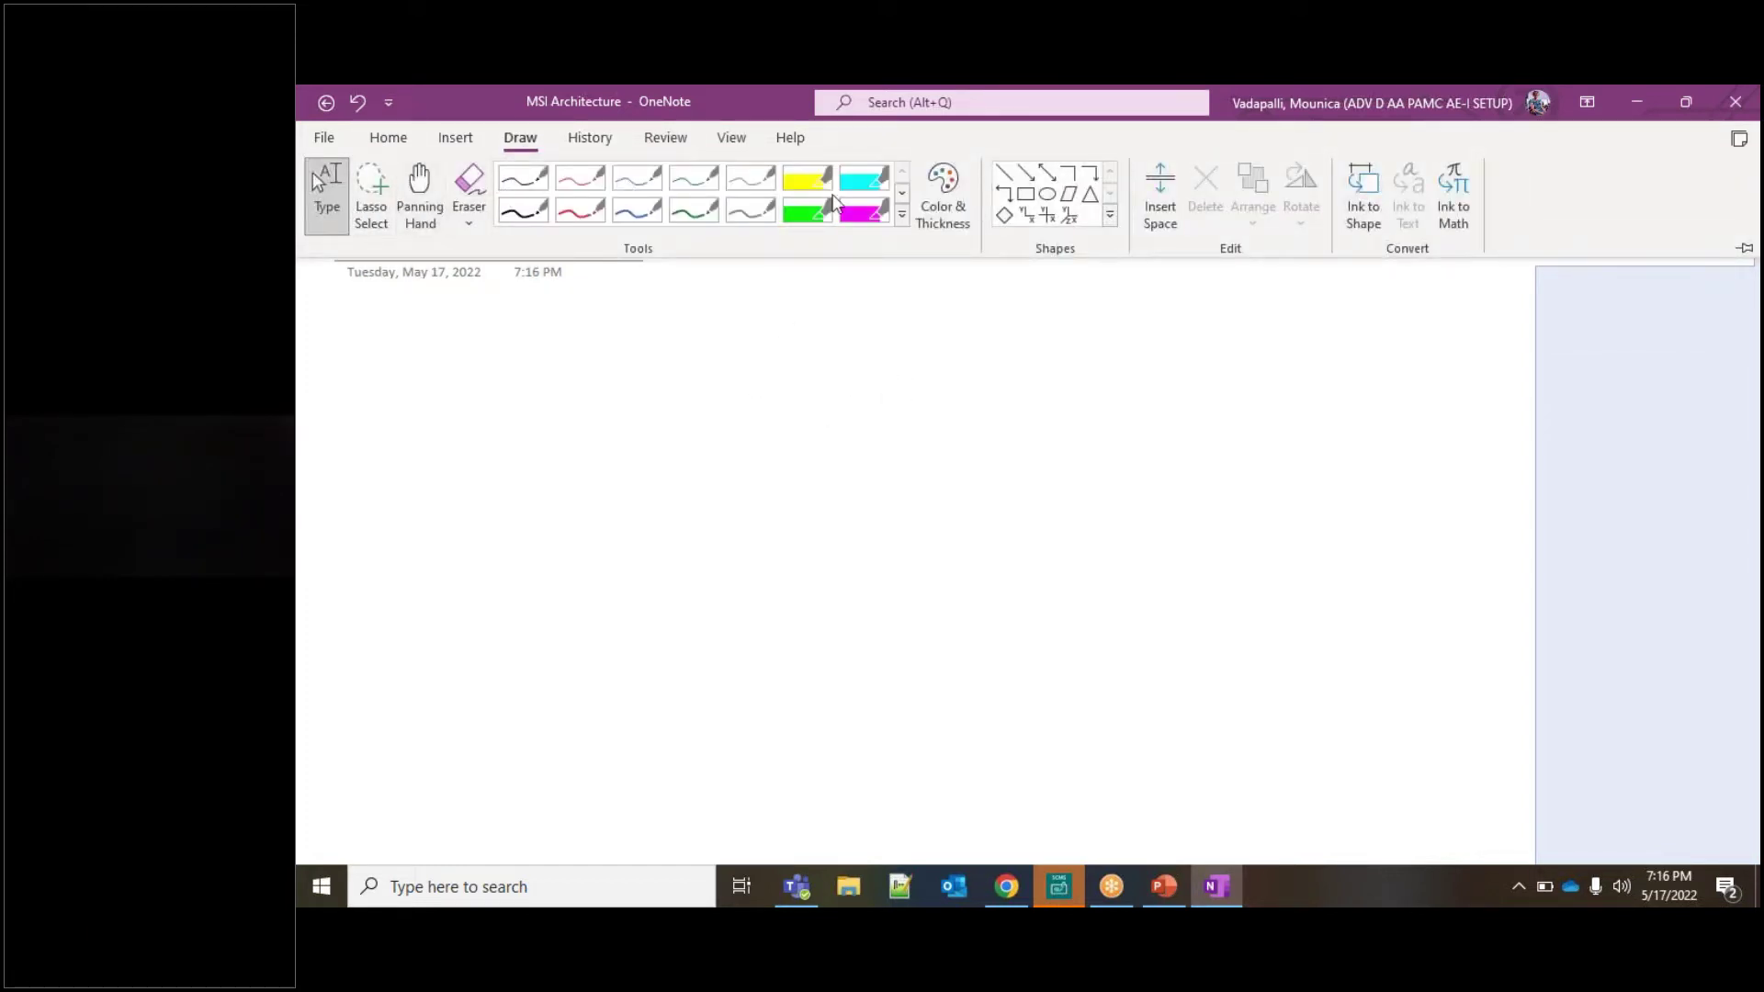
- Draw an oval below the title and type 'Product' inside it
click(1045, 196)
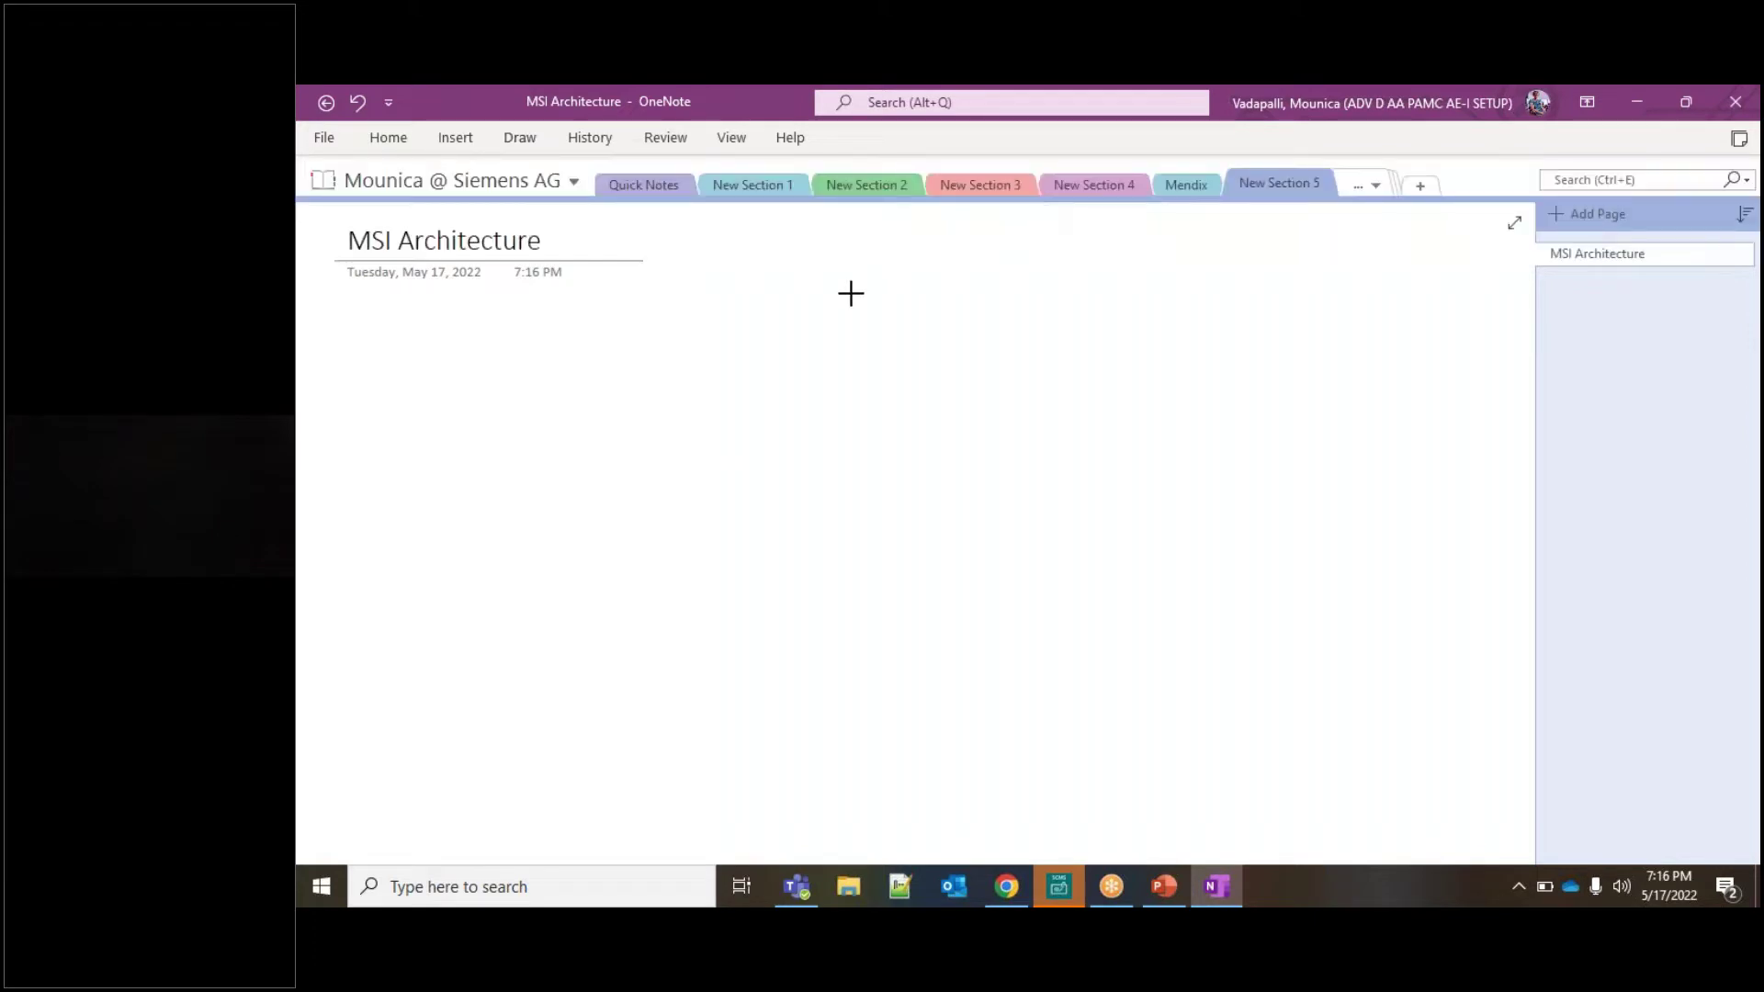
drag(761, 323, 934, 372)
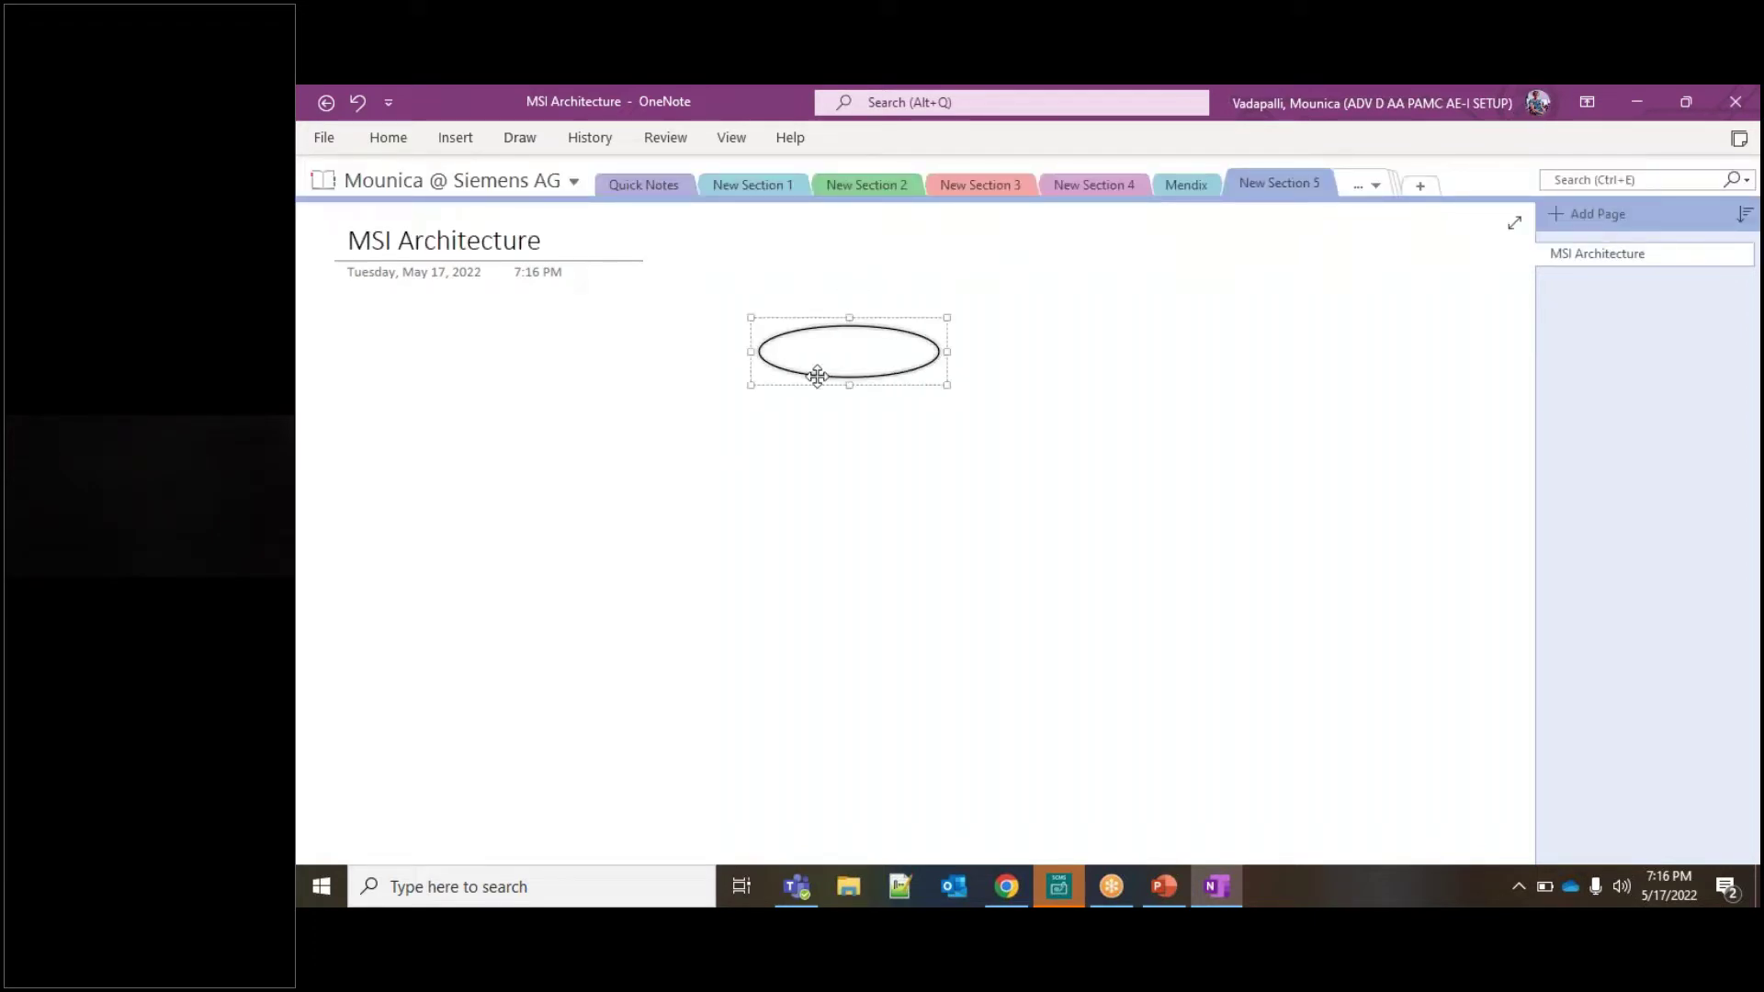
click(856, 438)
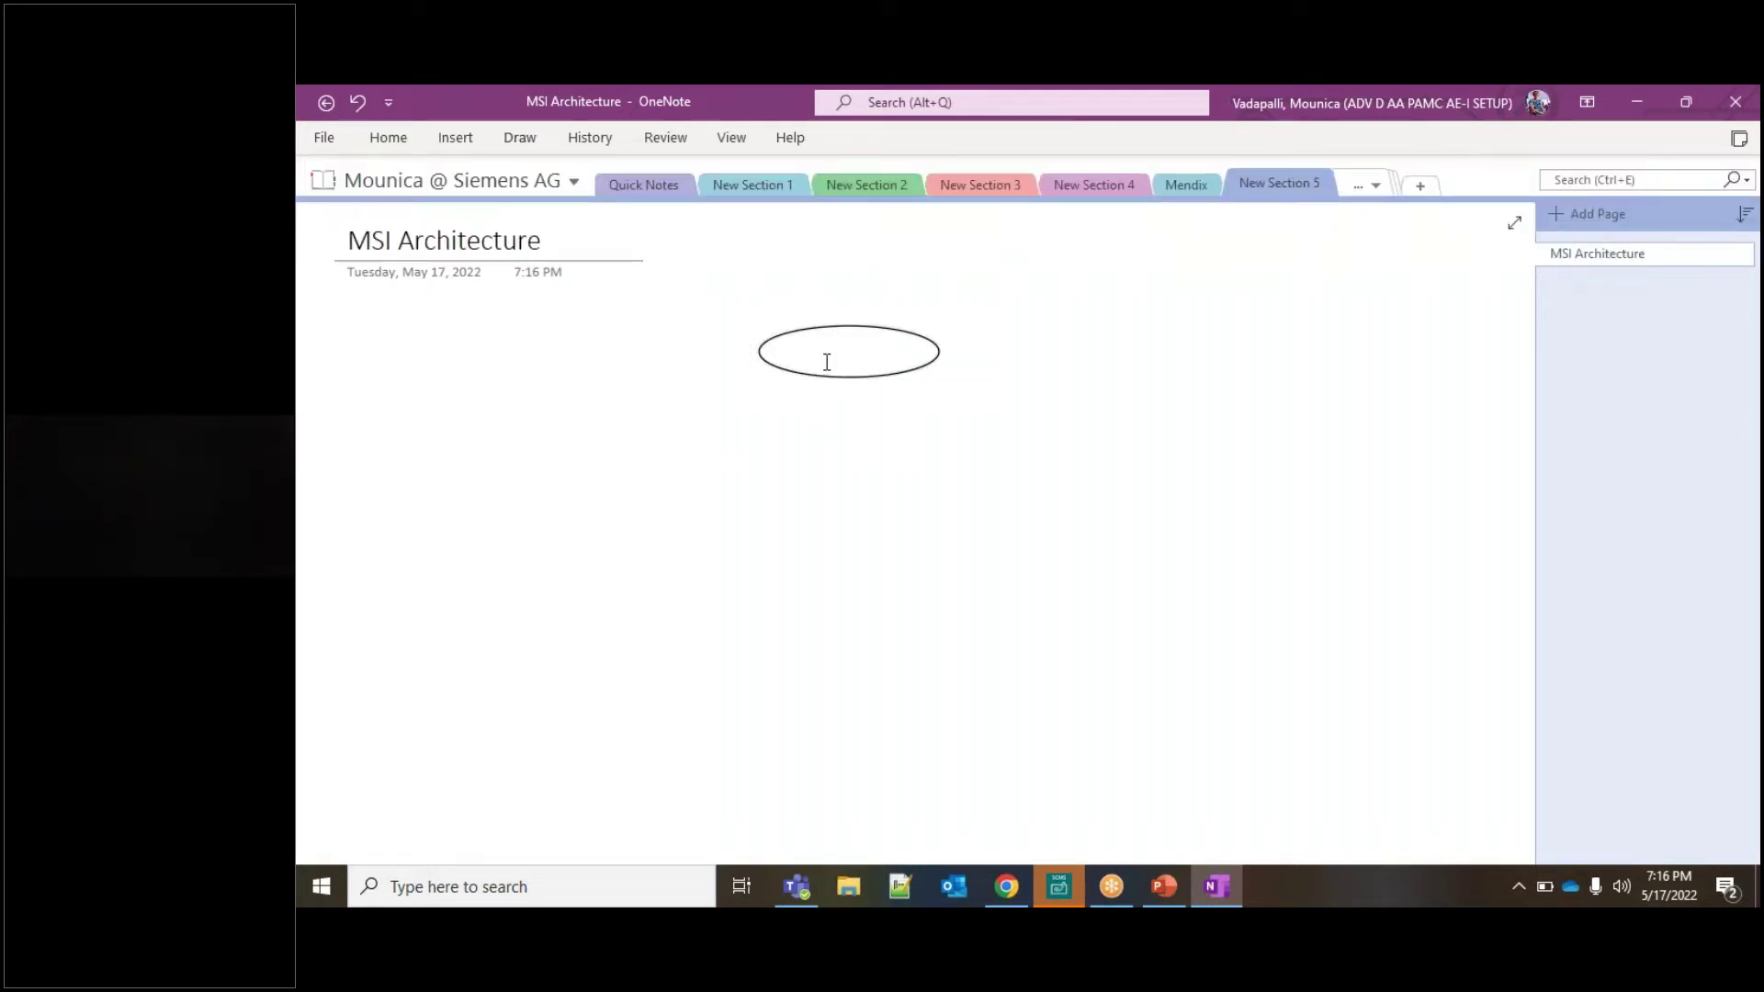
click(827, 362)
text(Product)
click(988, 467)
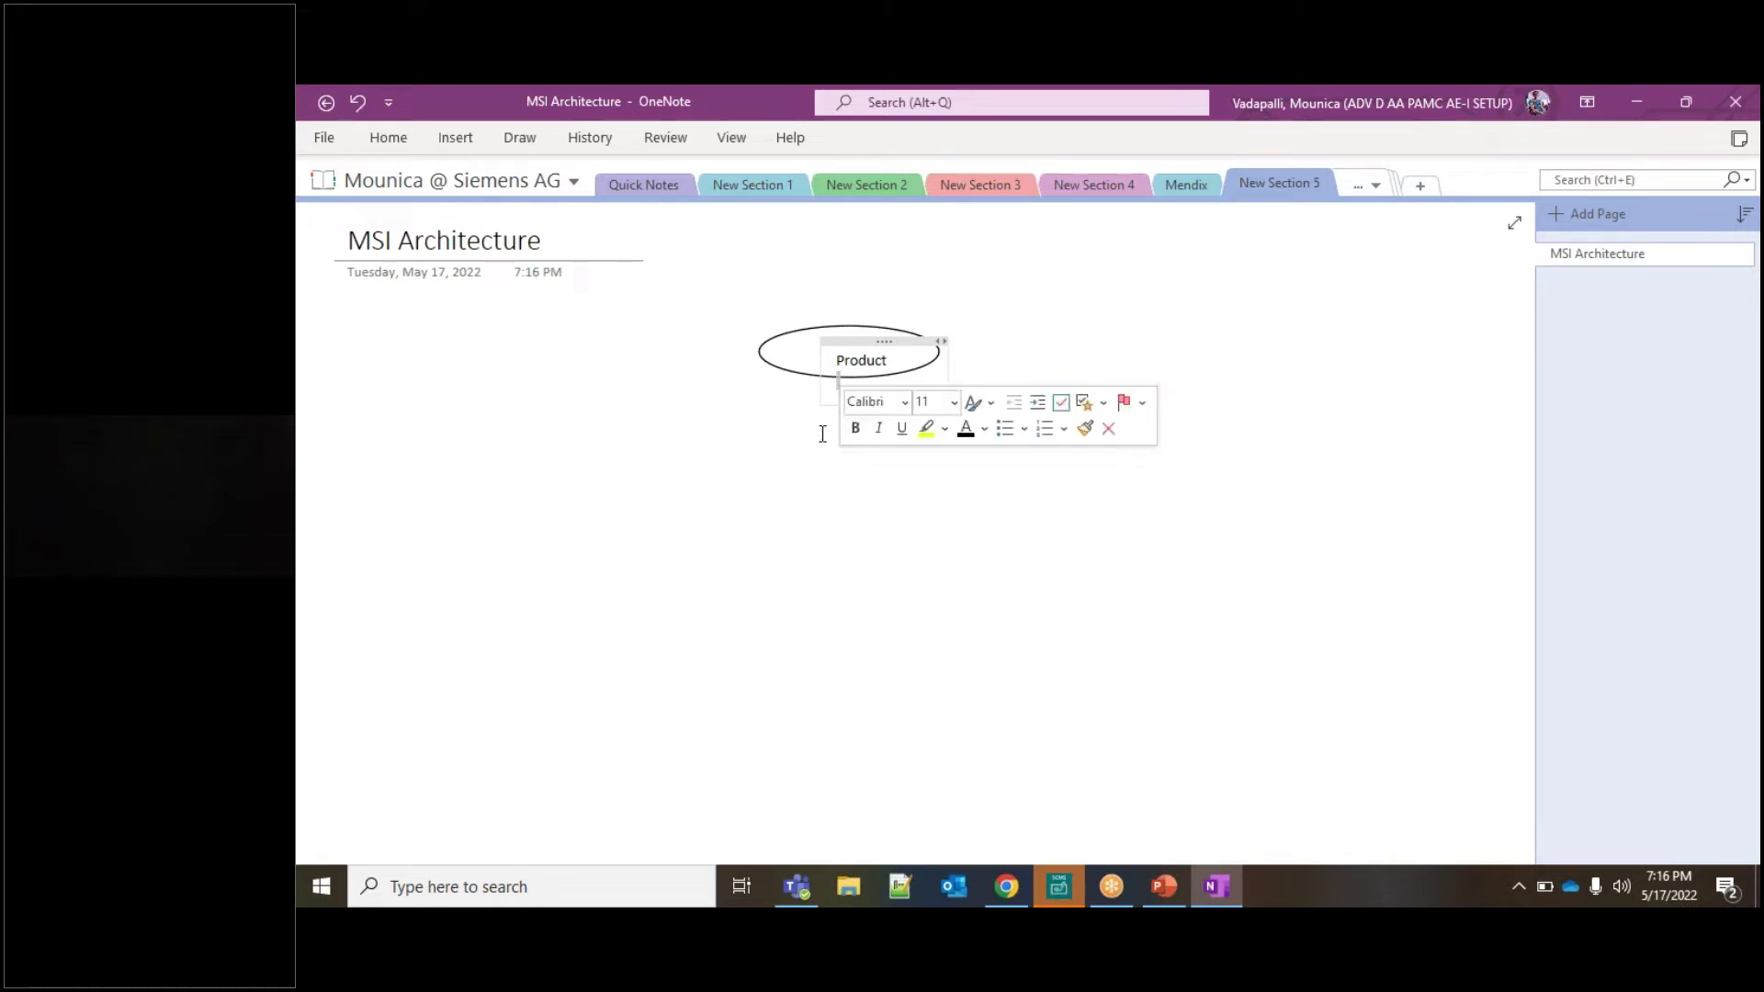
click(520, 138)
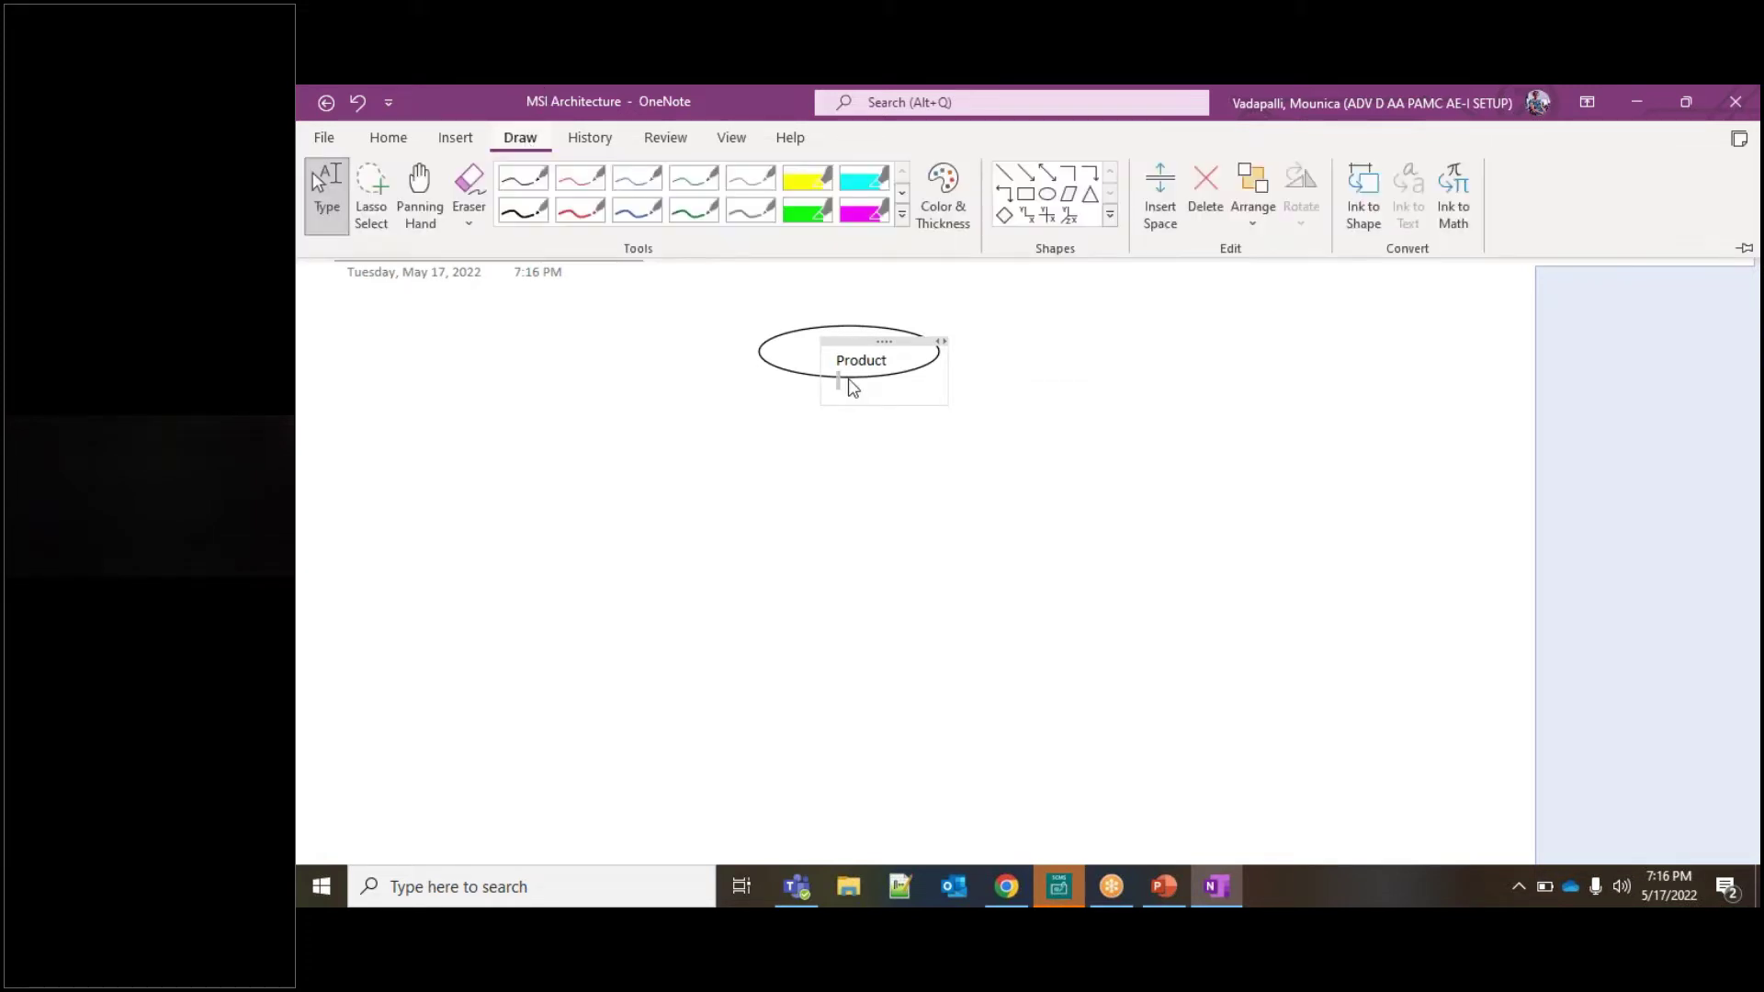
- Draw an elbow connector down-left from Product, then extend a straight line rightward into a T
click(1070, 175)
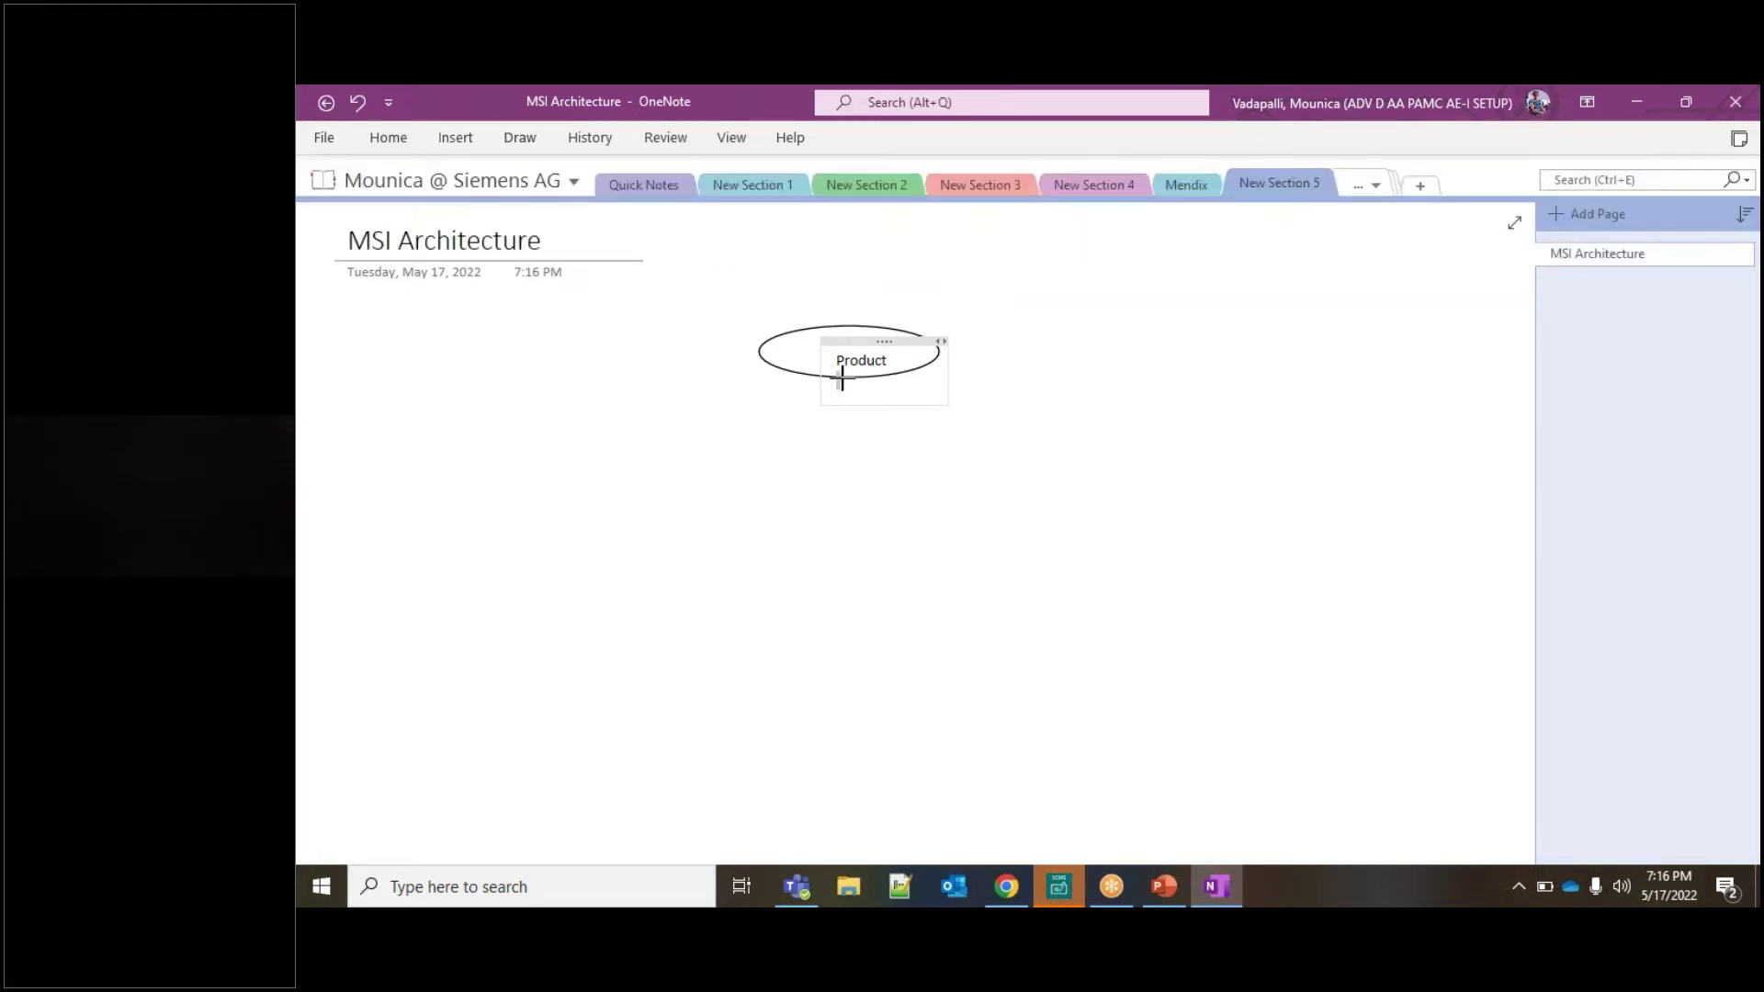
mouse_move(842, 379)
mouse_down()
mouse_move(736, 442)
mouse_move(631, 454)
mouse_up()
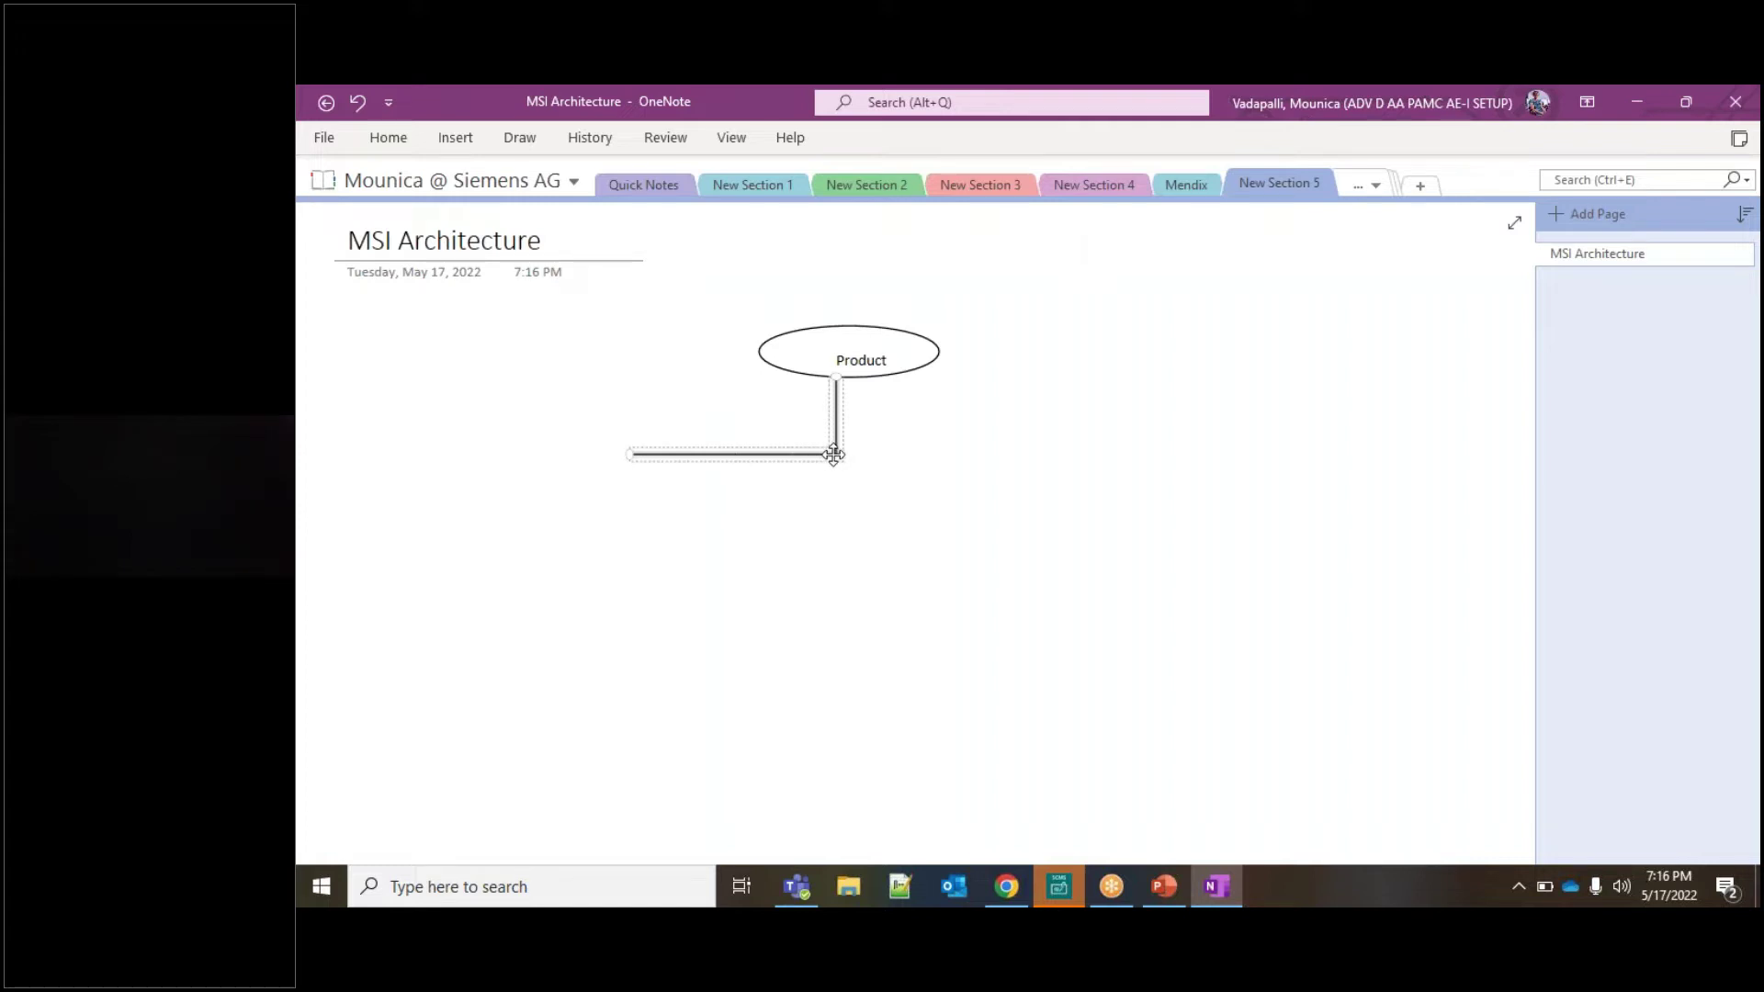
mouse_move(834, 453)
mouse_down()
mouse_move(977, 471)
mouse_move(834, 457)
mouse_up()
click(520, 140)
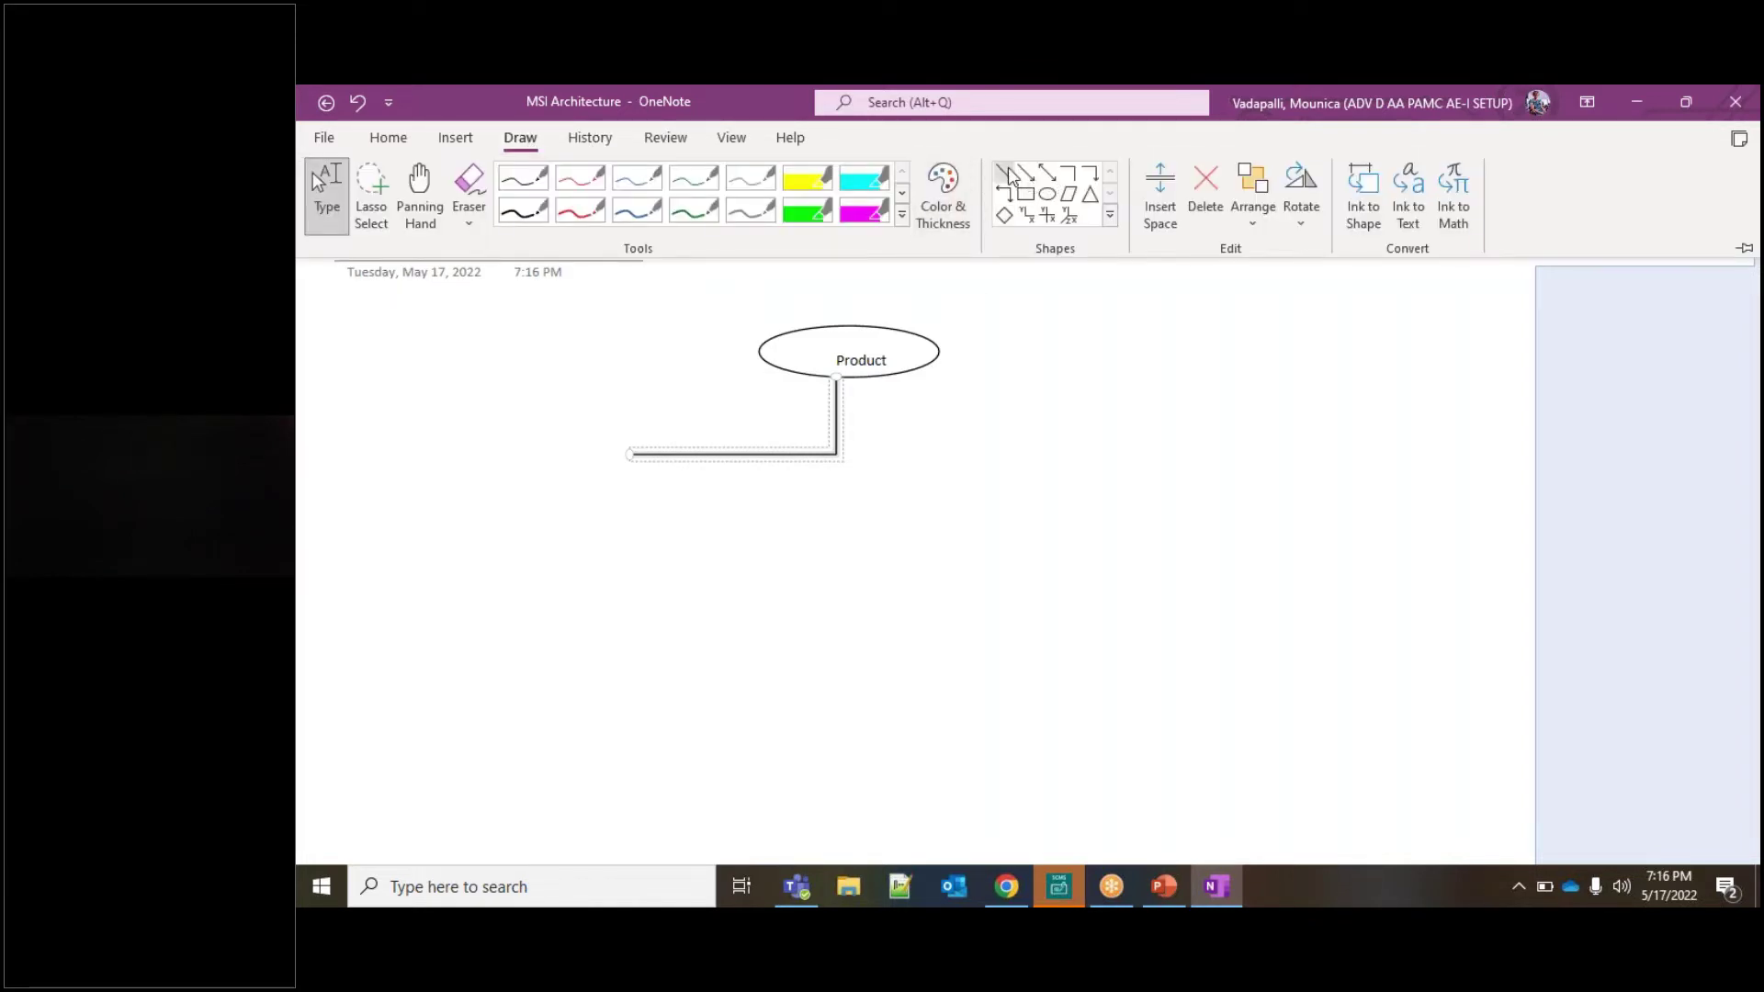
click(1010, 175)
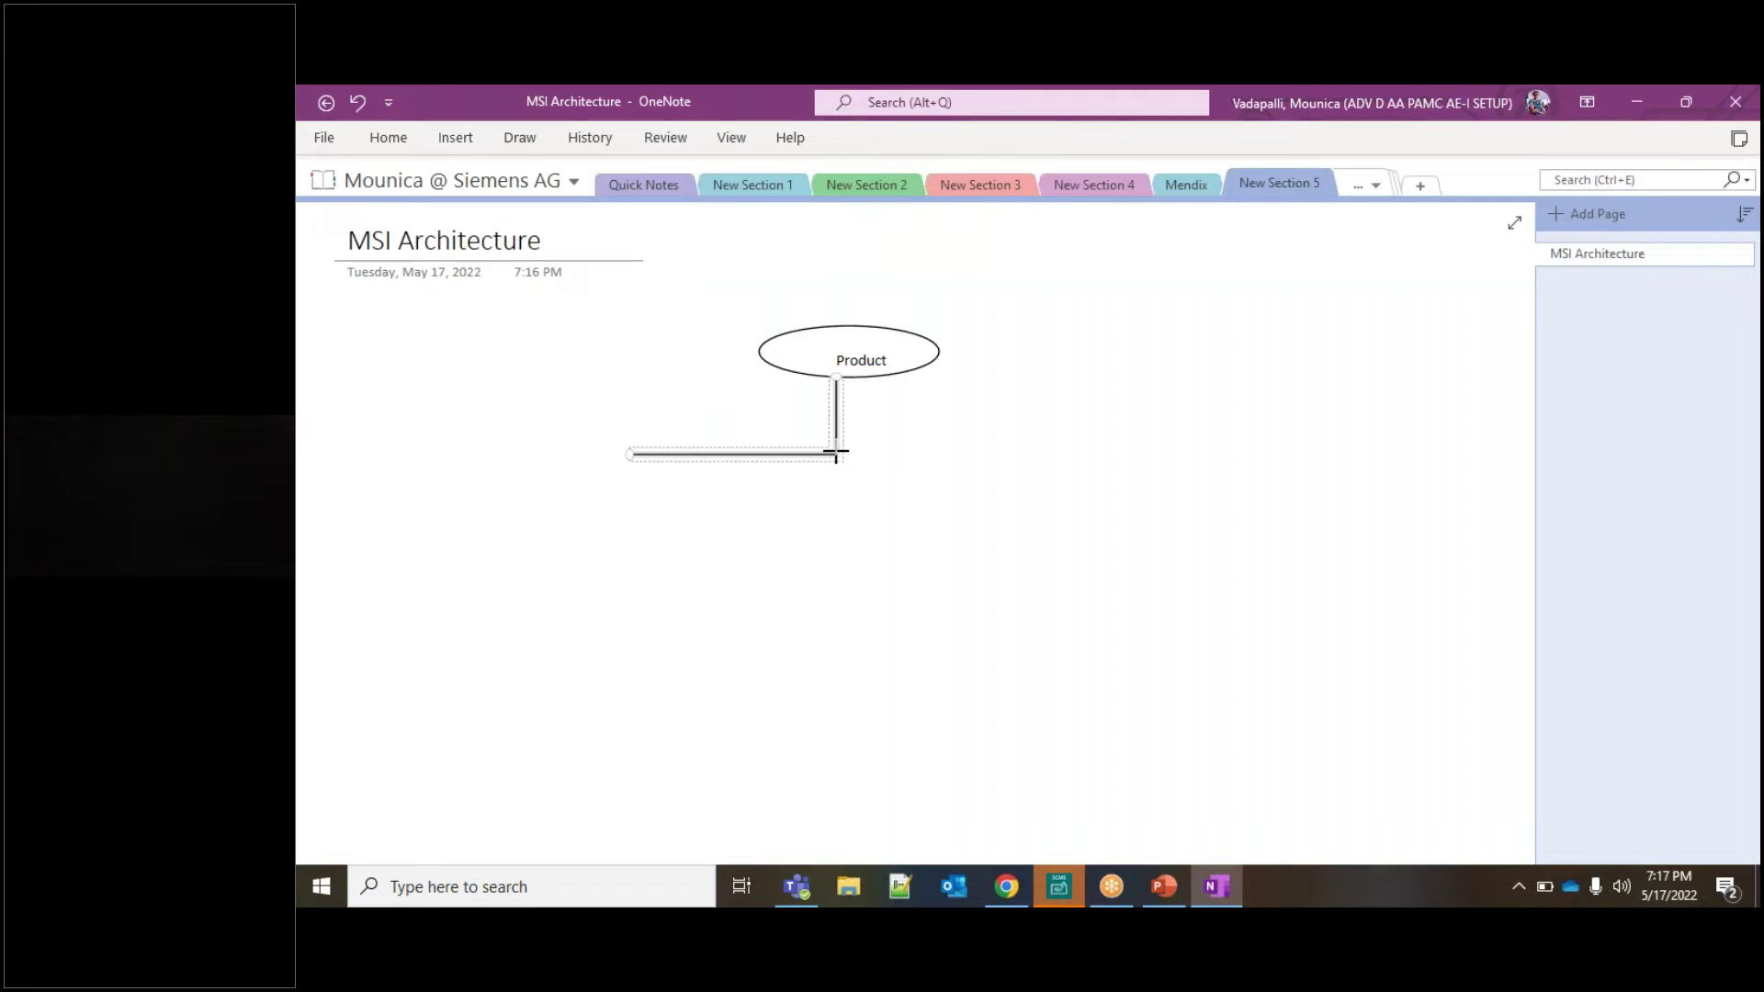
drag(836, 452, 1063, 452)
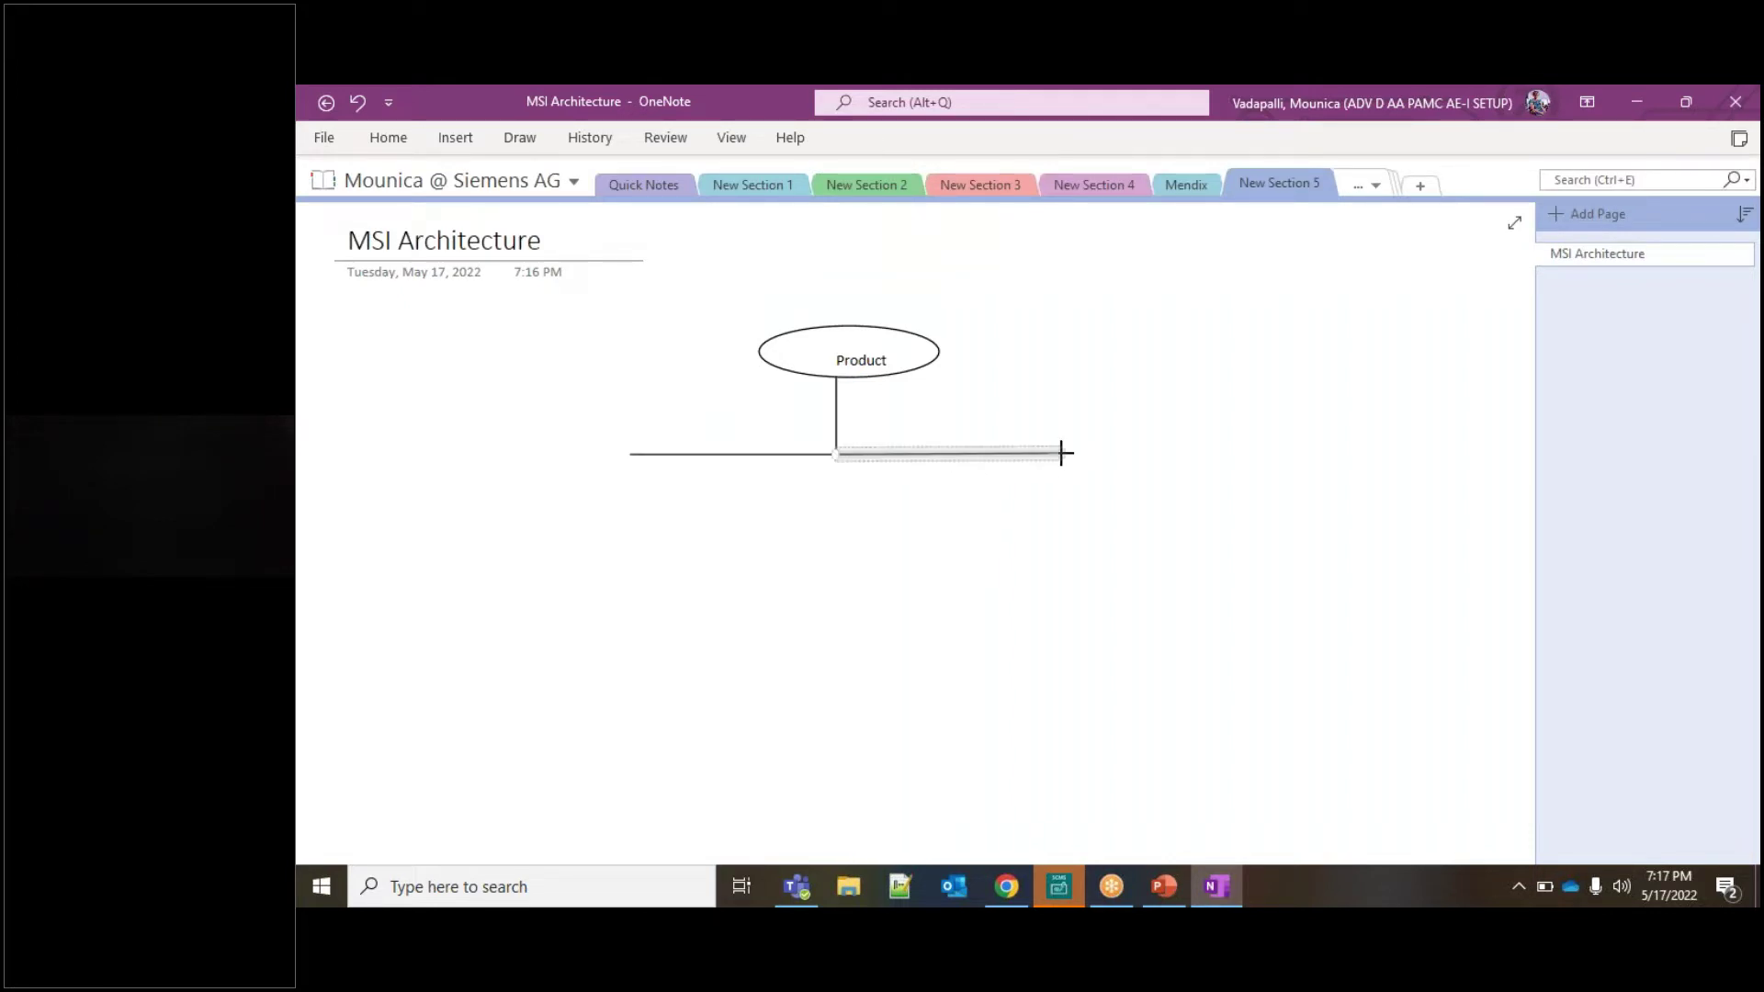
click(520, 142)
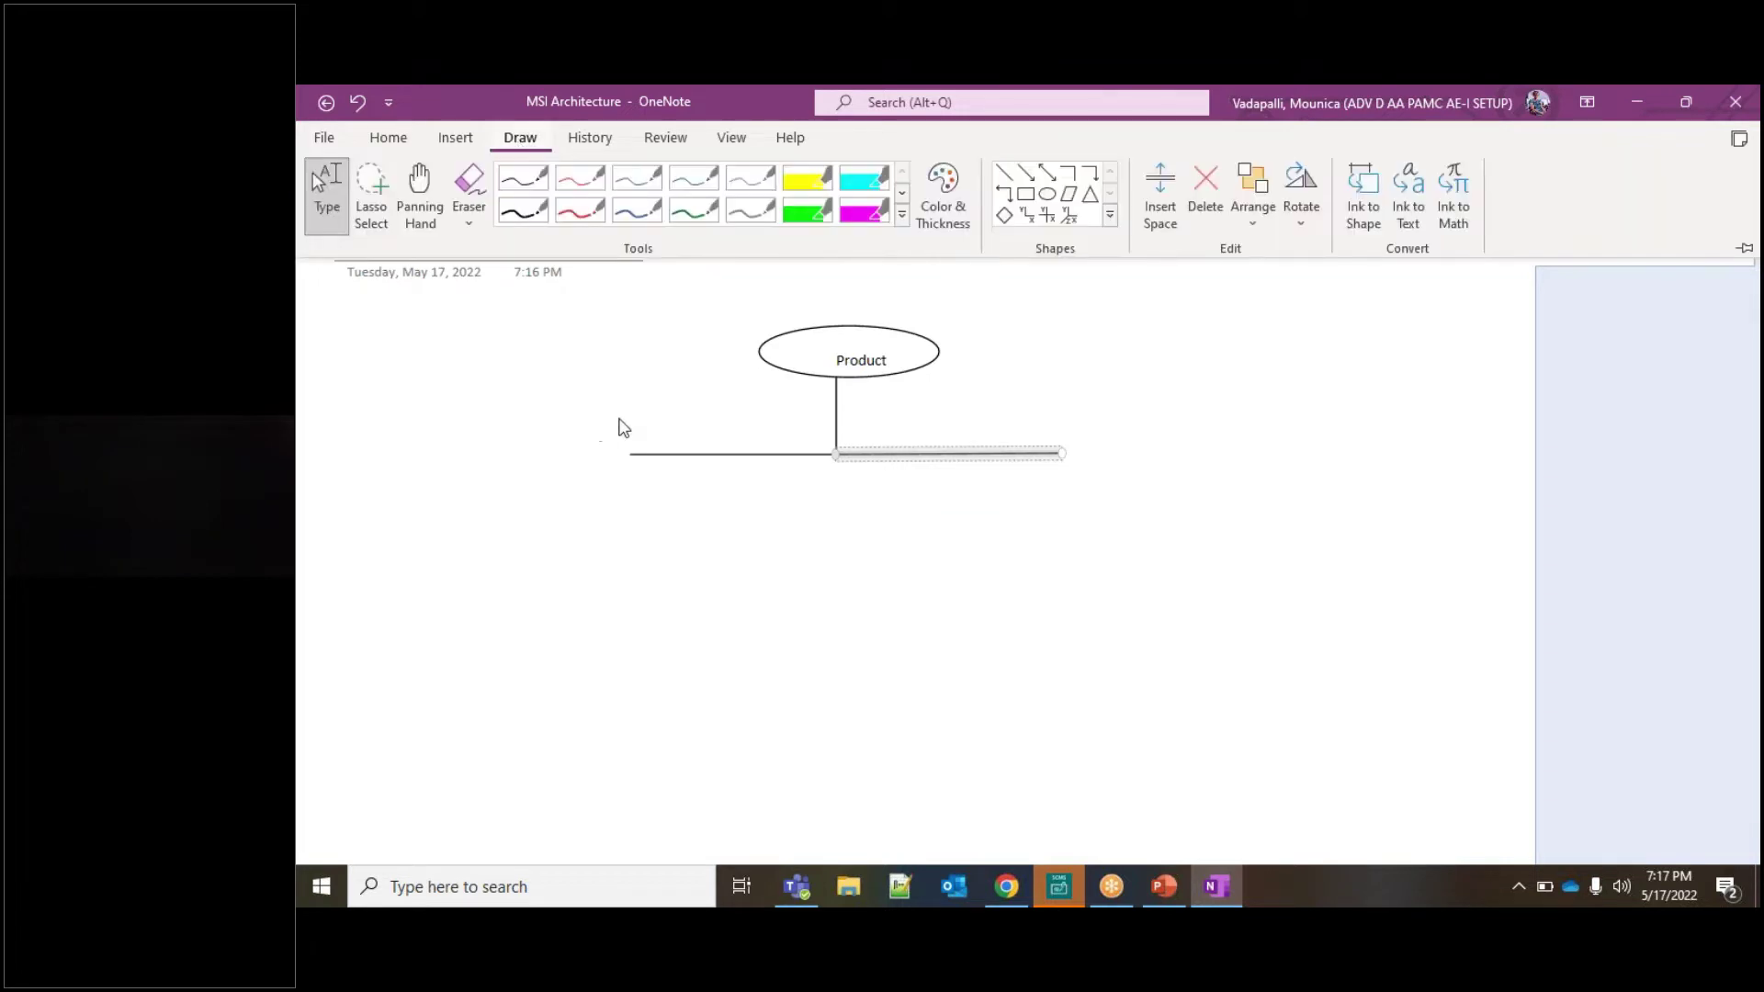
- Draw small ellipses capping the left and right ends of the horizontal line
click(1039, 195)
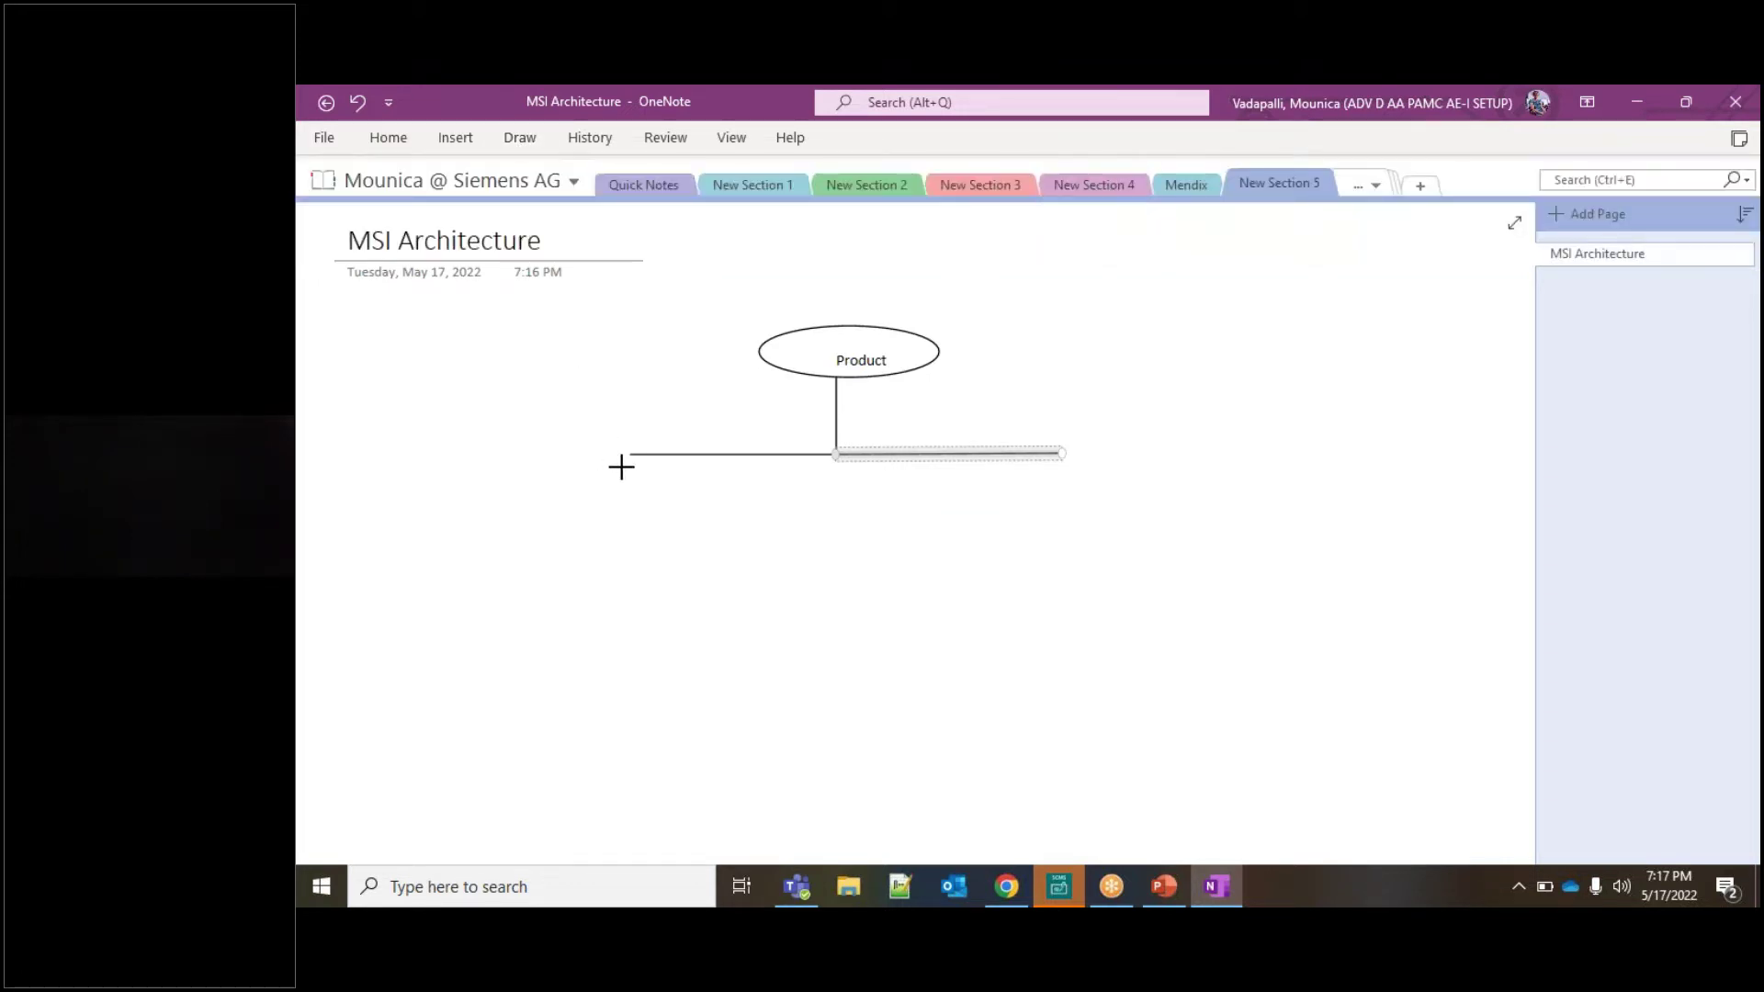
drag(626, 453, 527, 429)
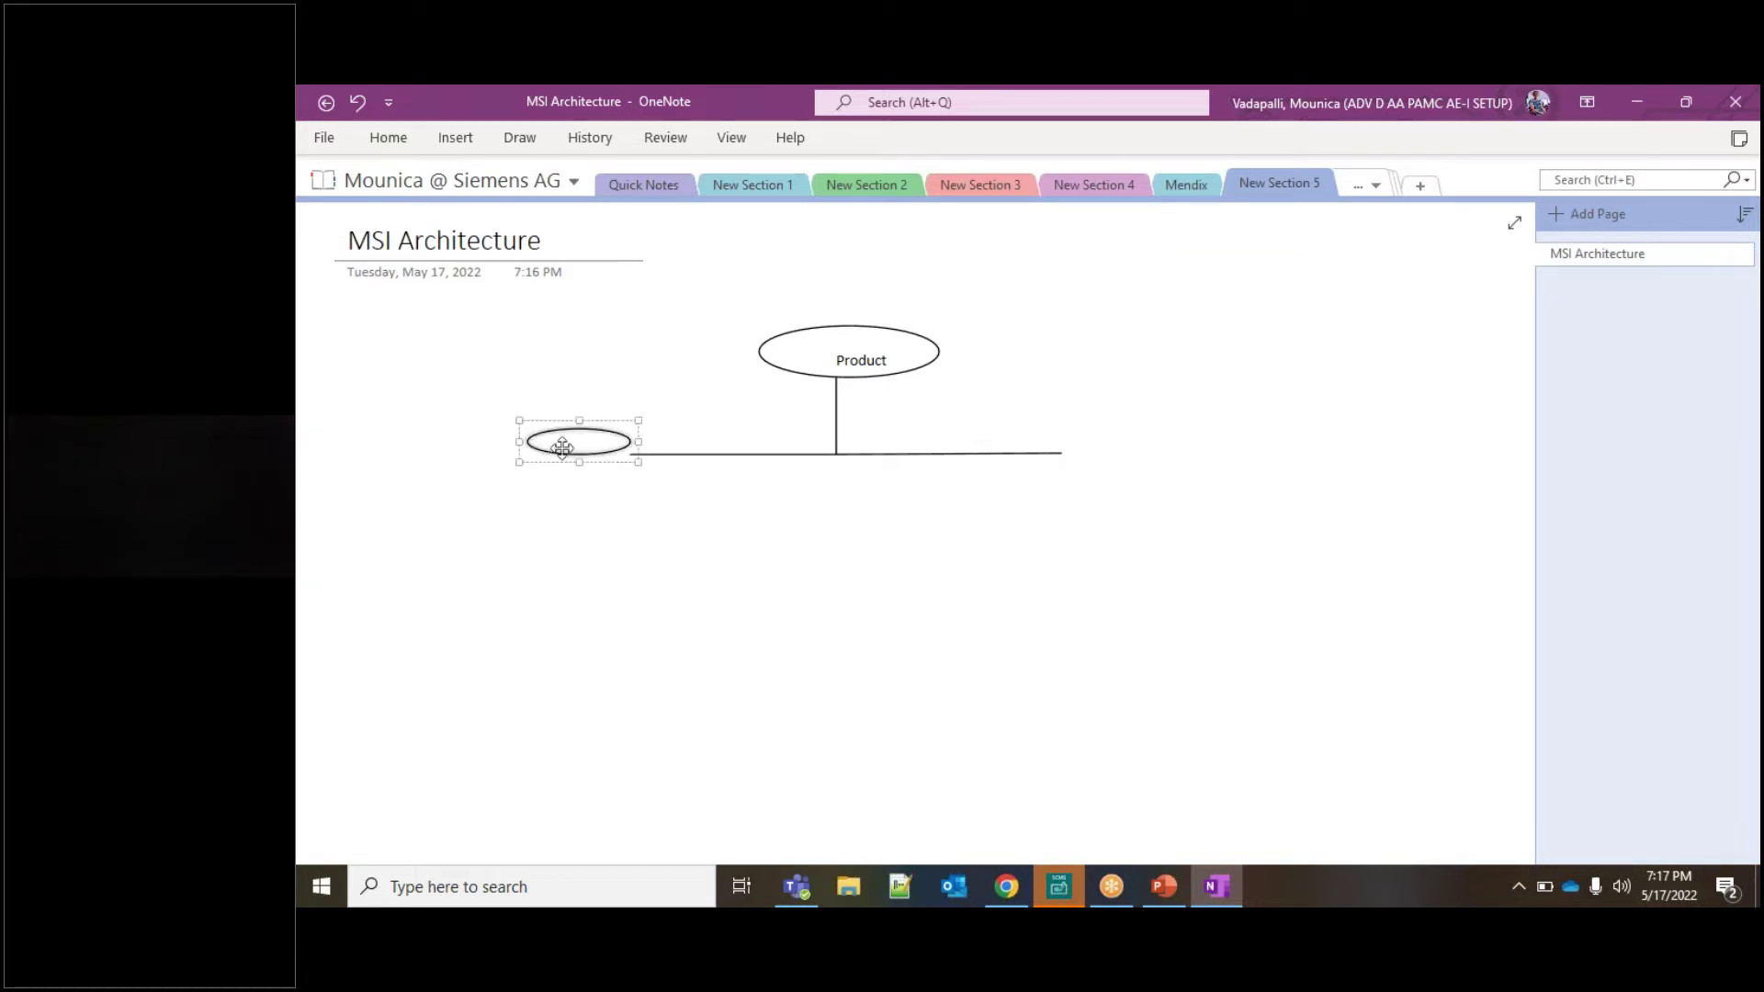
click(606, 487)
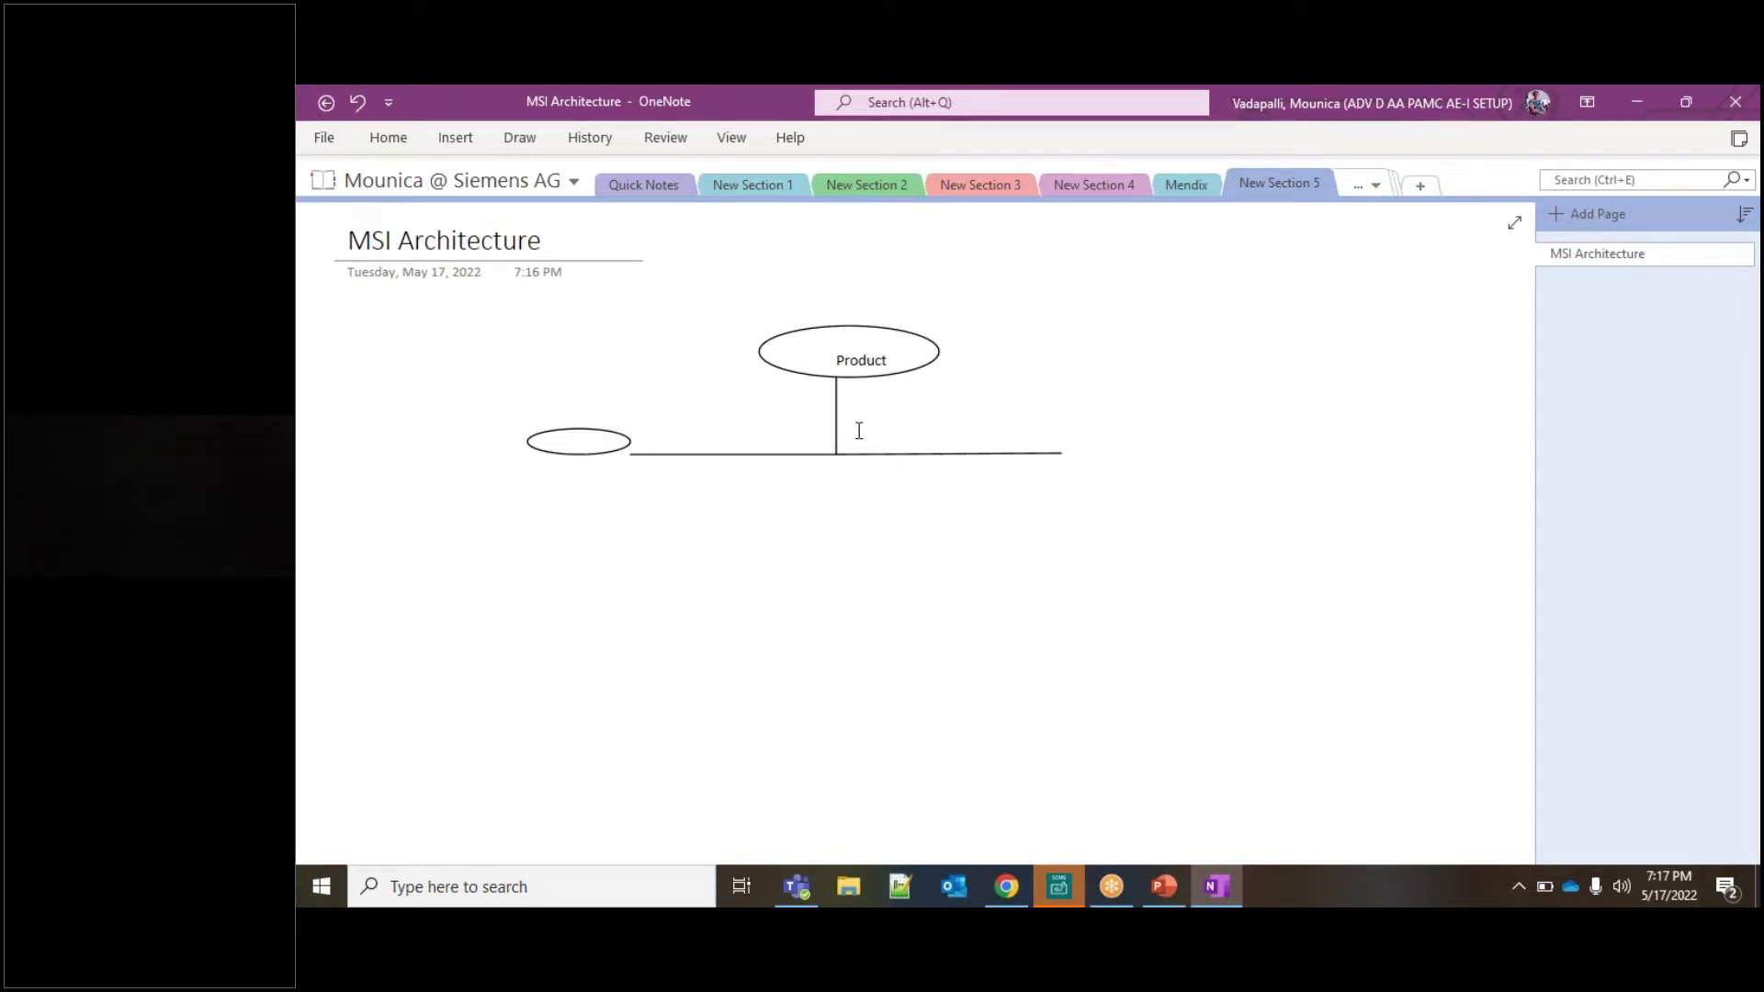
click(520, 138)
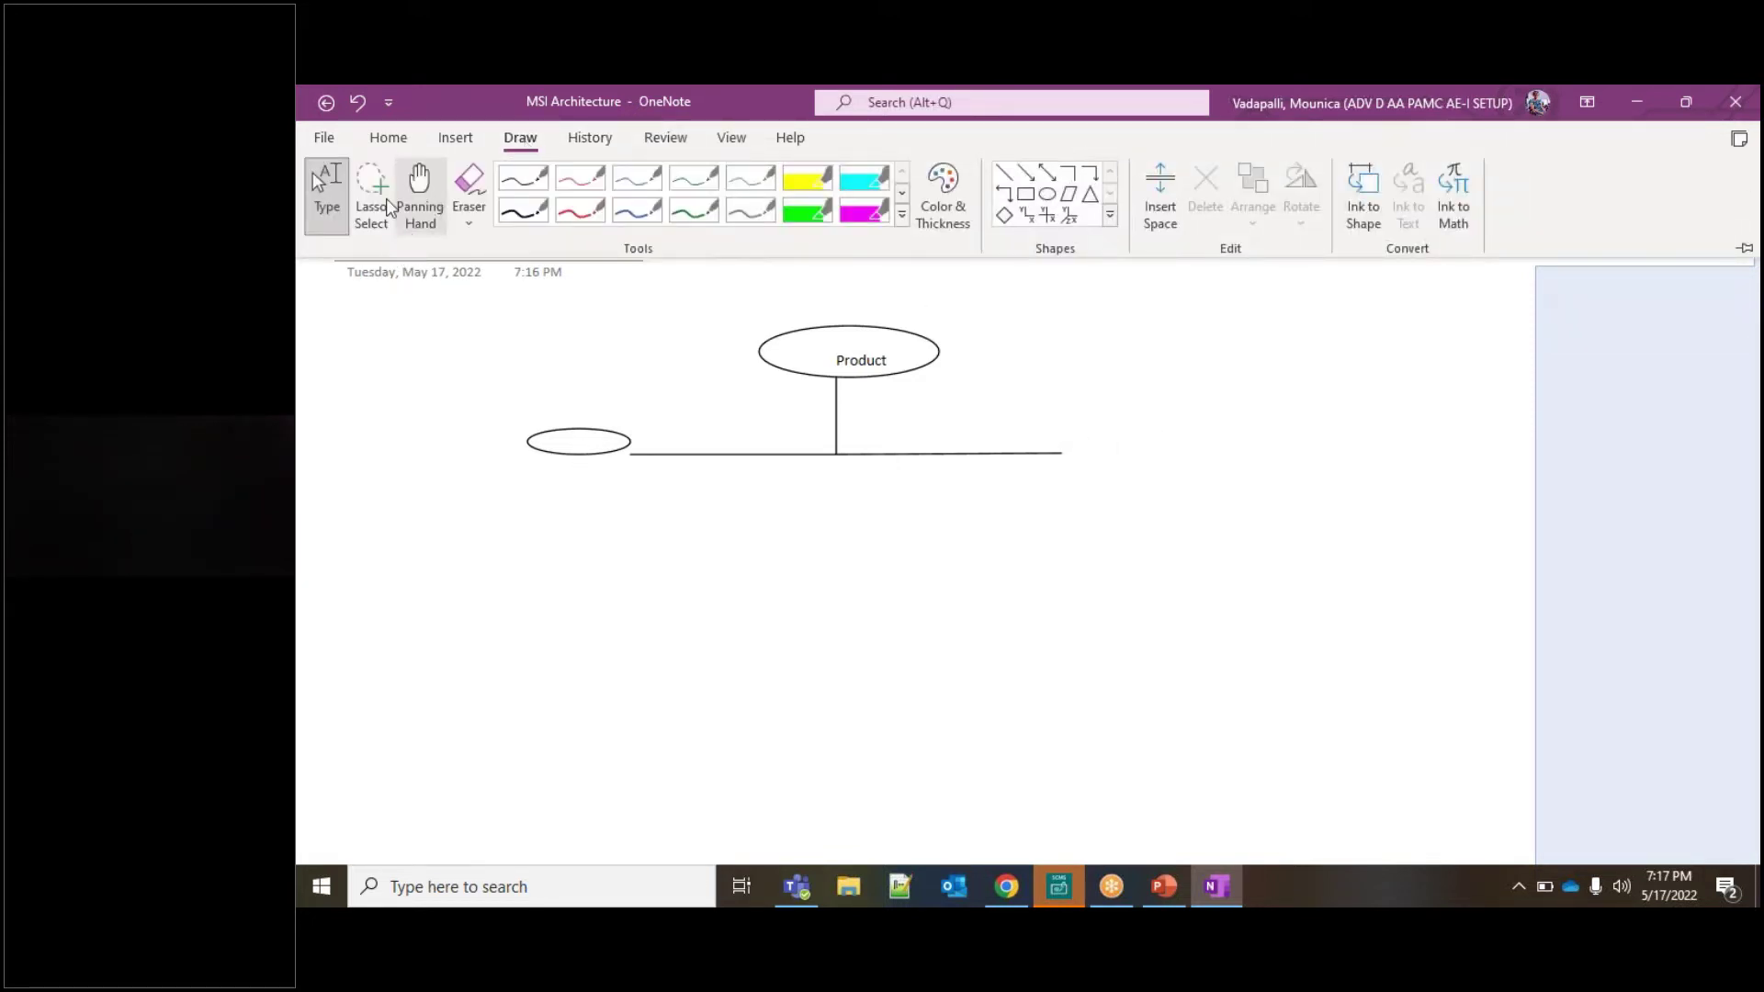
click(376, 209)
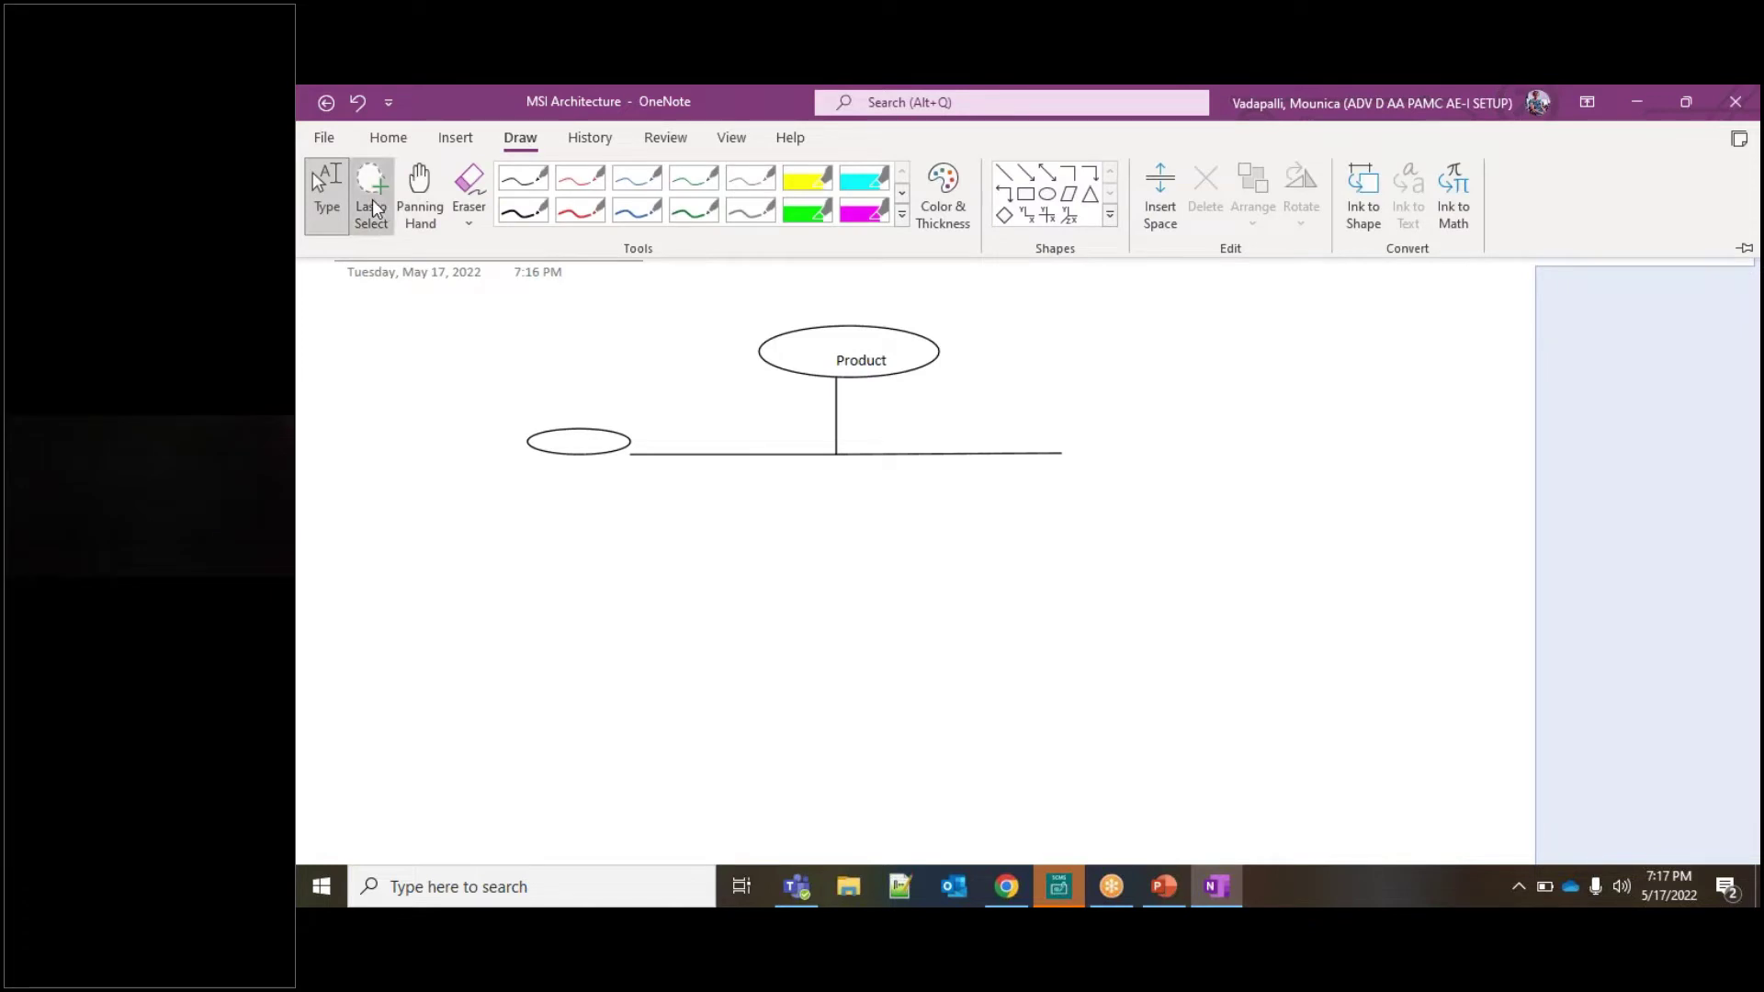
click(520, 140)
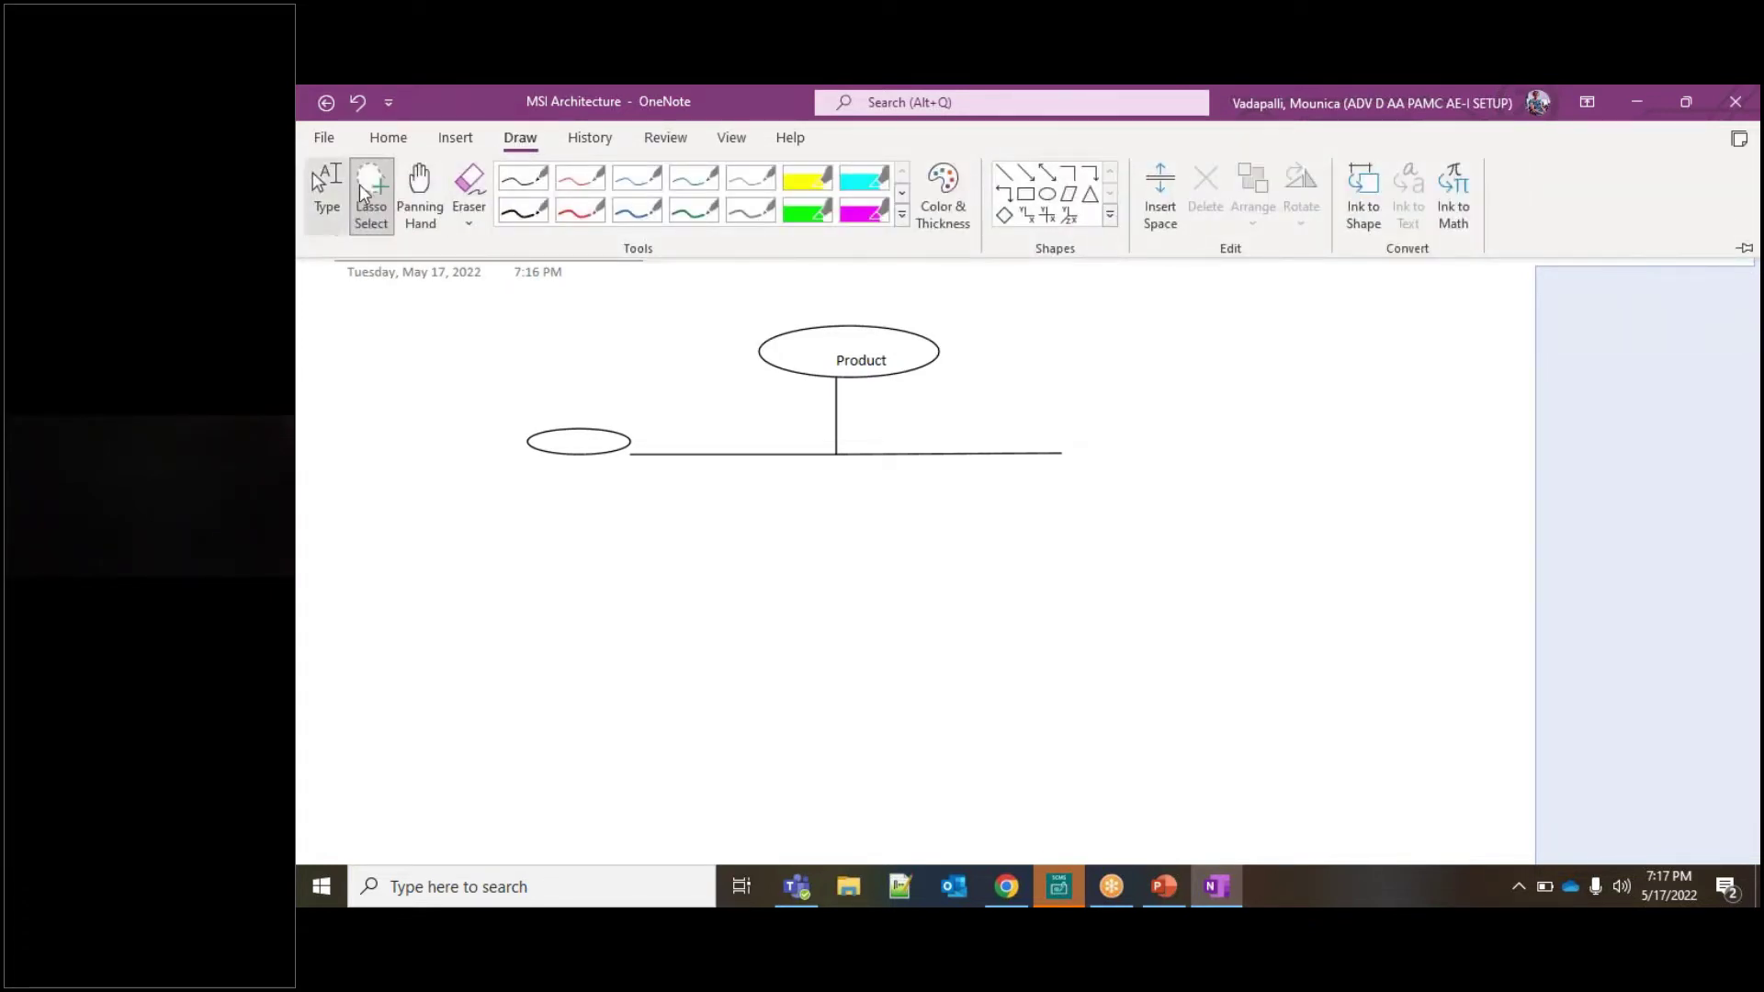
click(1112, 217)
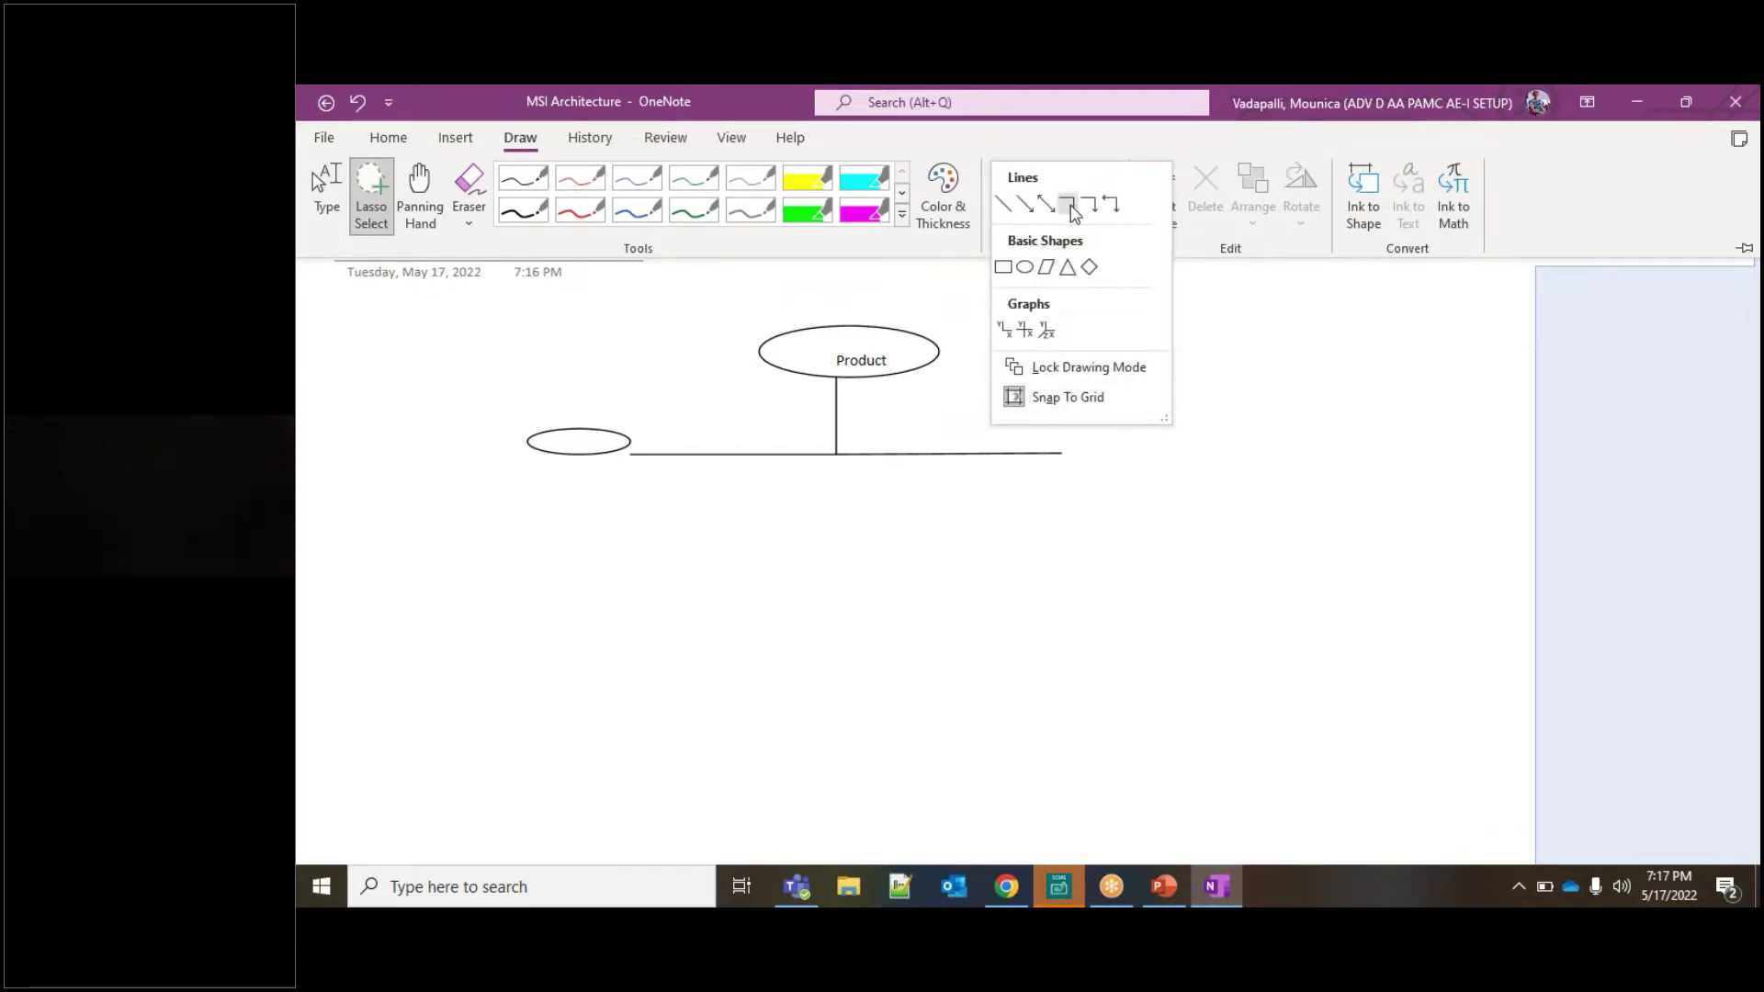
click(1026, 268)
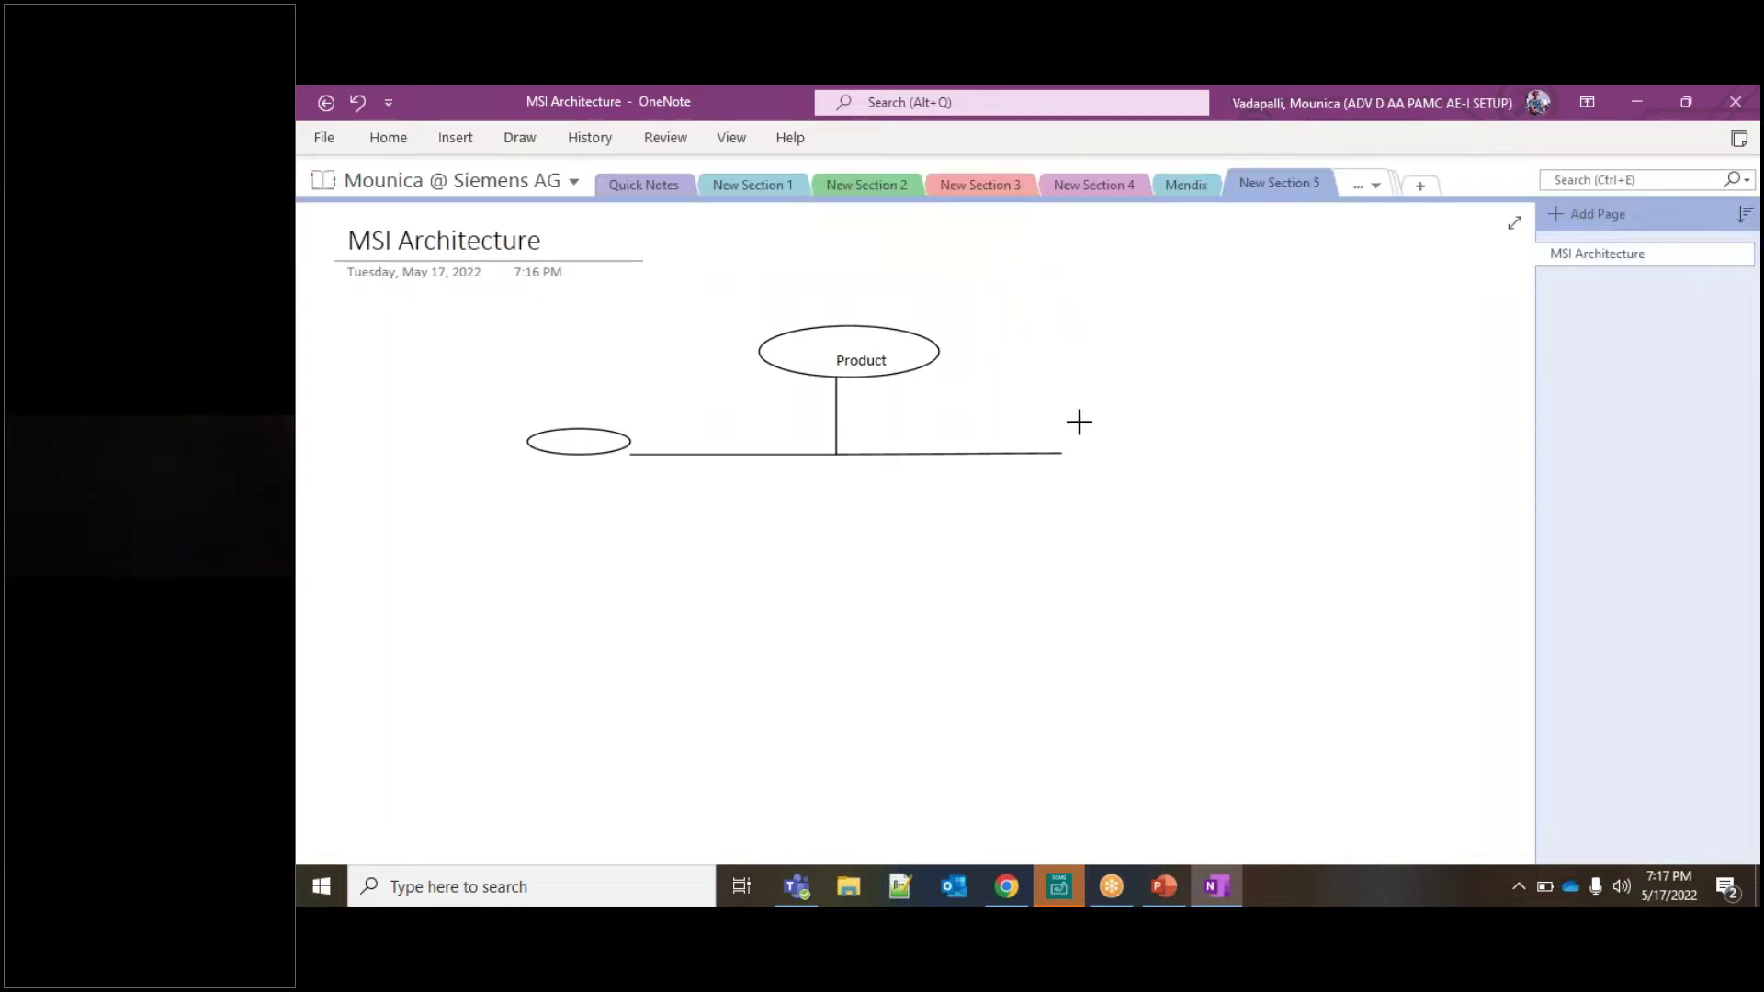
drag(1067, 454, 1198, 432)
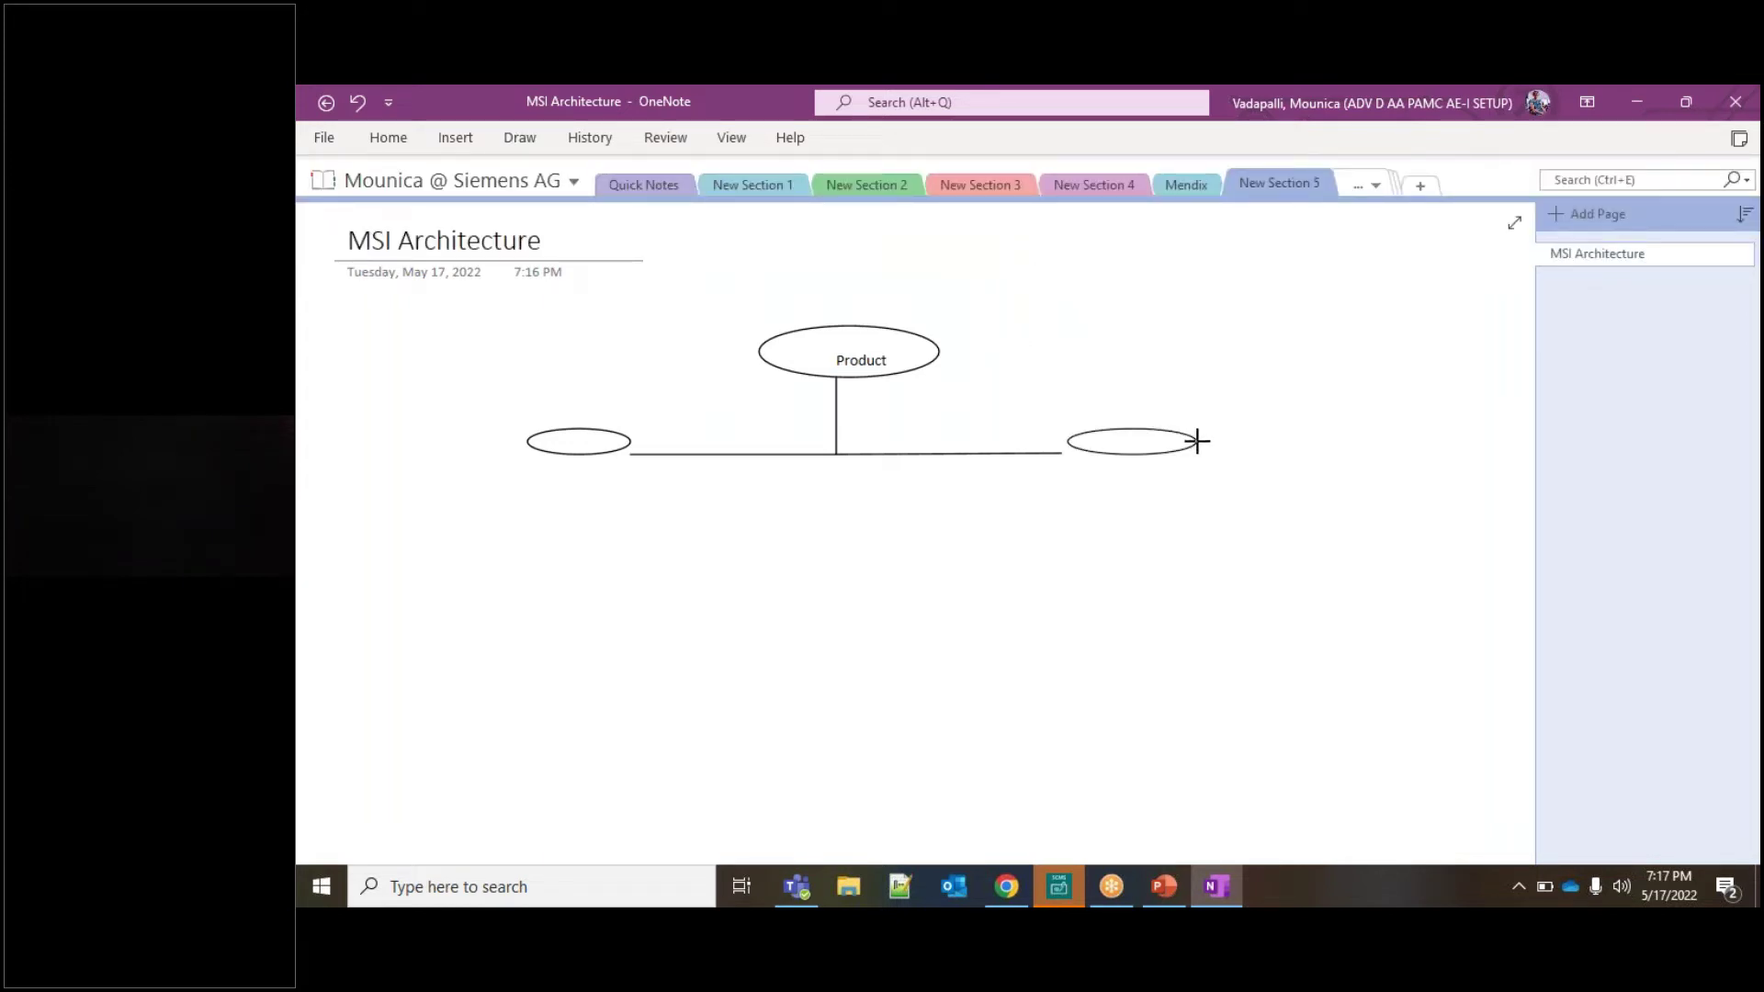
click(1063, 496)
- Type 'Features' as the left ellipse's label
click(561, 441)
text(FeaturesFeatures)
click(679, 438)
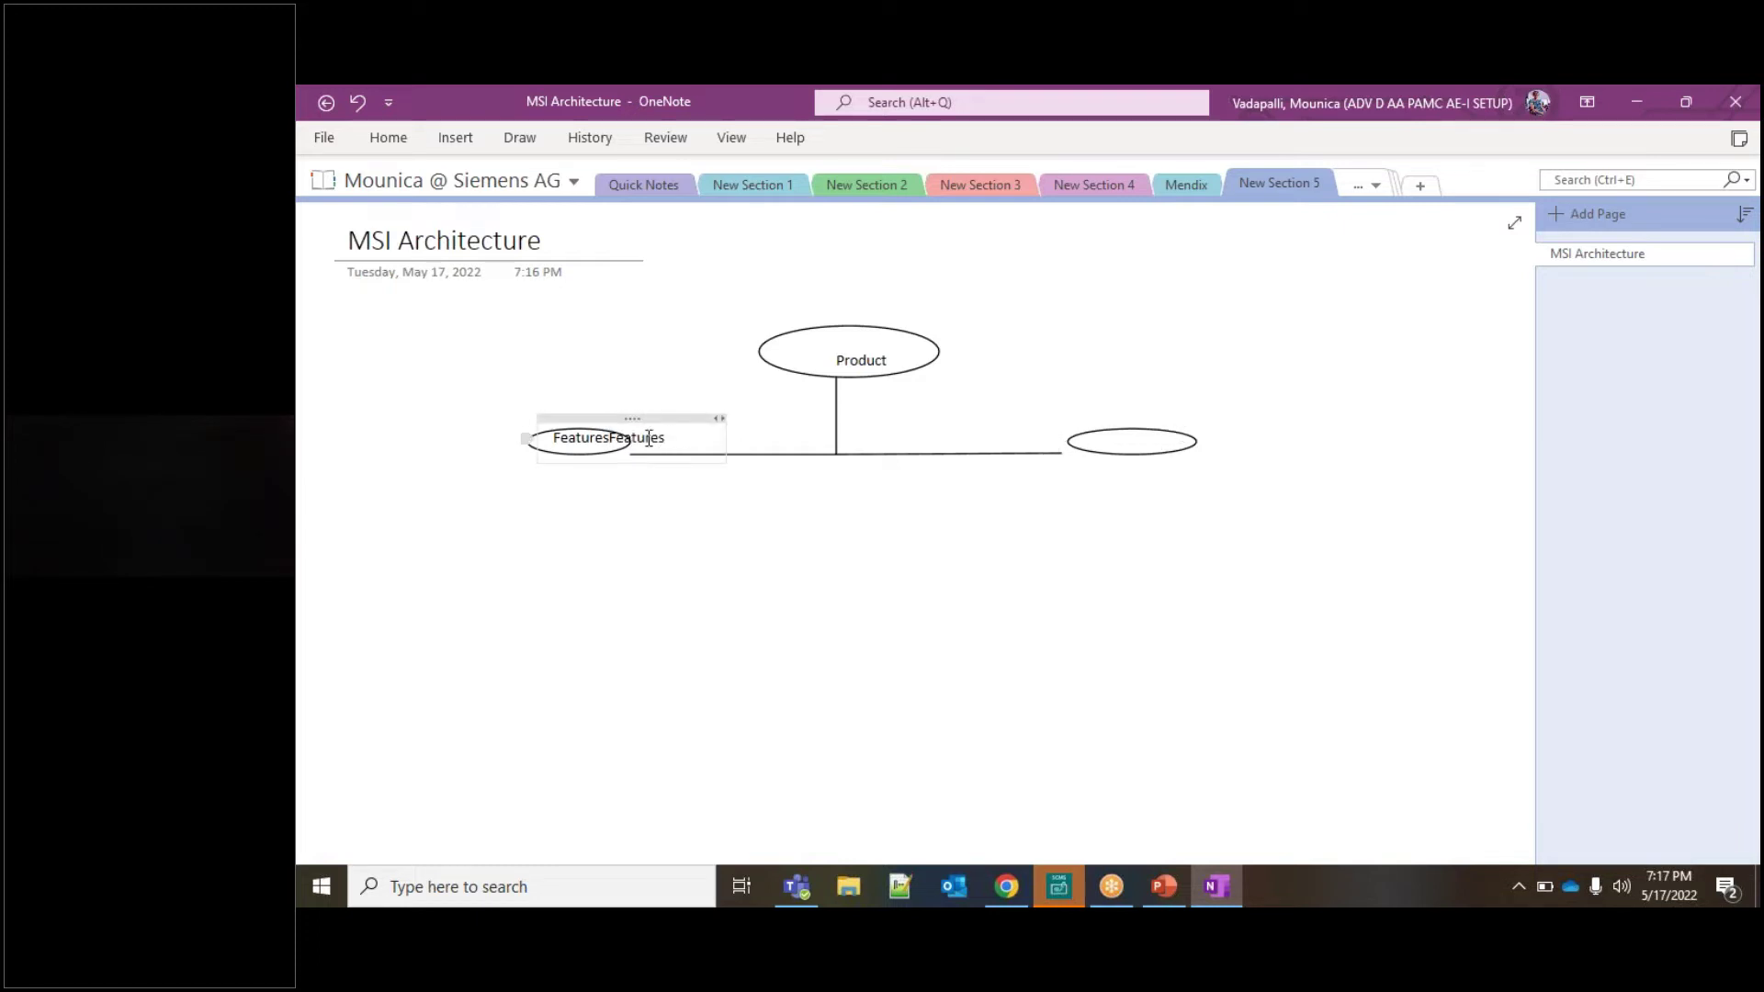
- Remove the duplicate 'Features' from the left label and delete the stray pasted copy near the right ellipse
double_click(641, 438)
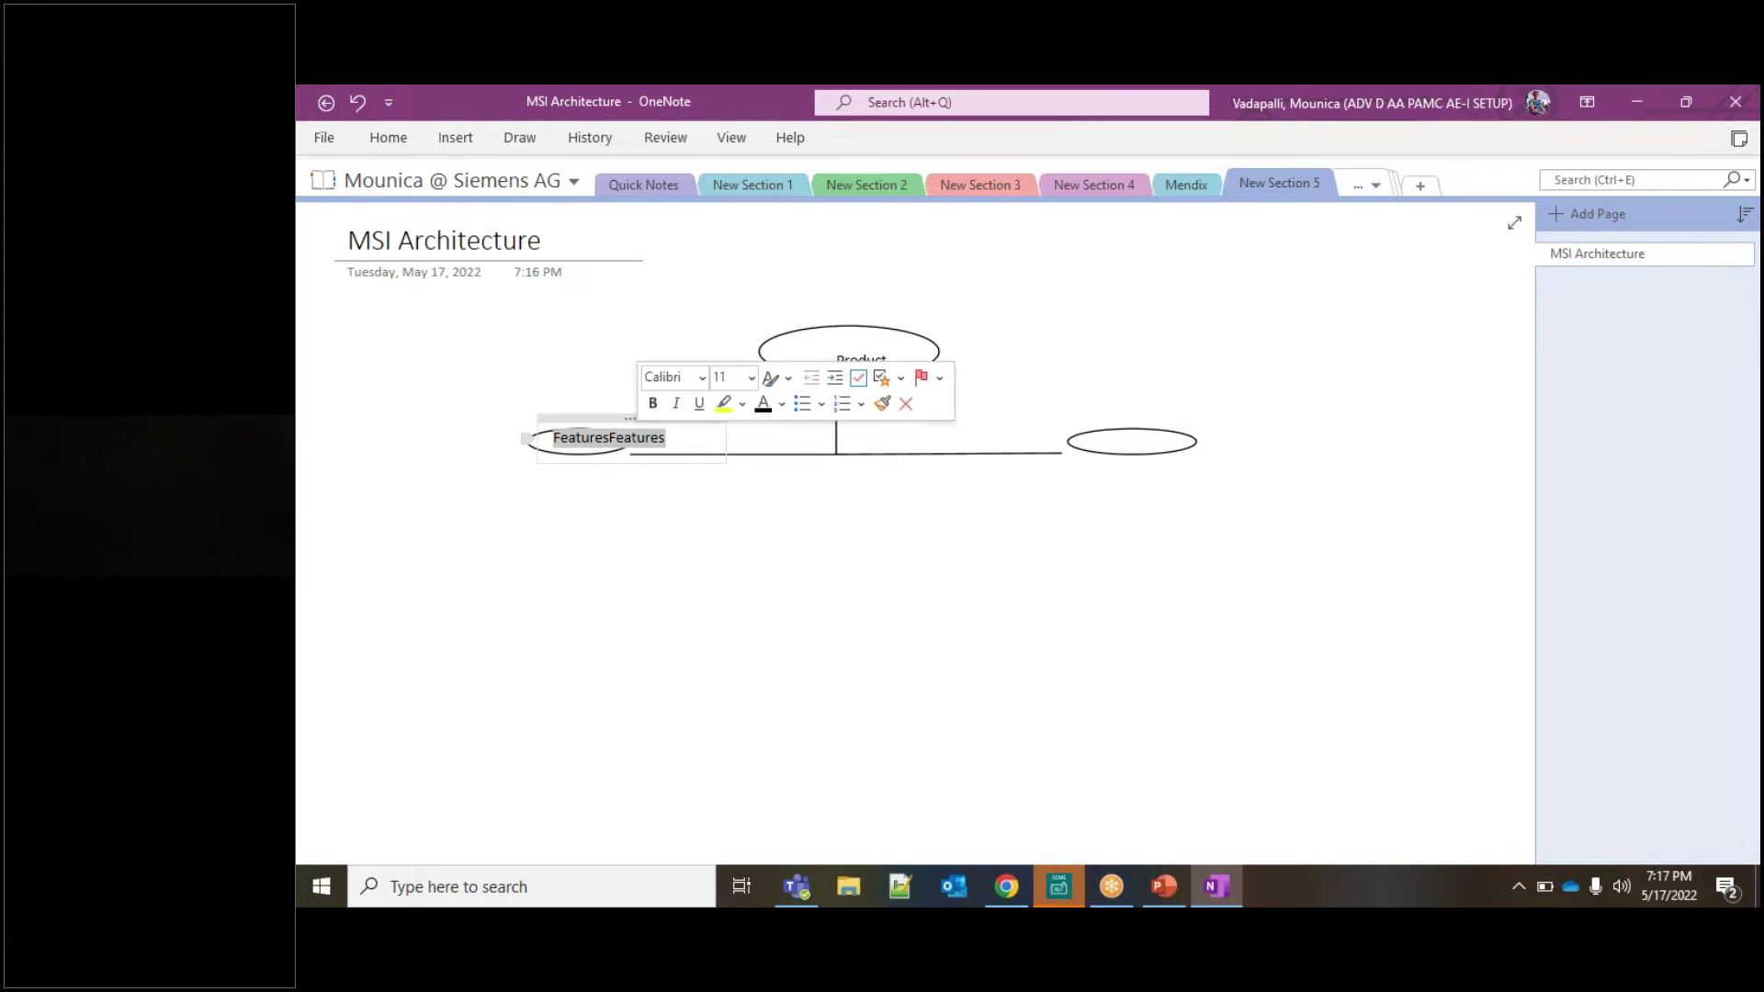
click(609, 439)
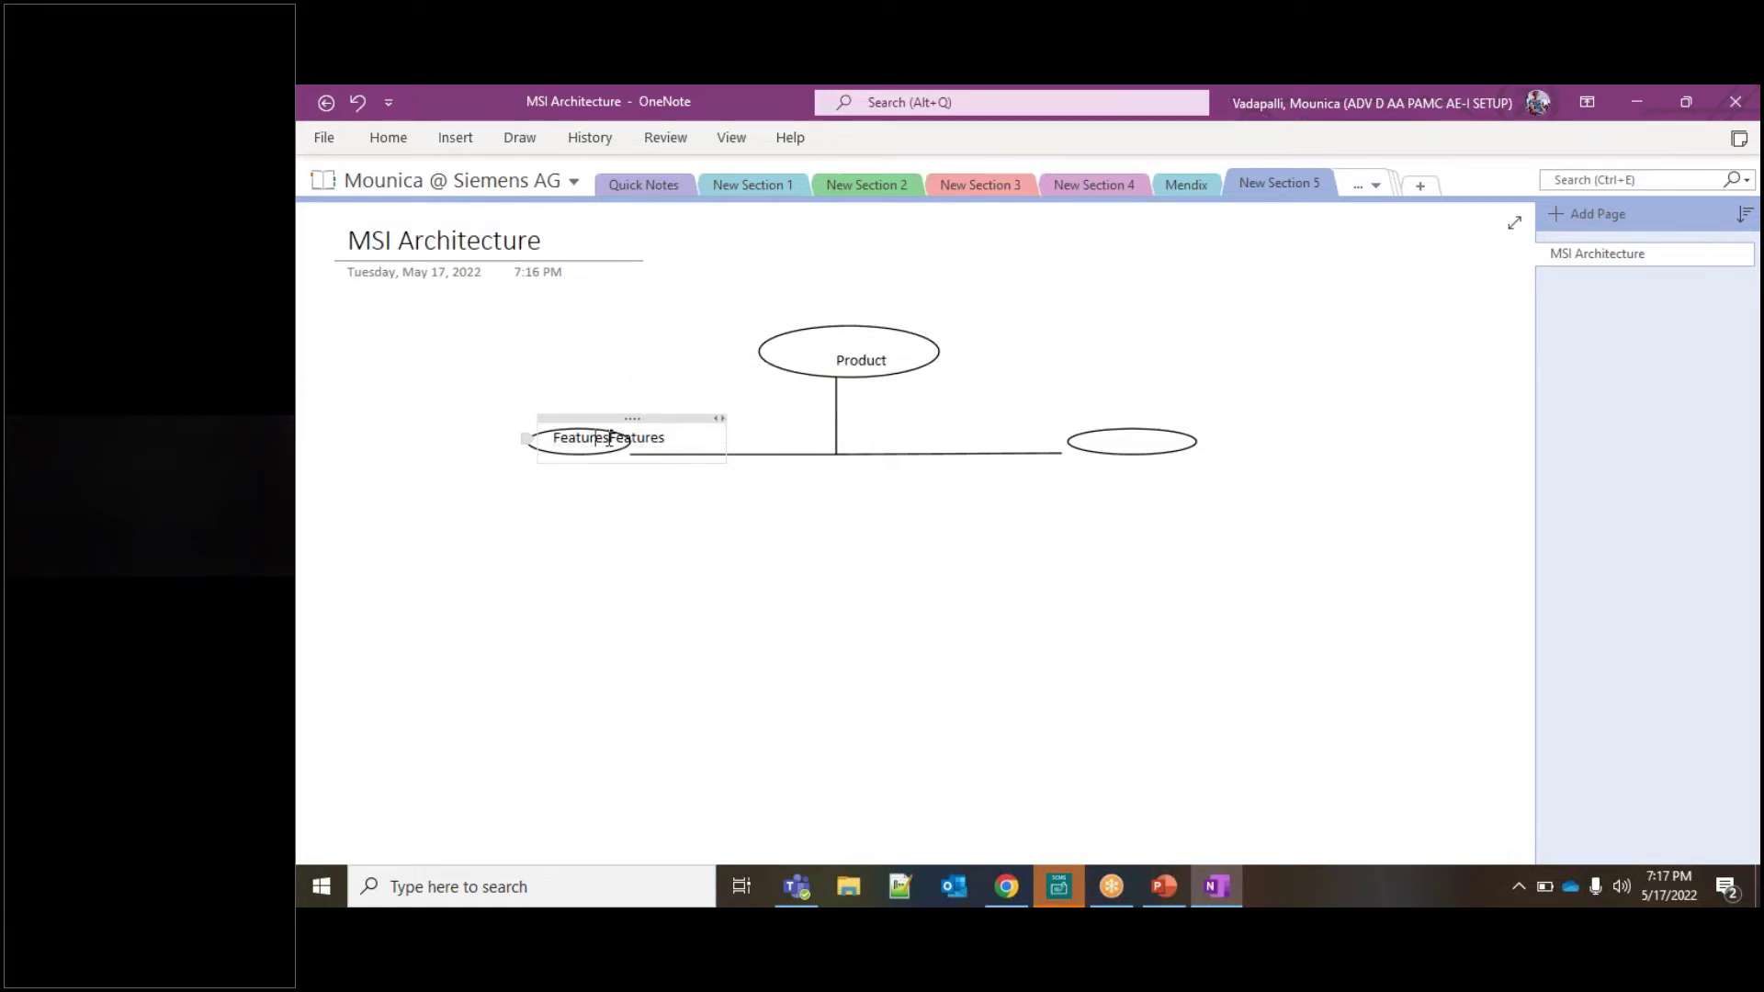
drag(611, 441, 668, 440)
key(ctrl+c)
right_click(1132, 438)
key(ctrl+v)
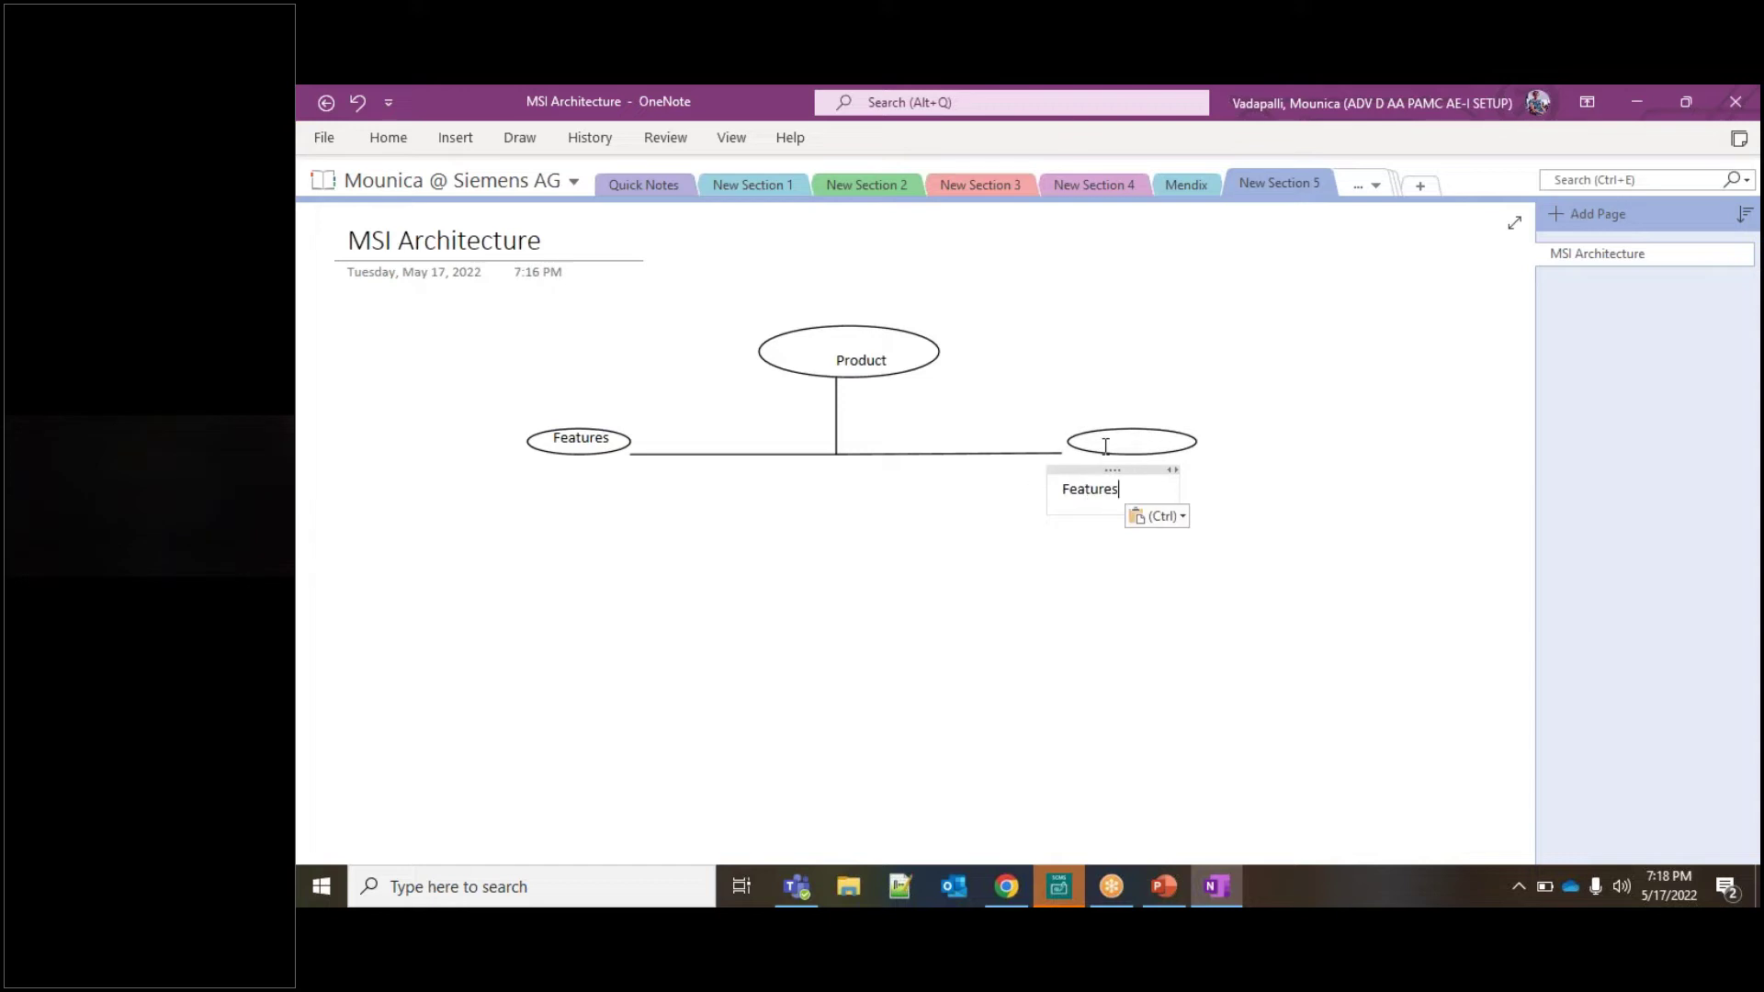
drag(1105, 488, 1079, 509)
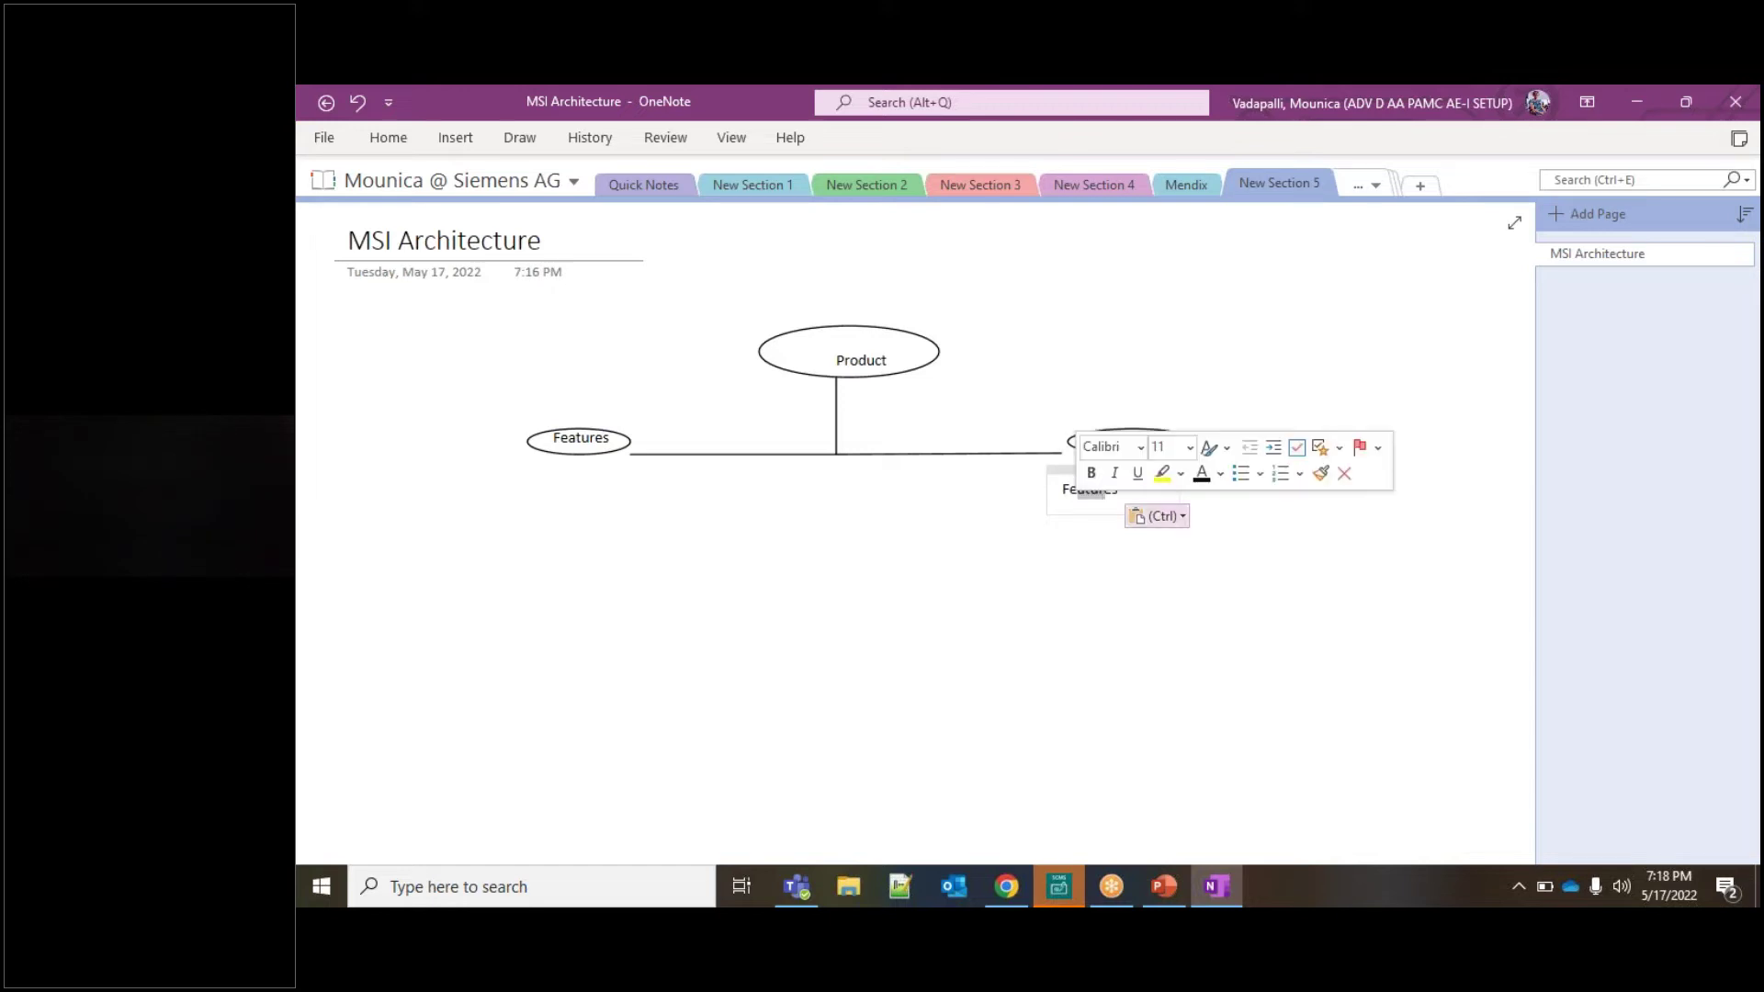
key(BackSpace)
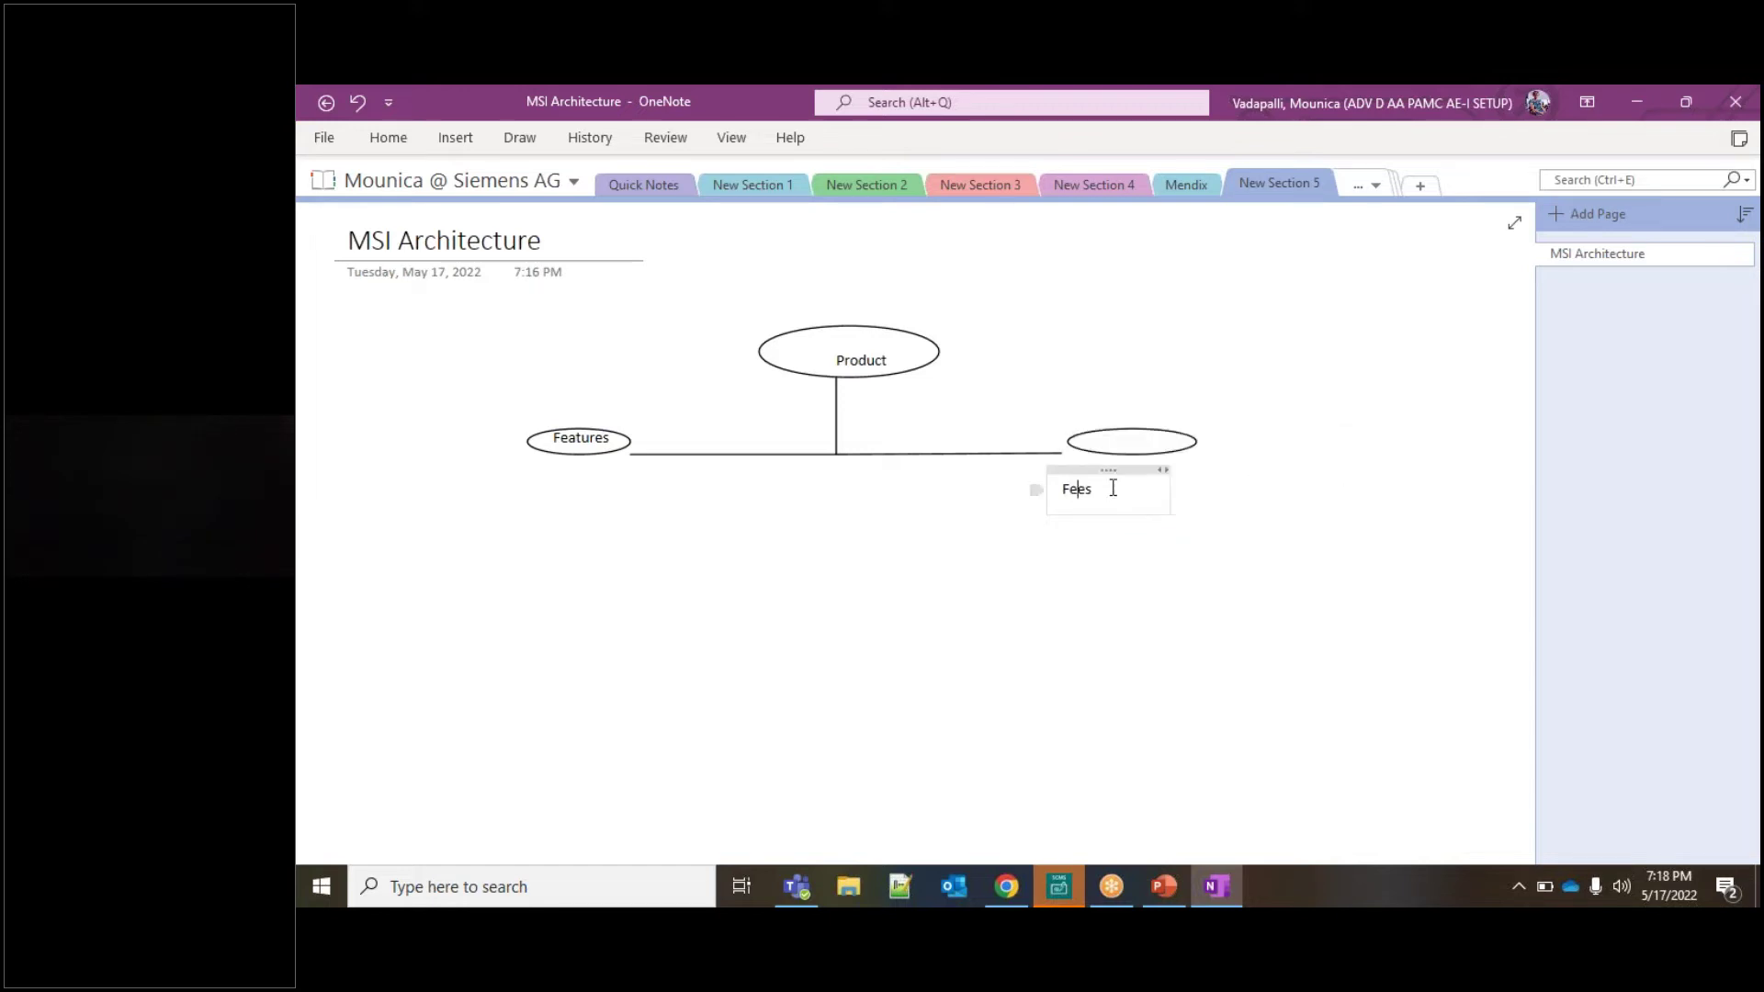
drag(1111, 488, 1008, 500)
key(BackSpace)
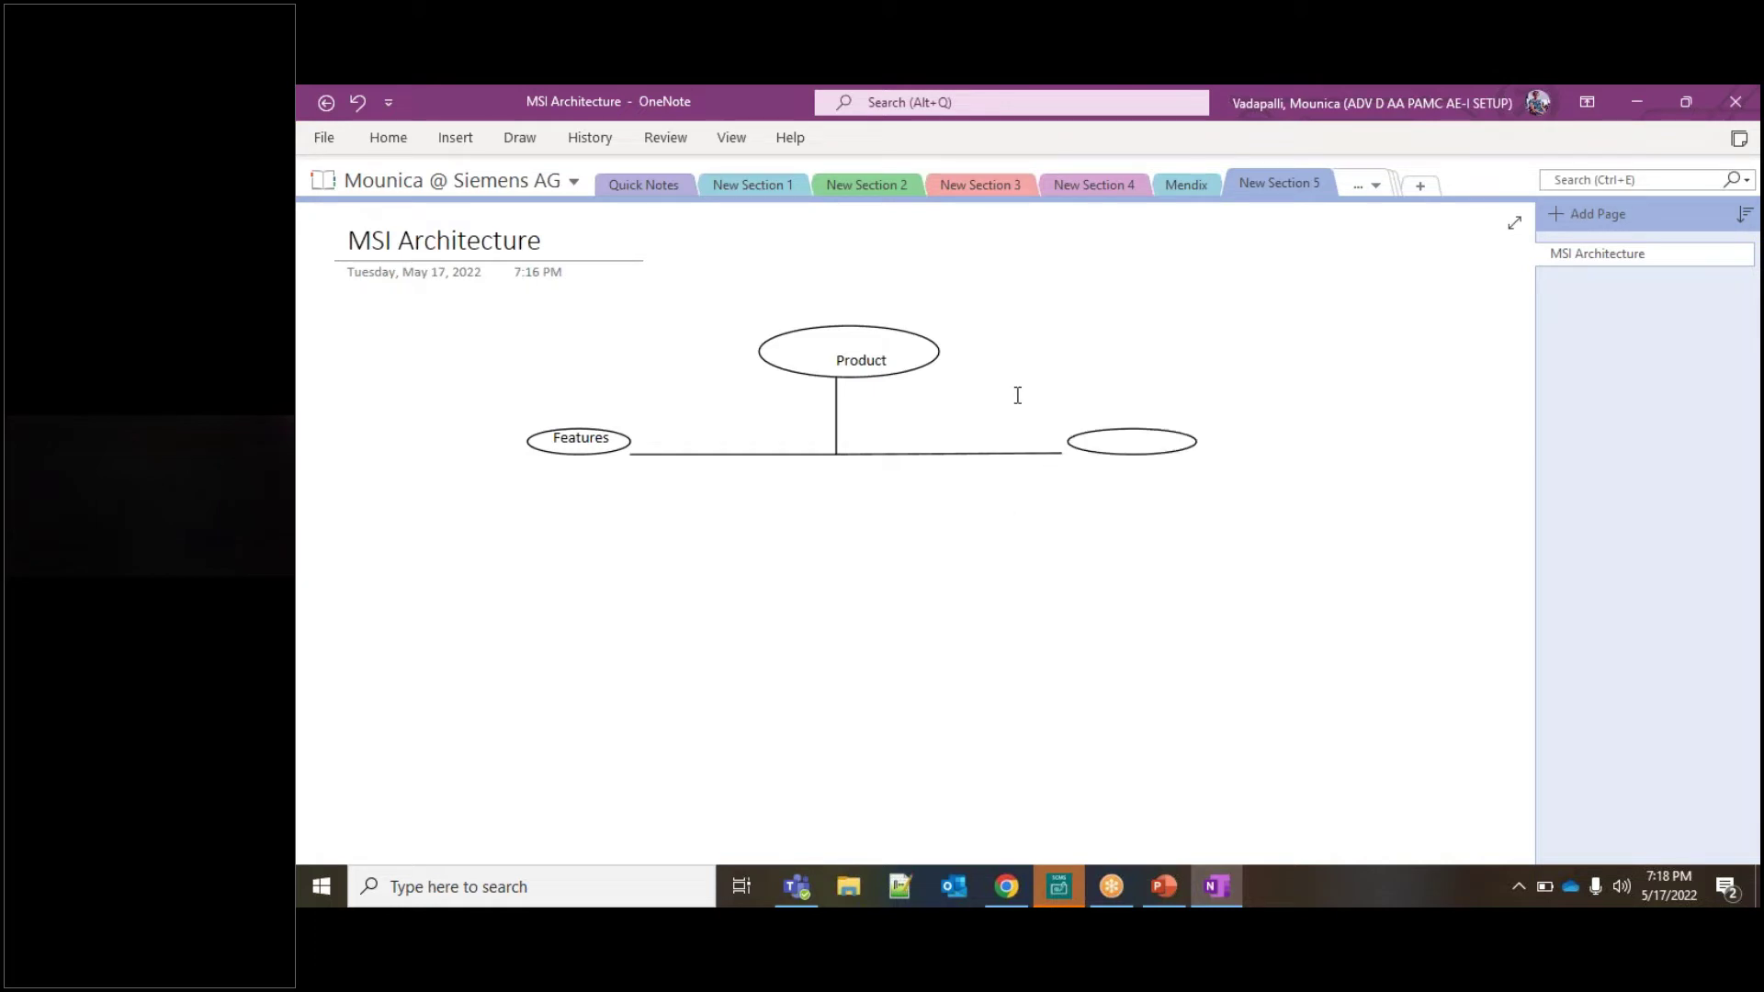
click(1109, 440)
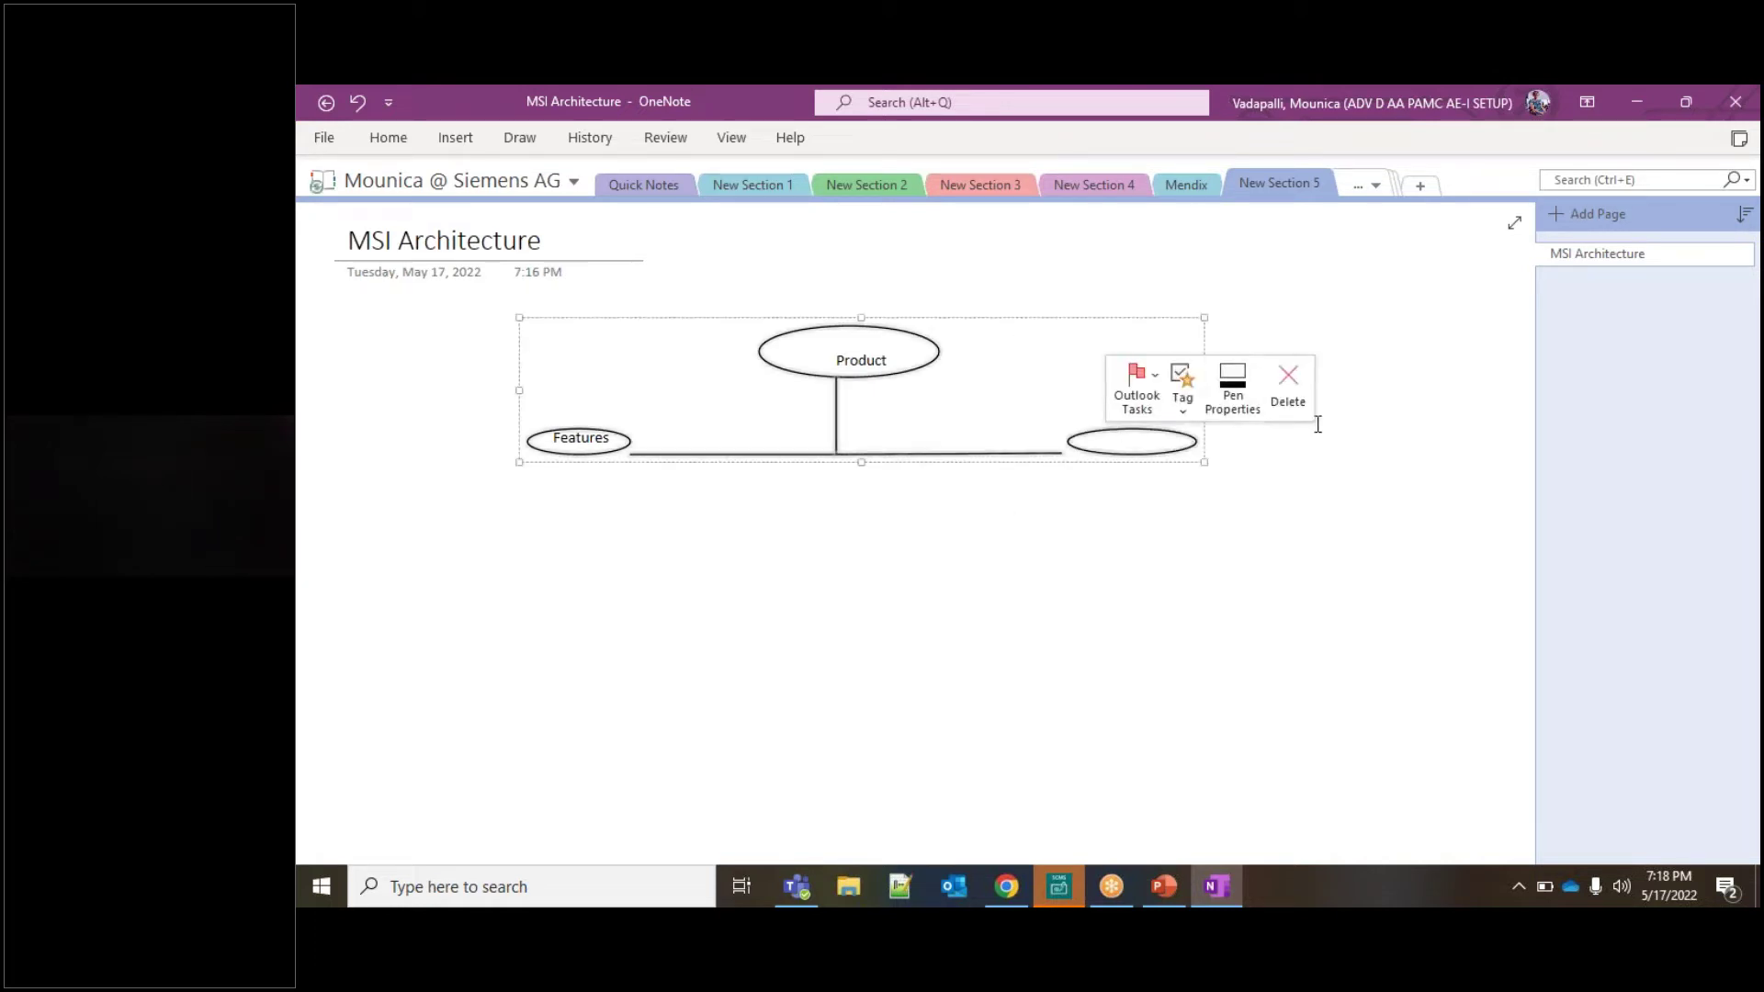
- Give all outlines thick highlighter-width black strokes and delete the empty right ellipse
click(1234, 390)
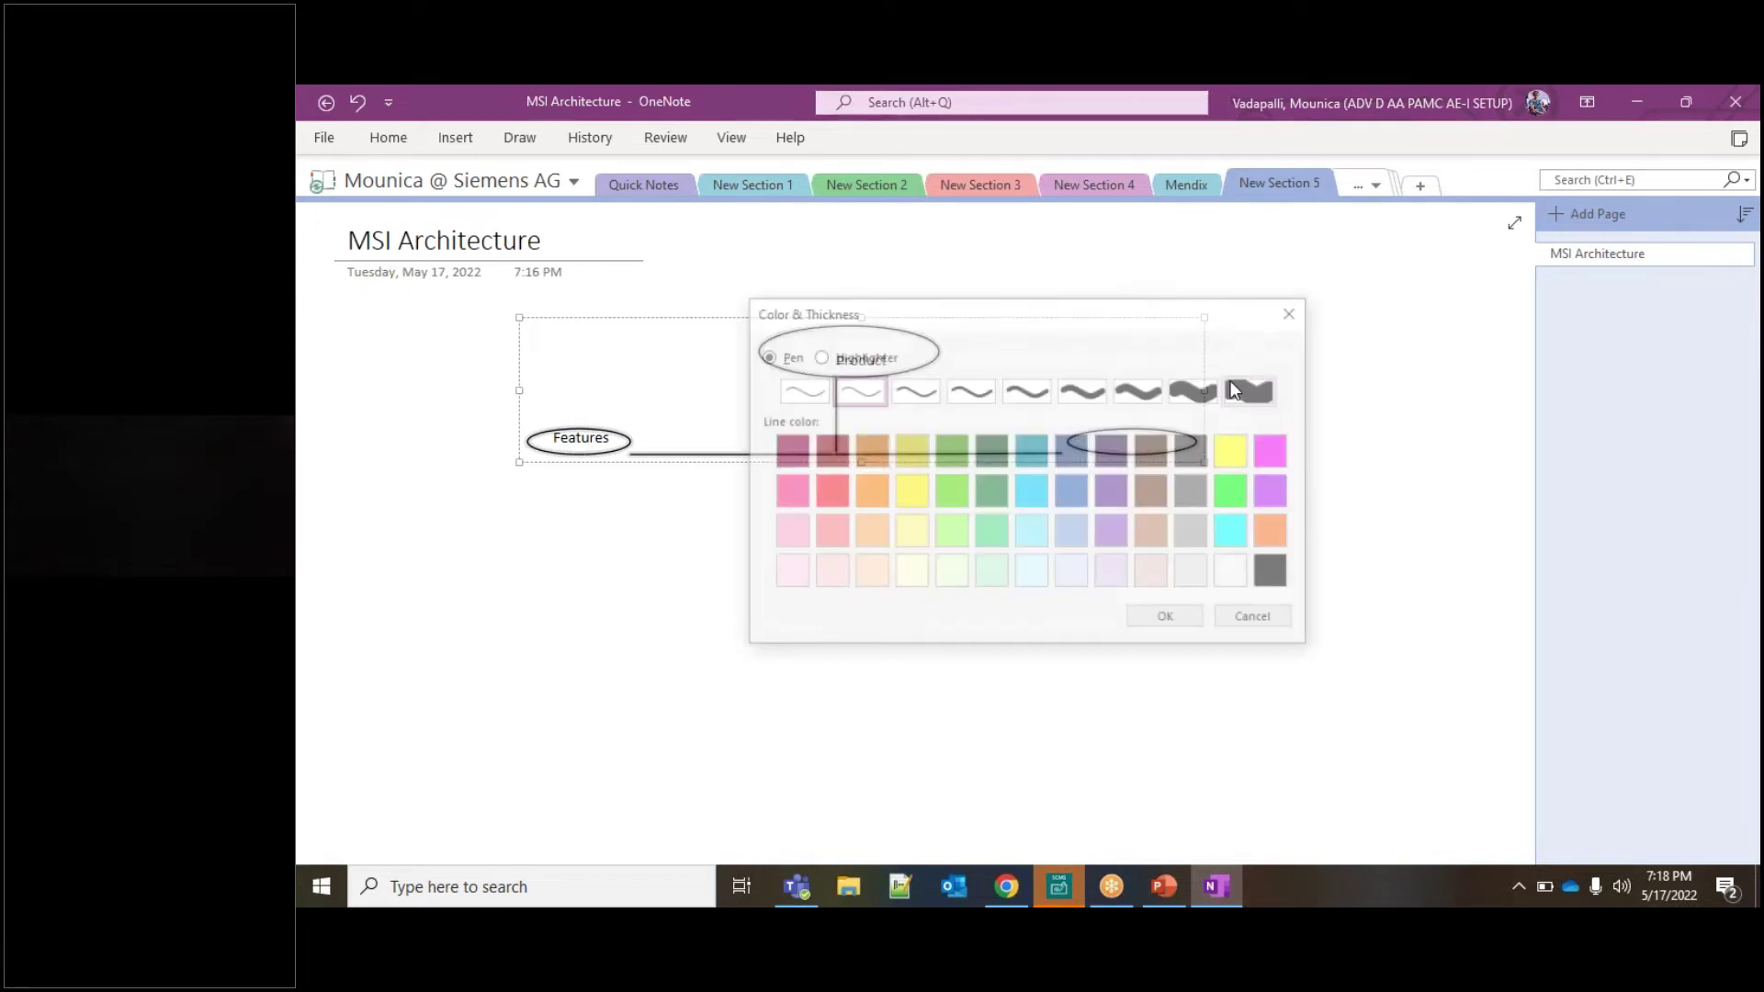
click(818, 356)
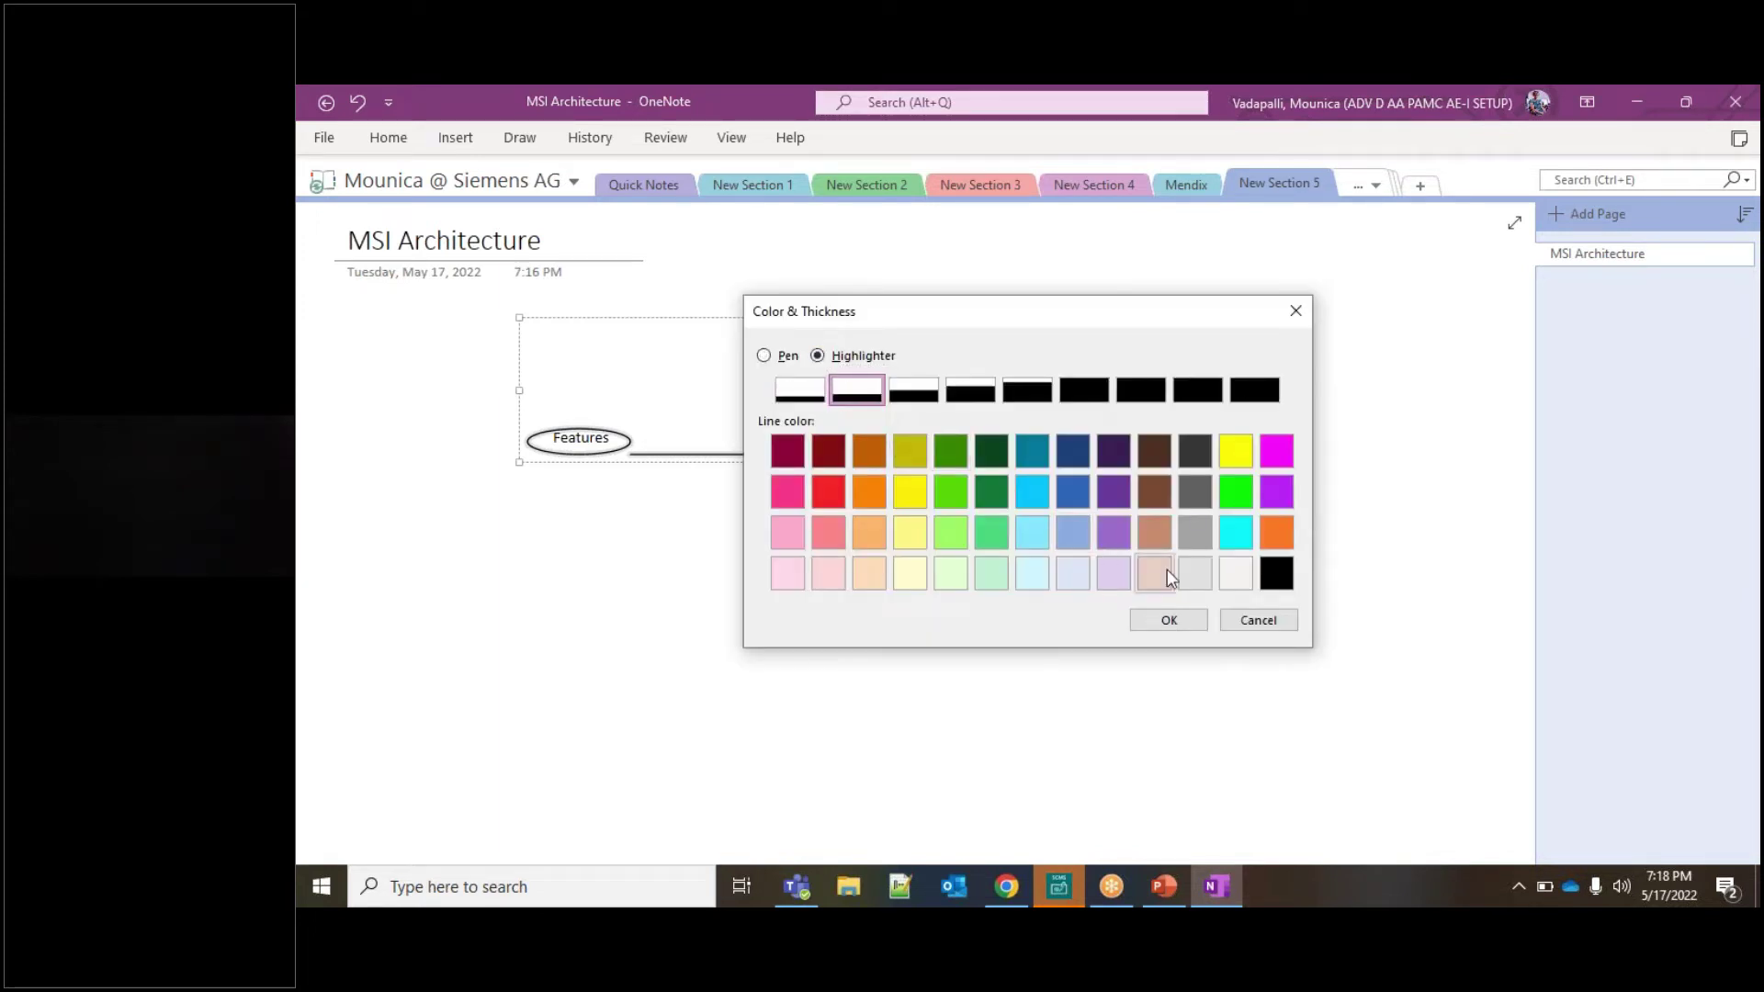
click(1167, 620)
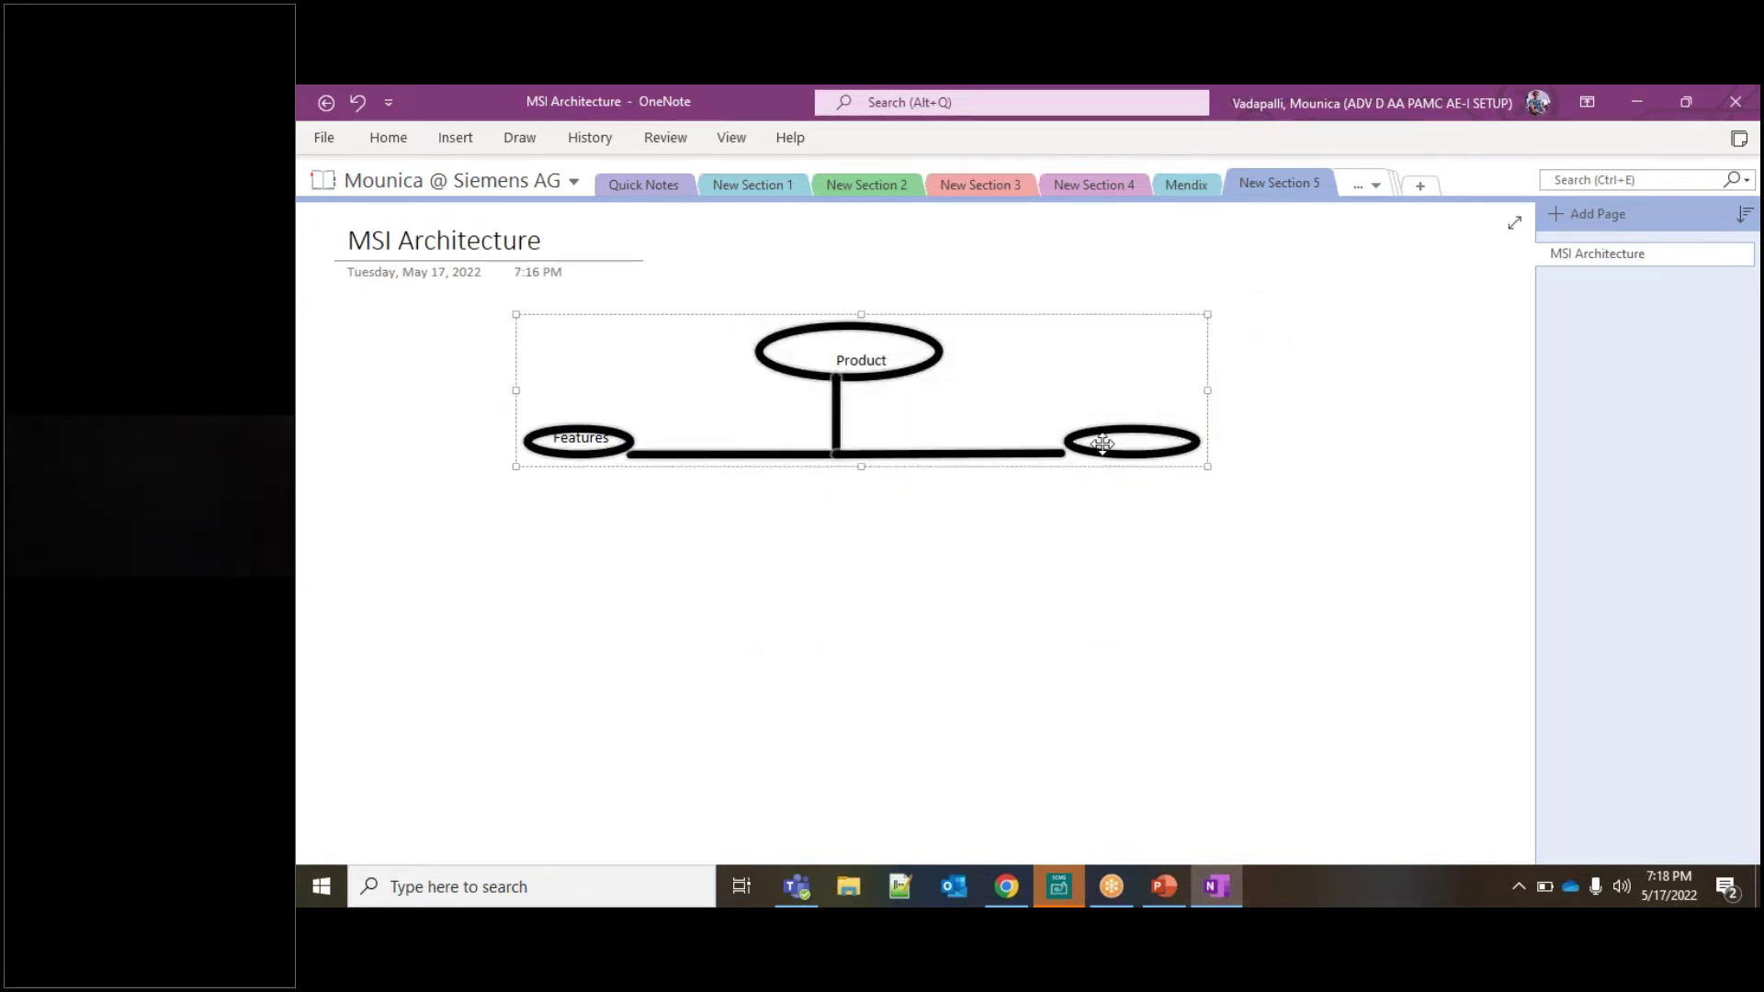
click(1103, 445)
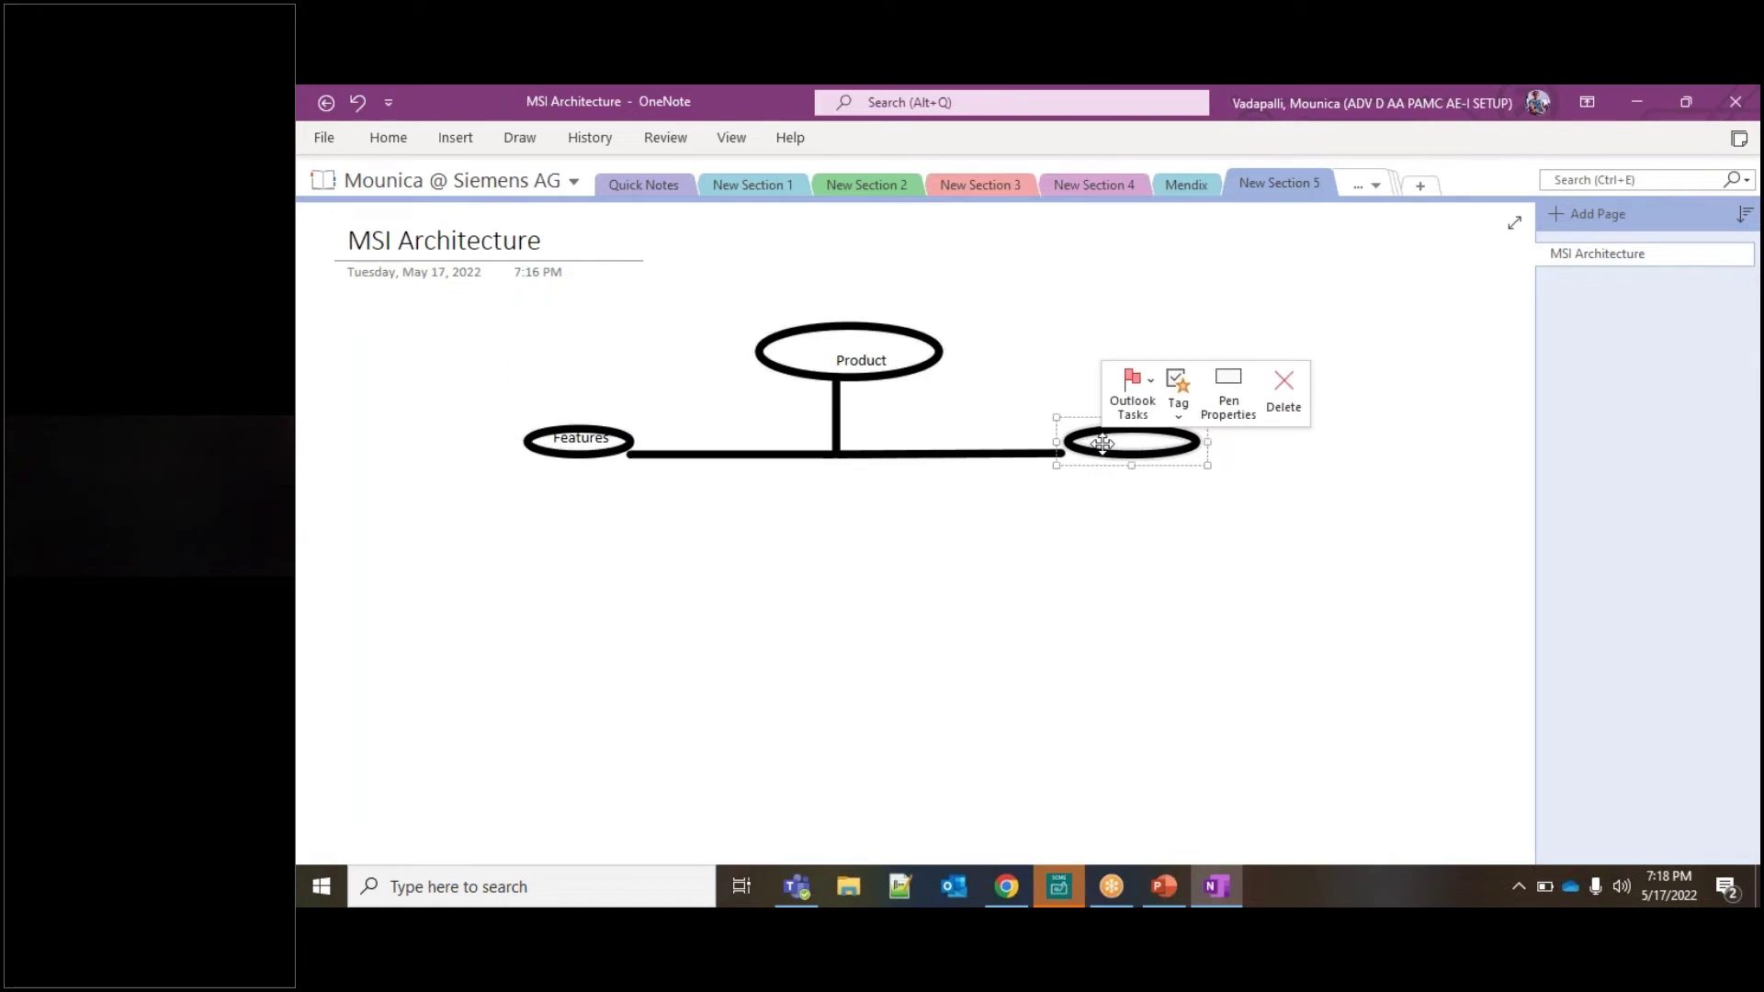
click(1284, 395)
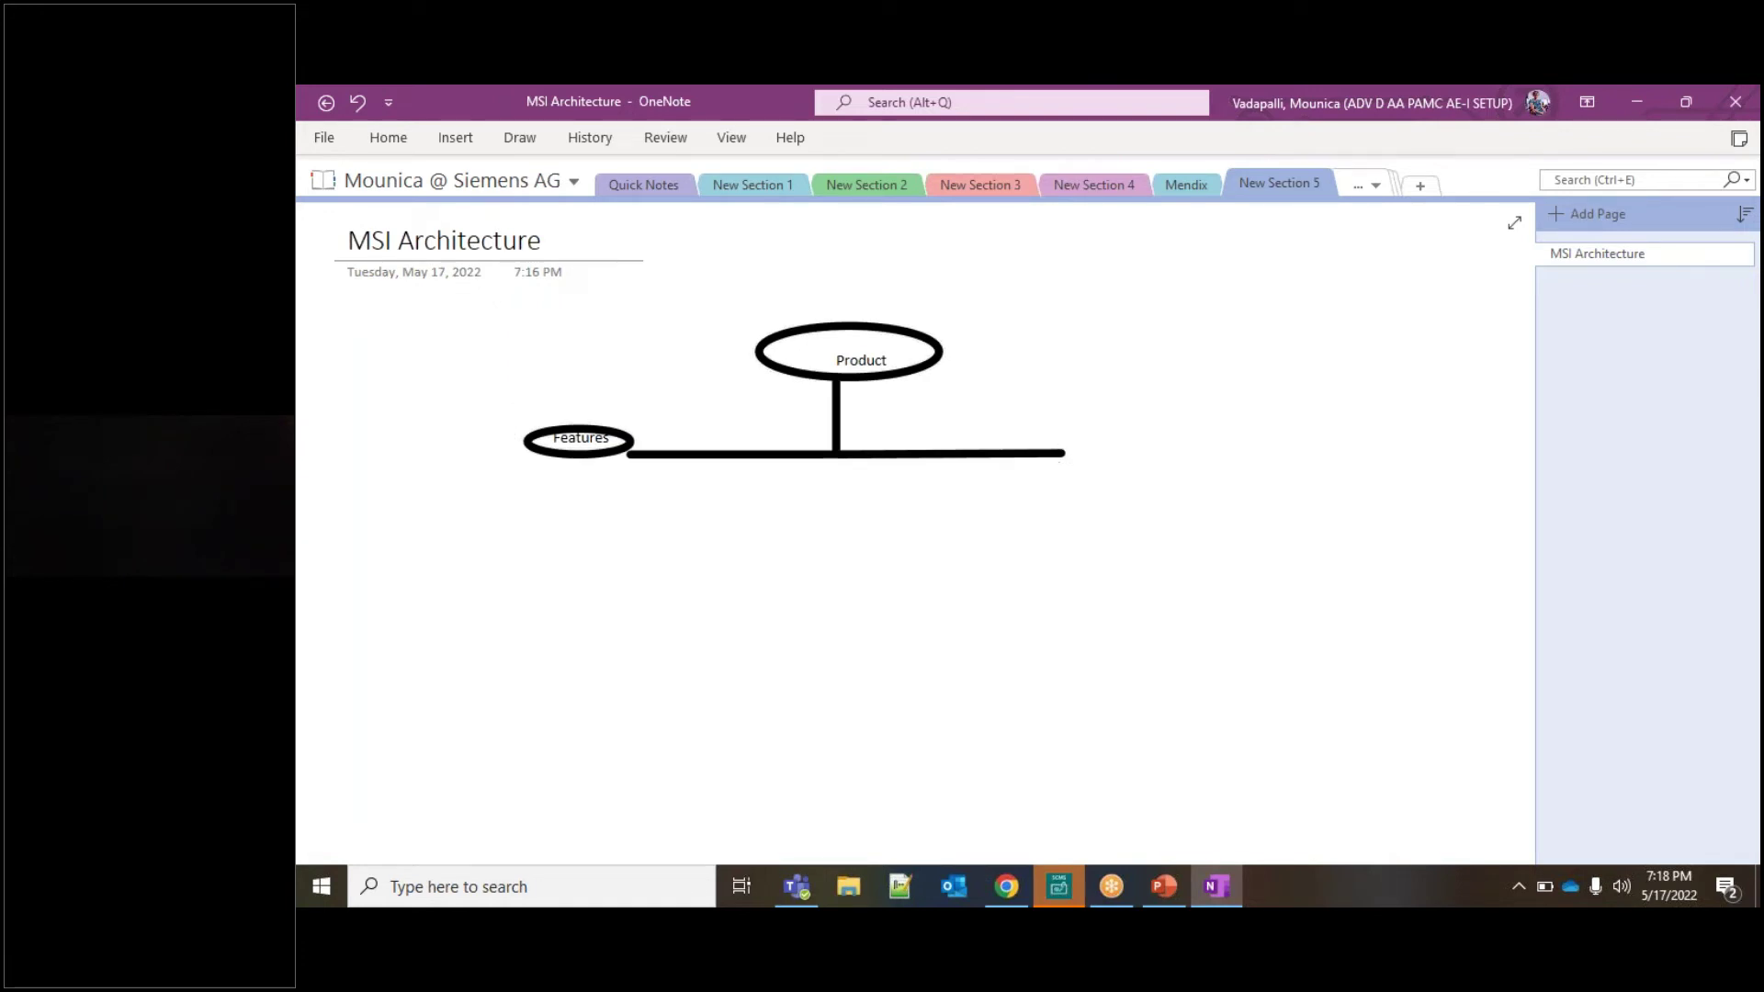
- Draw a new thin-outlined ellipse capping the right end of the horizontal line
click(539, 142)
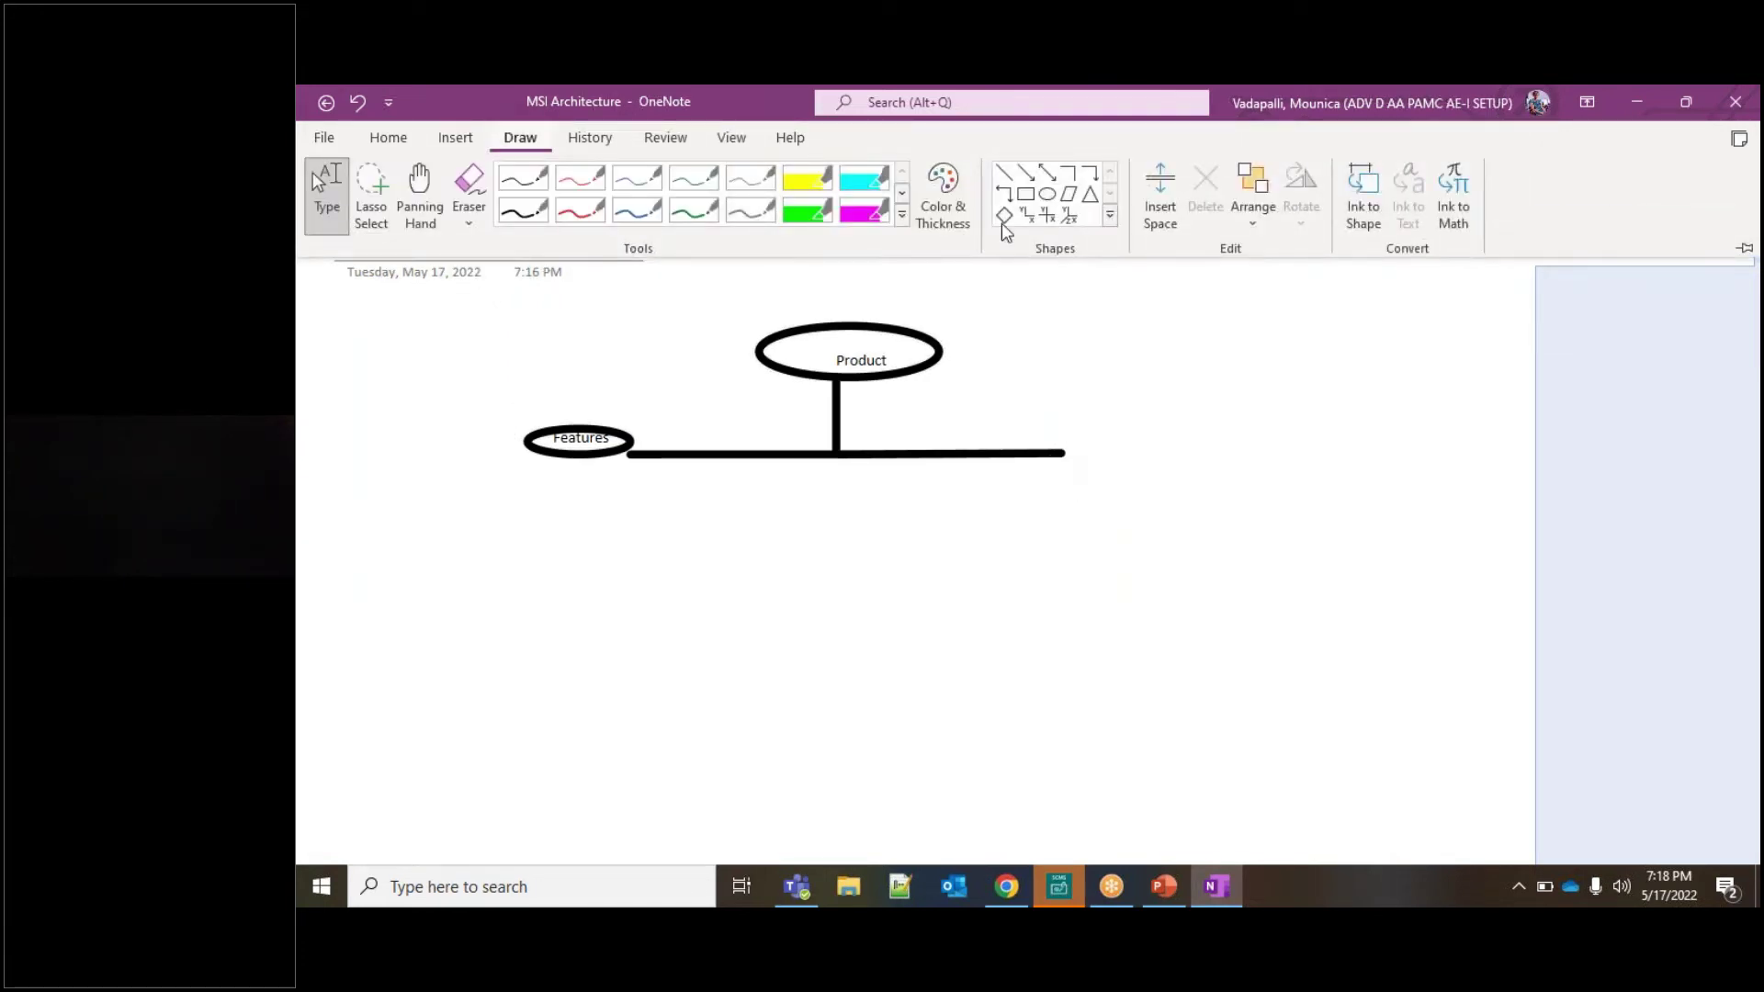
click(1048, 194)
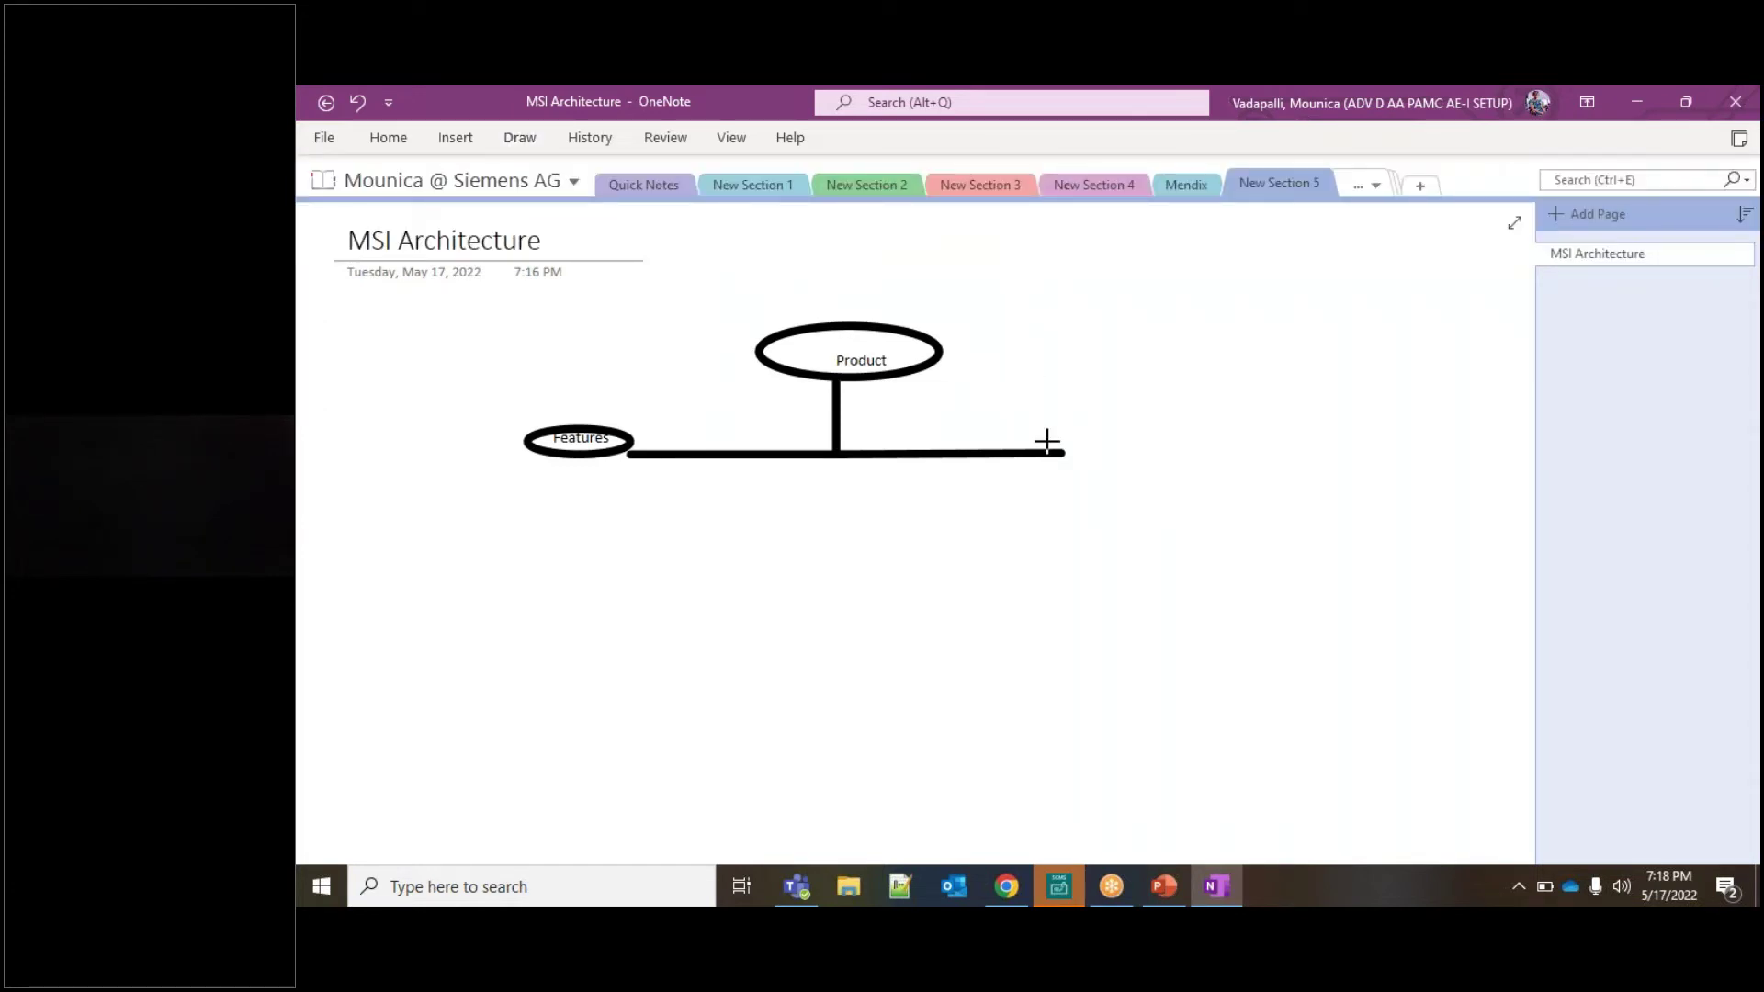
mouse_move(1067, 455)
mouse_down()
mouse_move(1201, 456)
mouse_move(1169, 428)
mouse_move(1123, 490)
mouse_up()
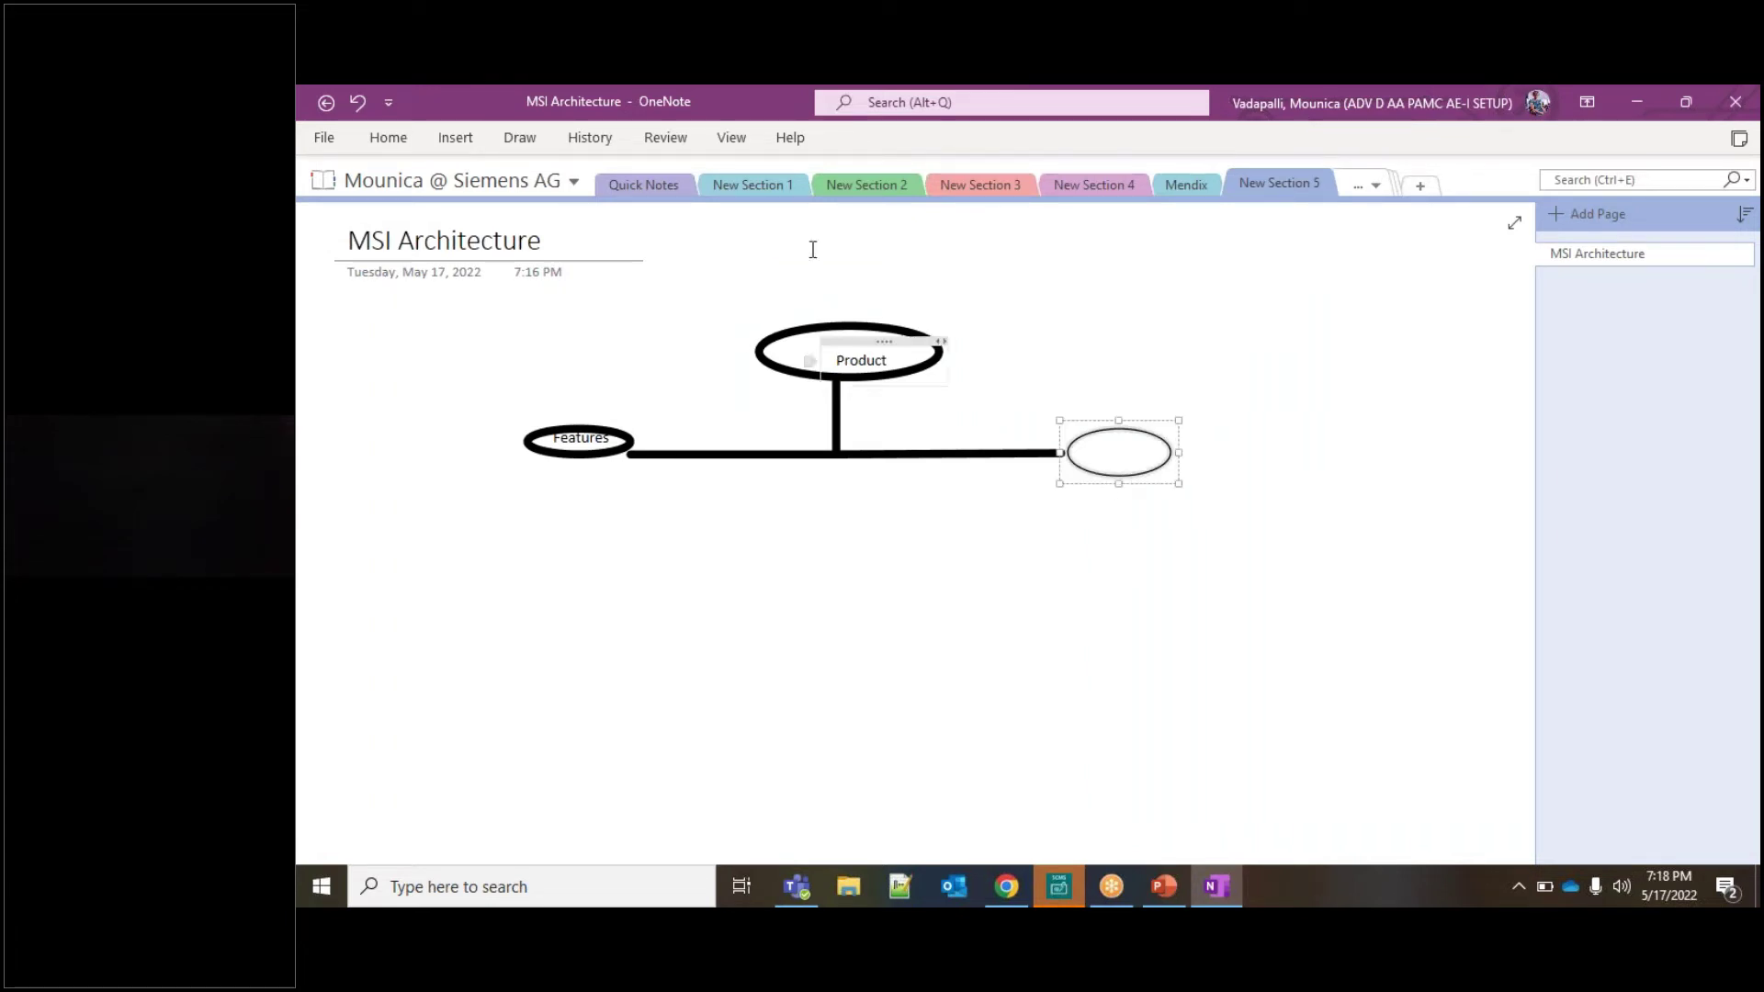
click(522, 138)
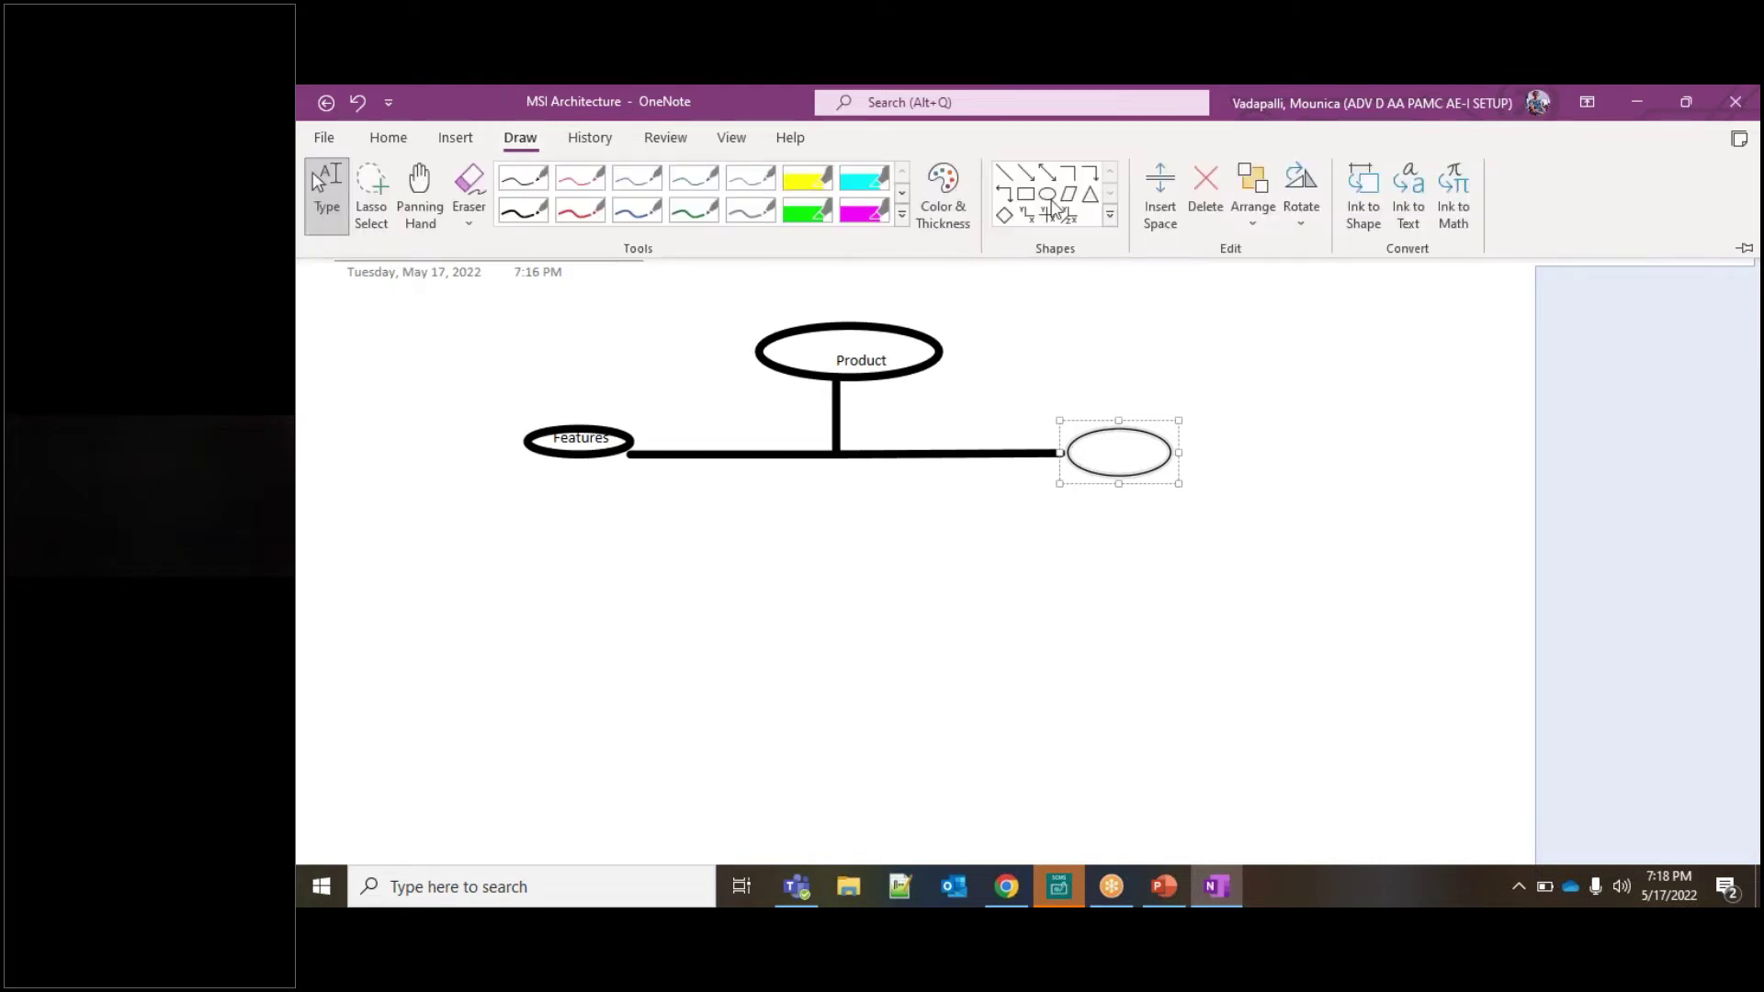
click(1006, 179)
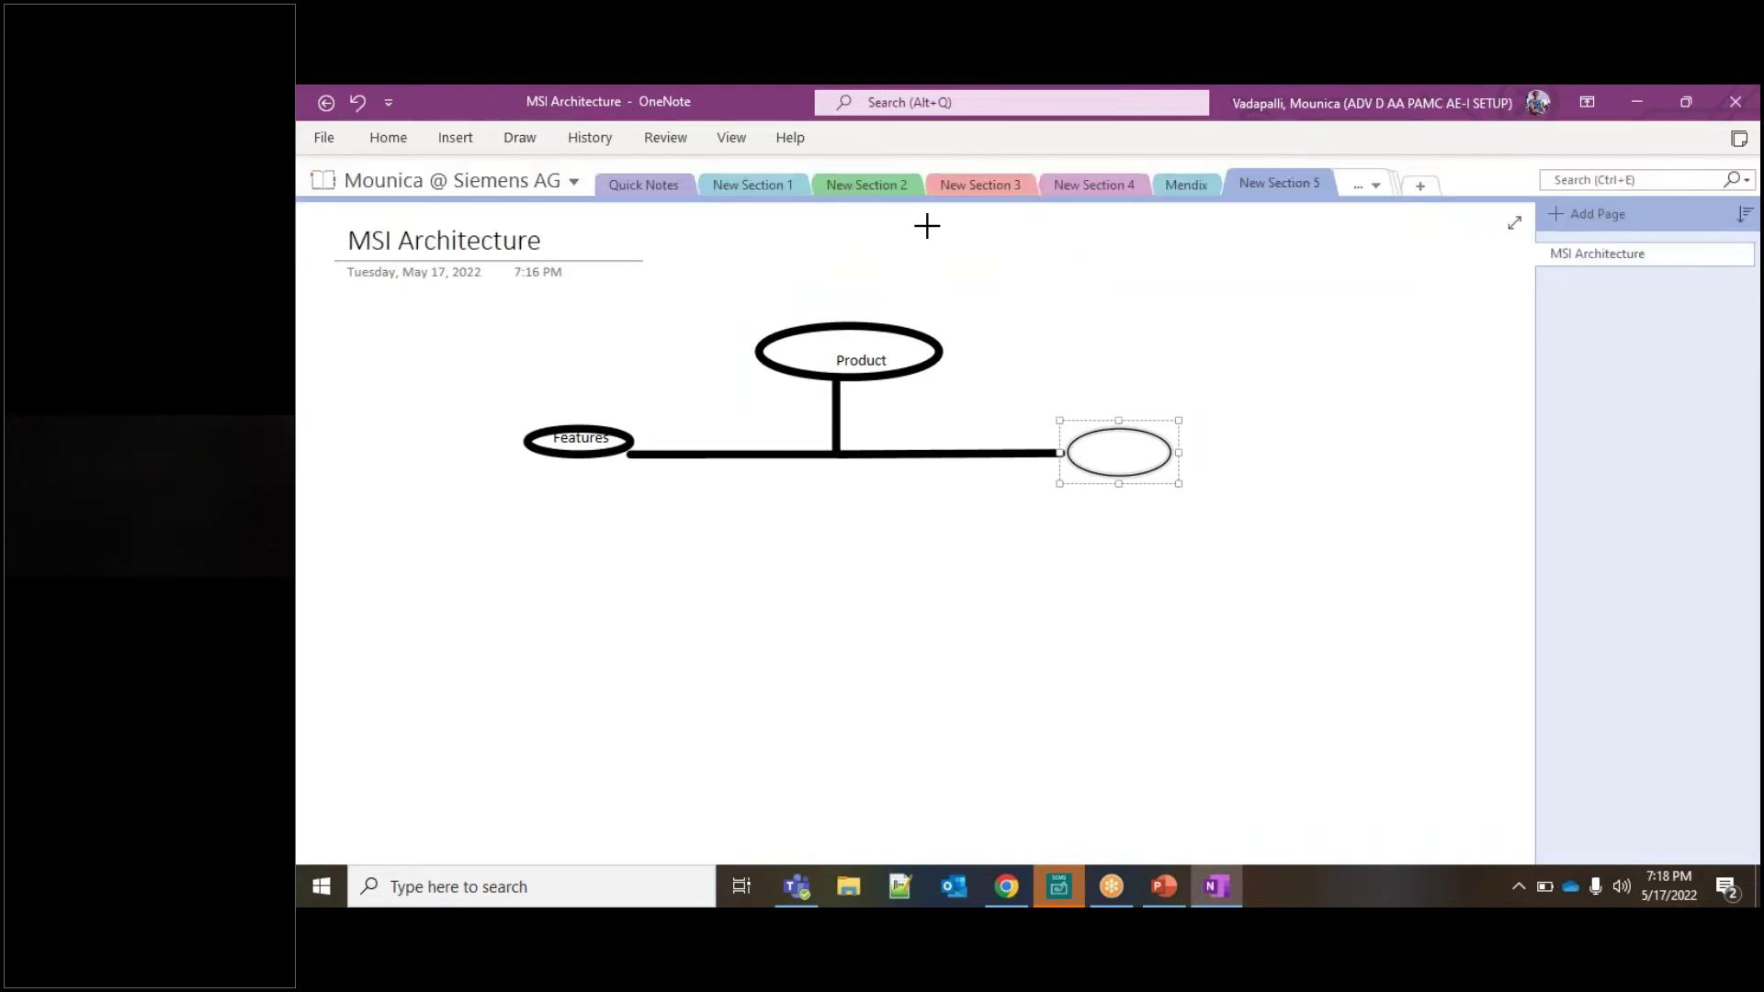
click(533, 136)
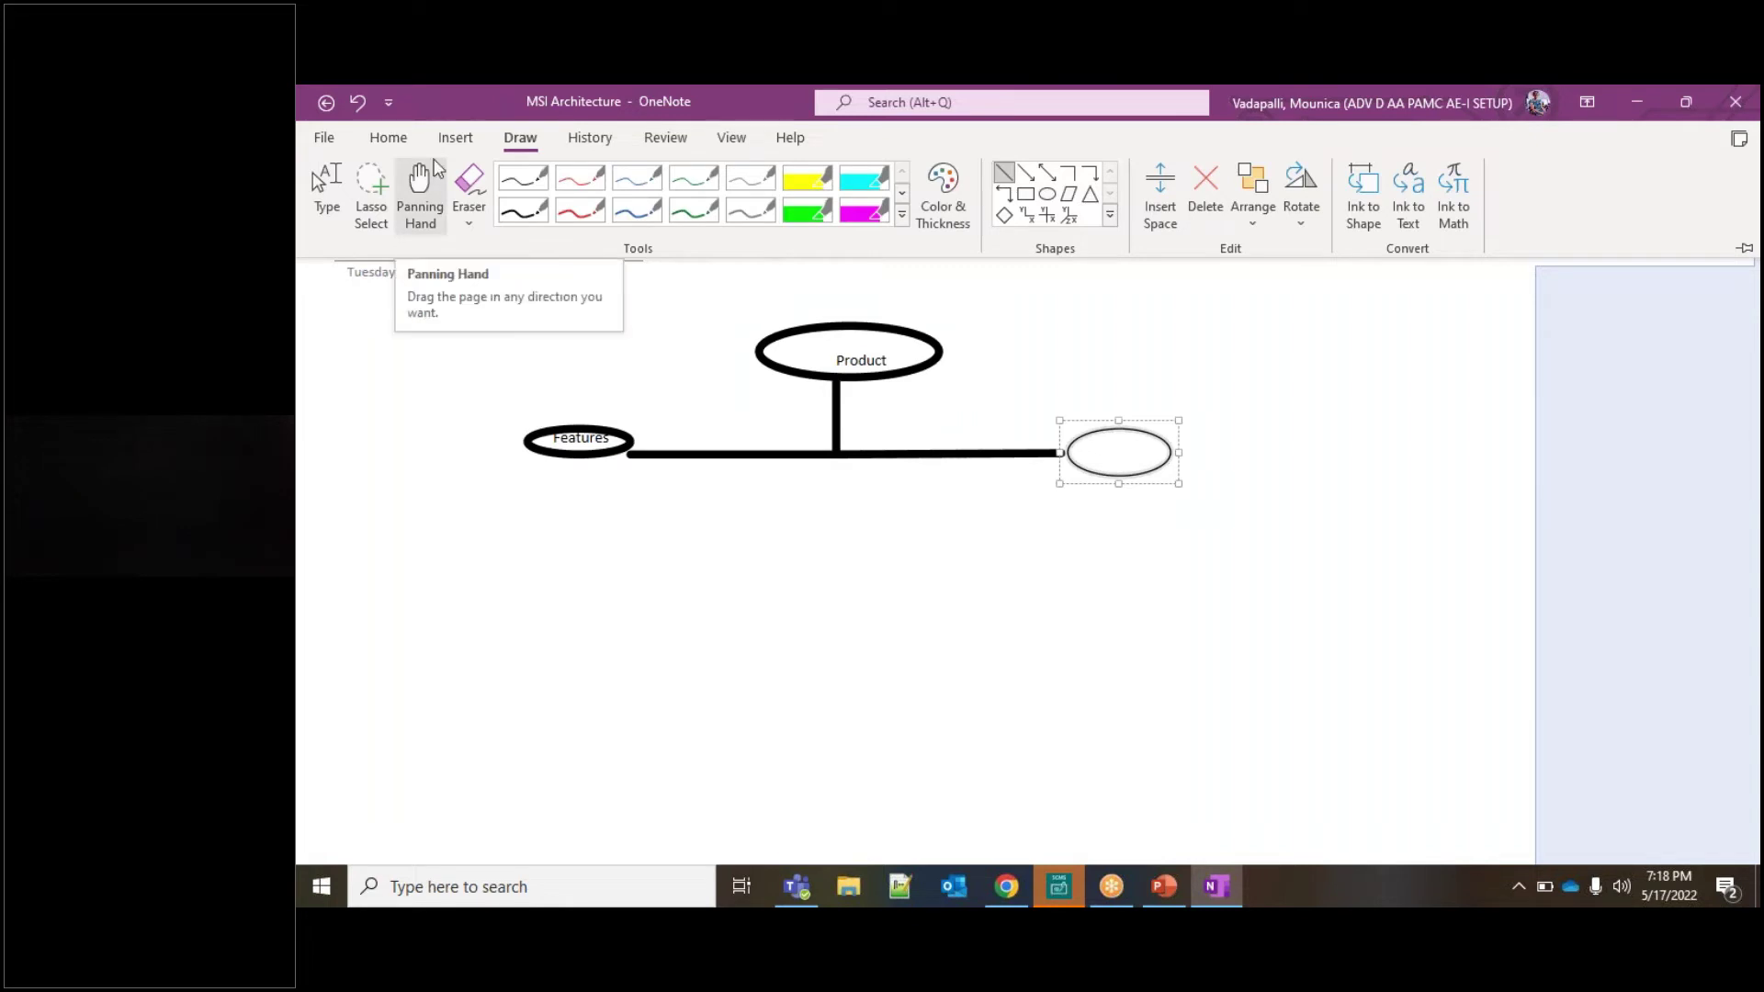
click(326, 188)
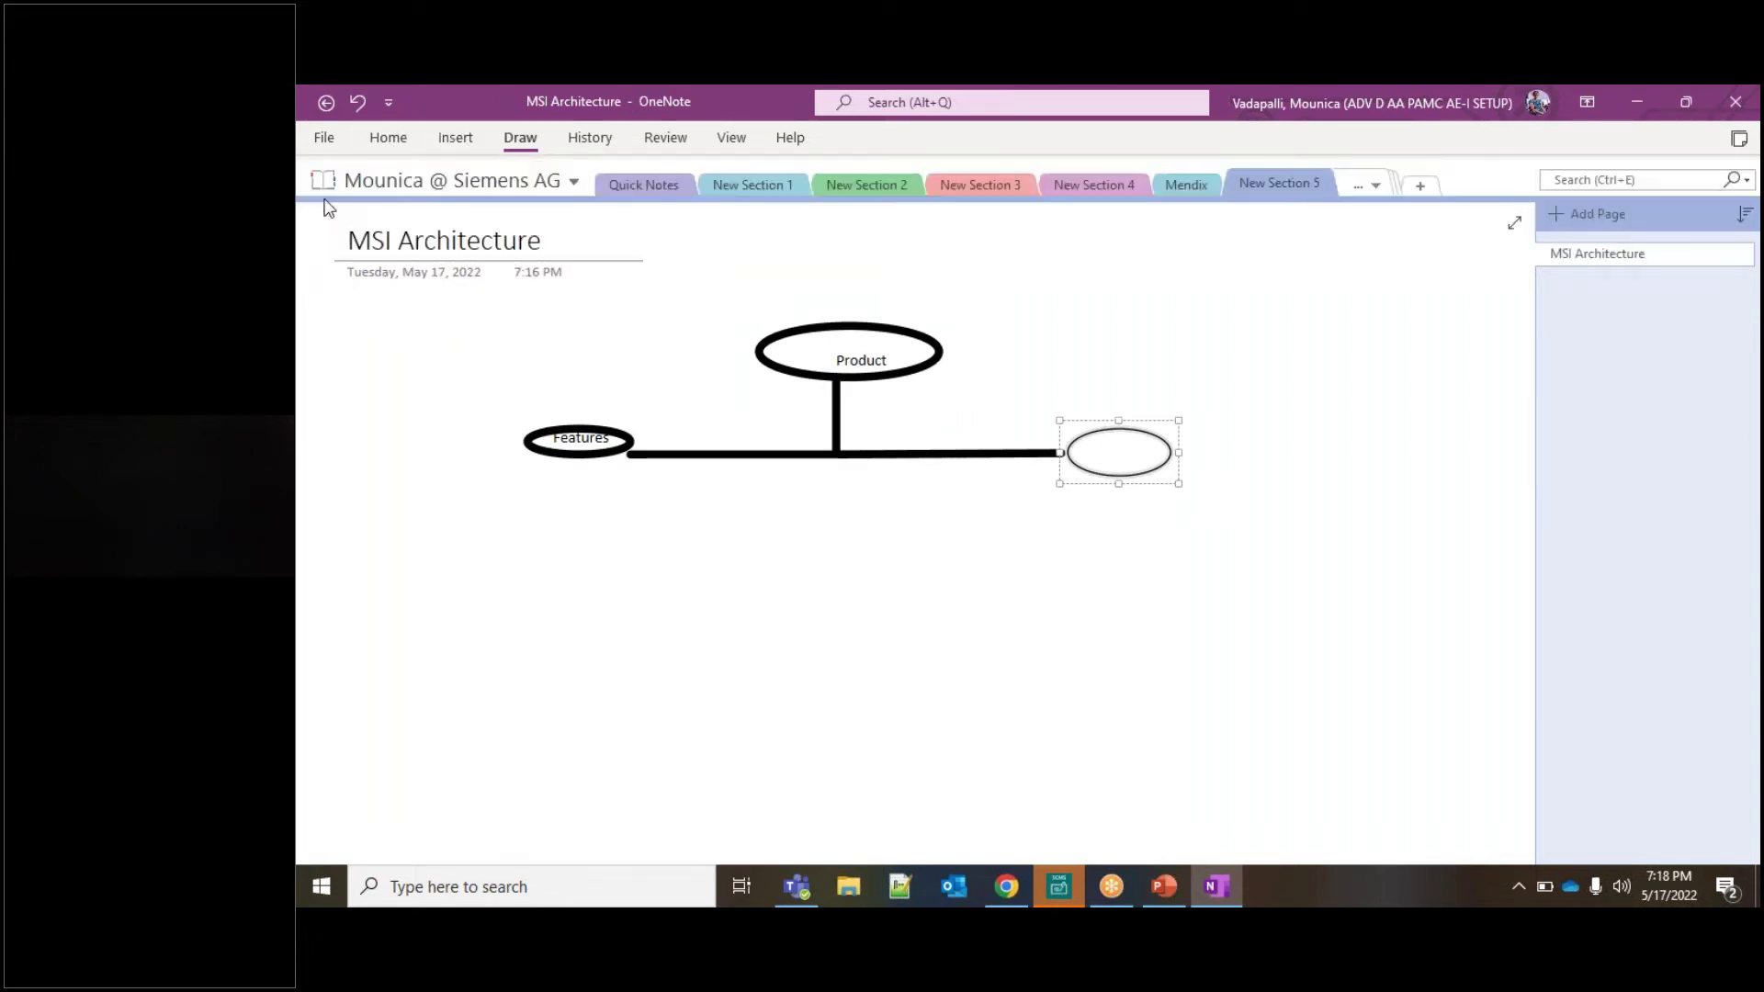
right_click(1107, 460)
click(1108, 459)
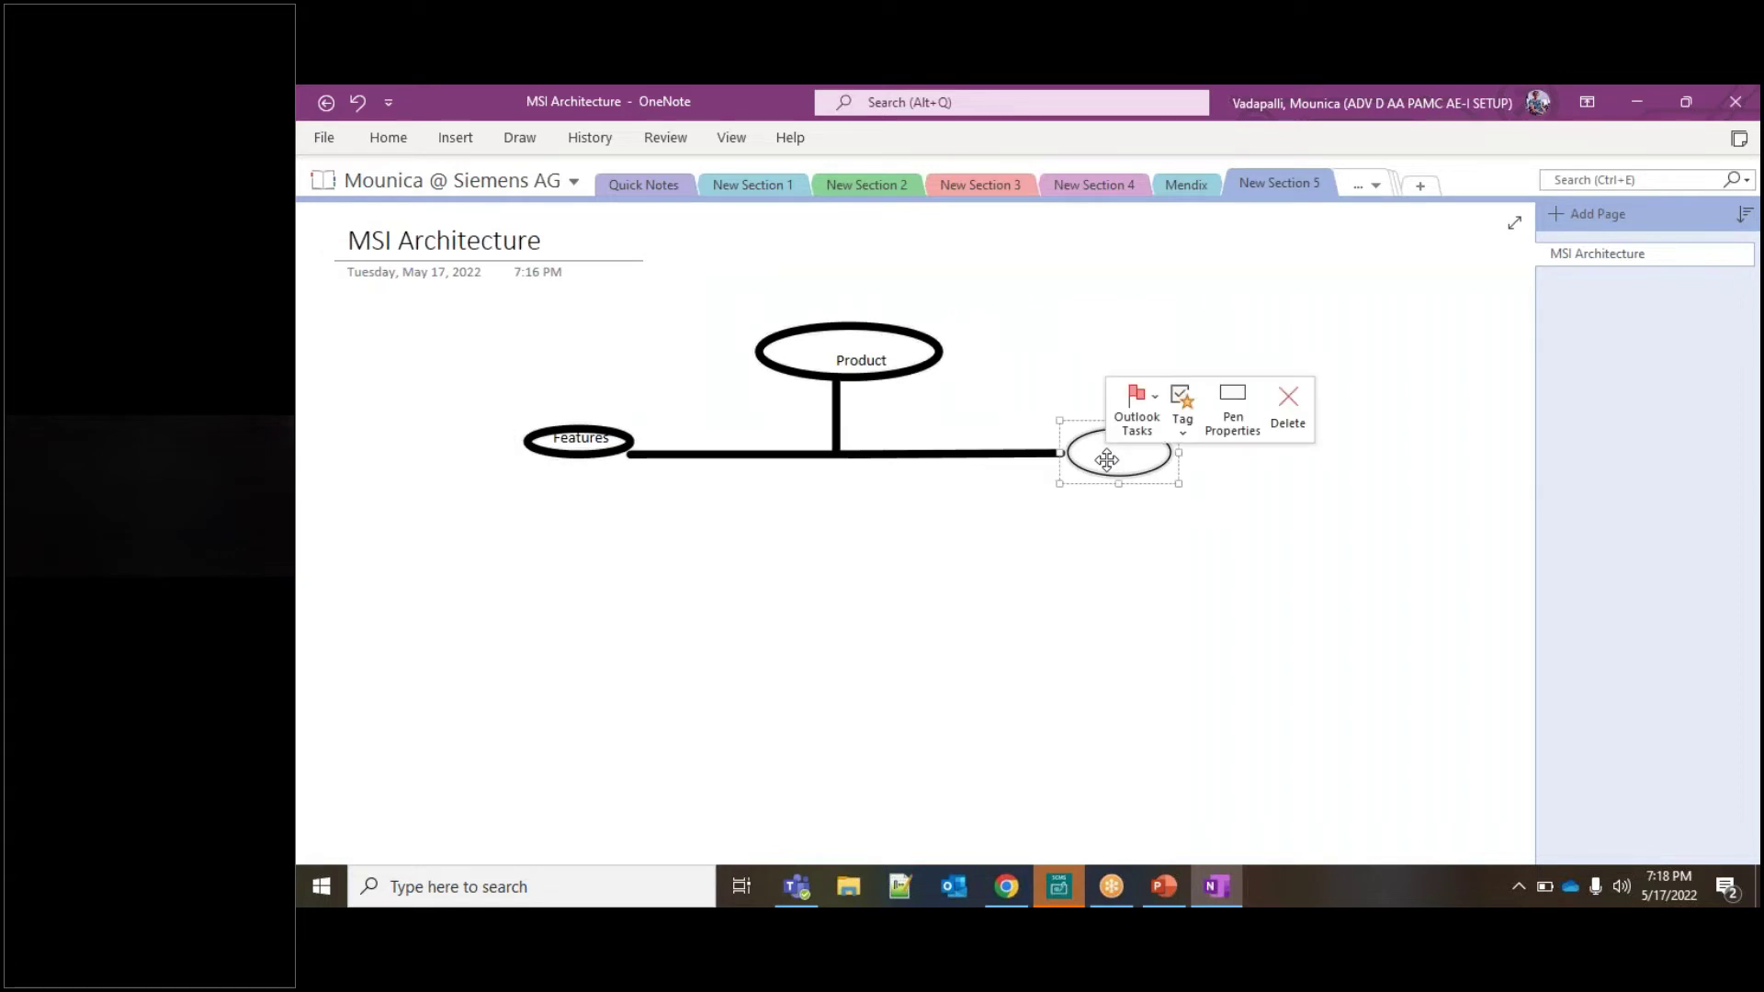
click(979, 588)
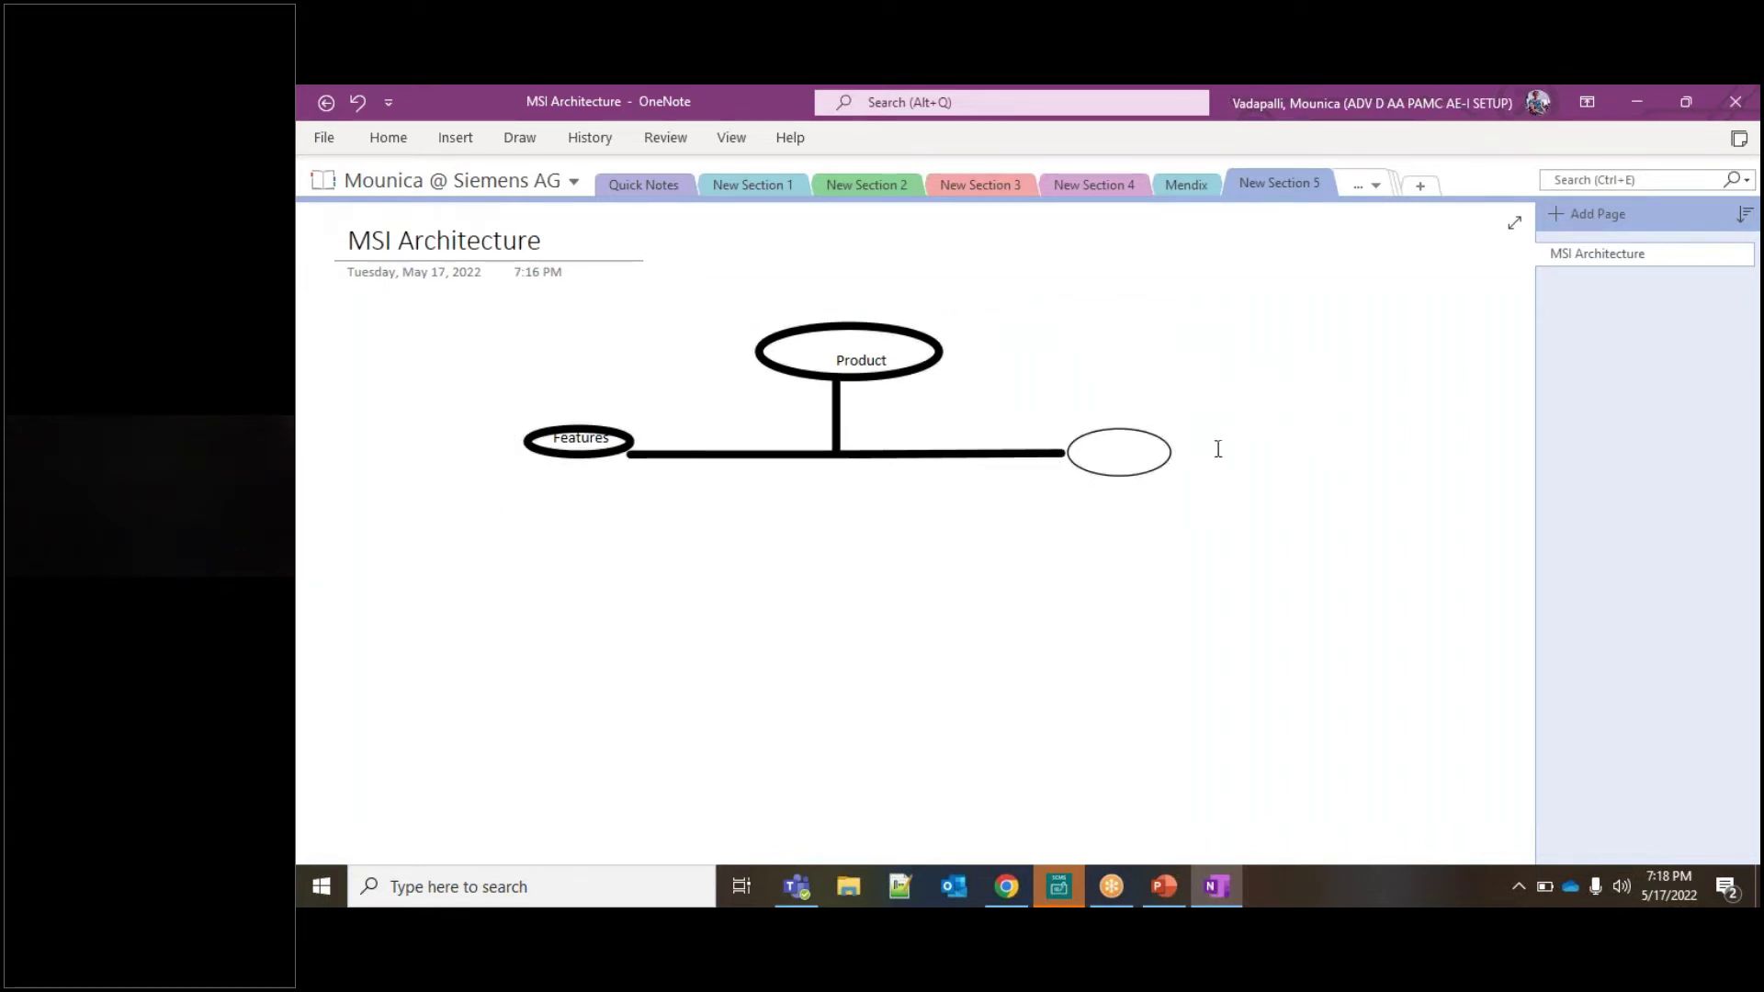
click(1147, 450)
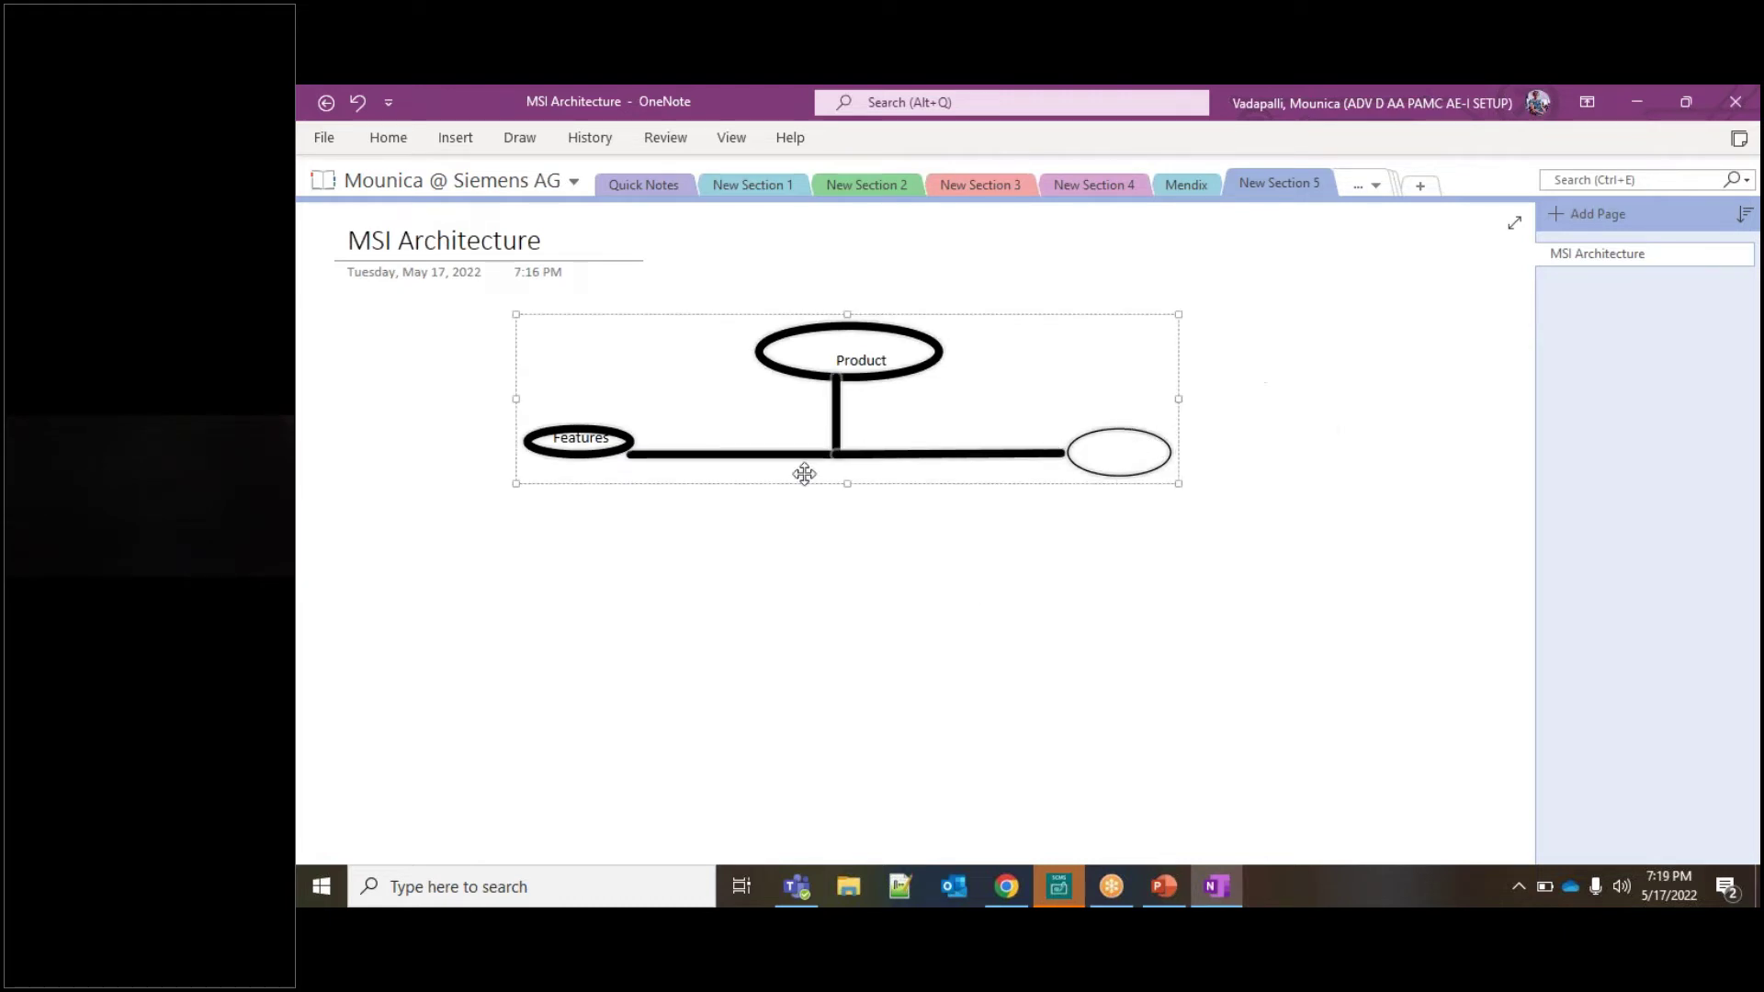
- Draw an elbow arrow running down from the Features ellipse
click(553, 467)
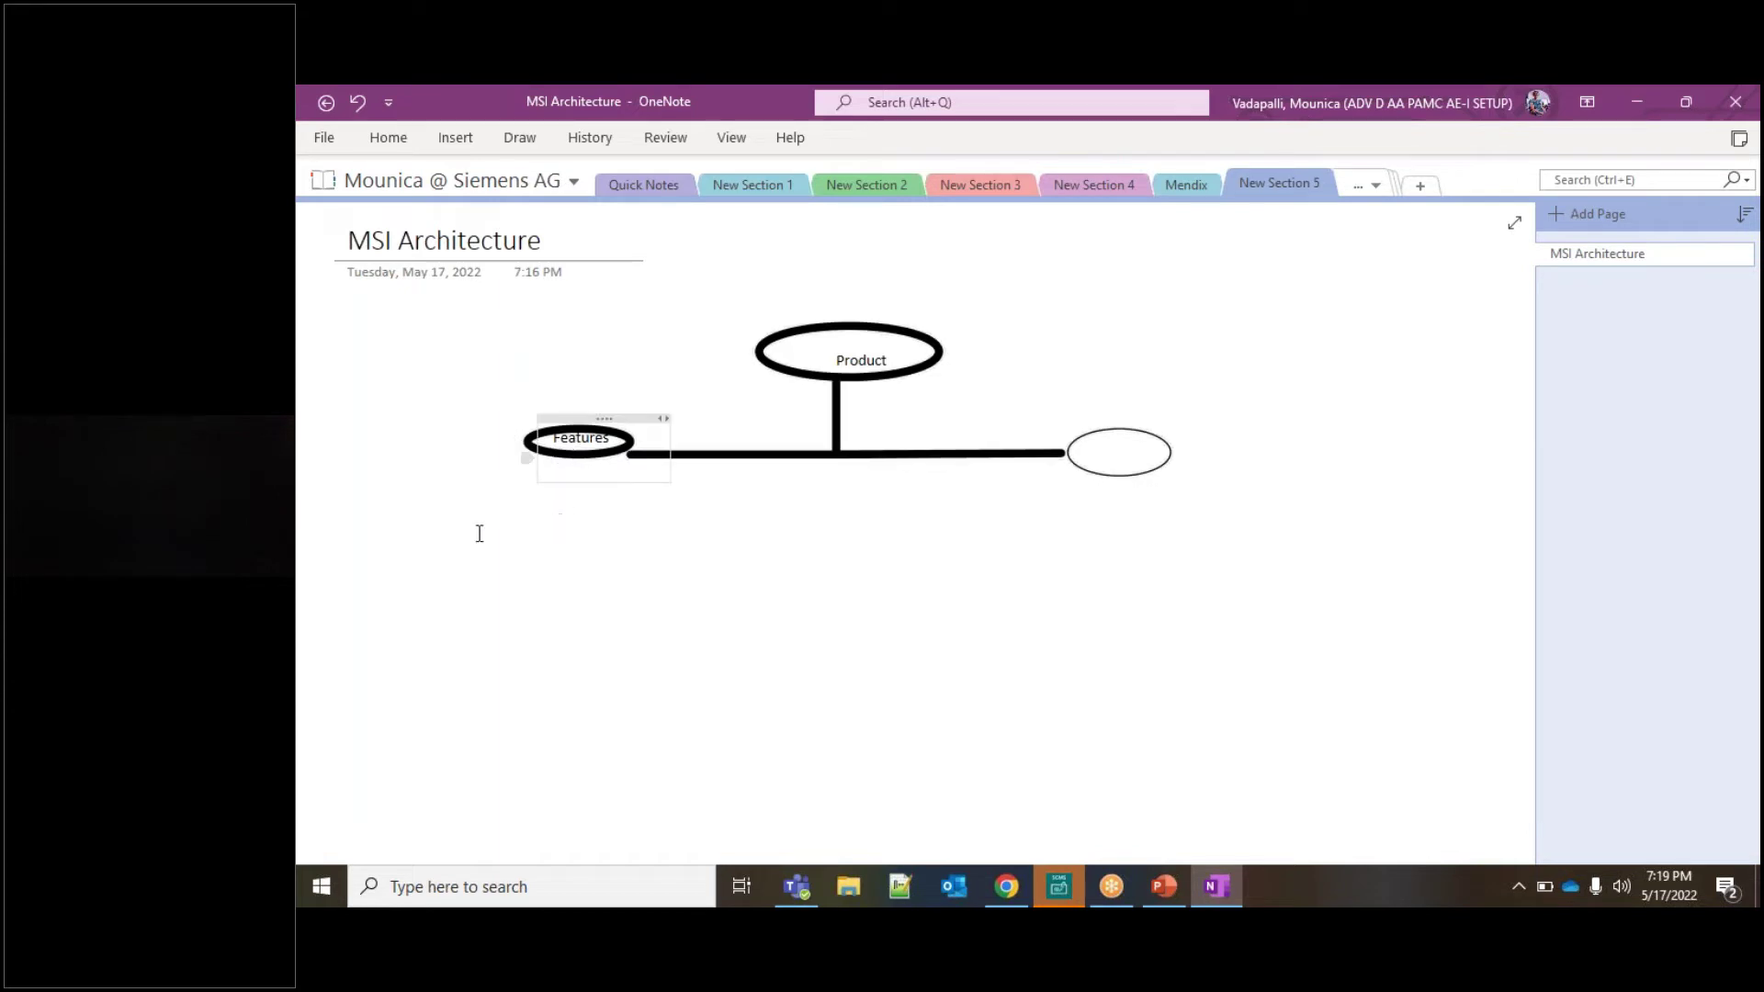
click(515, 152)
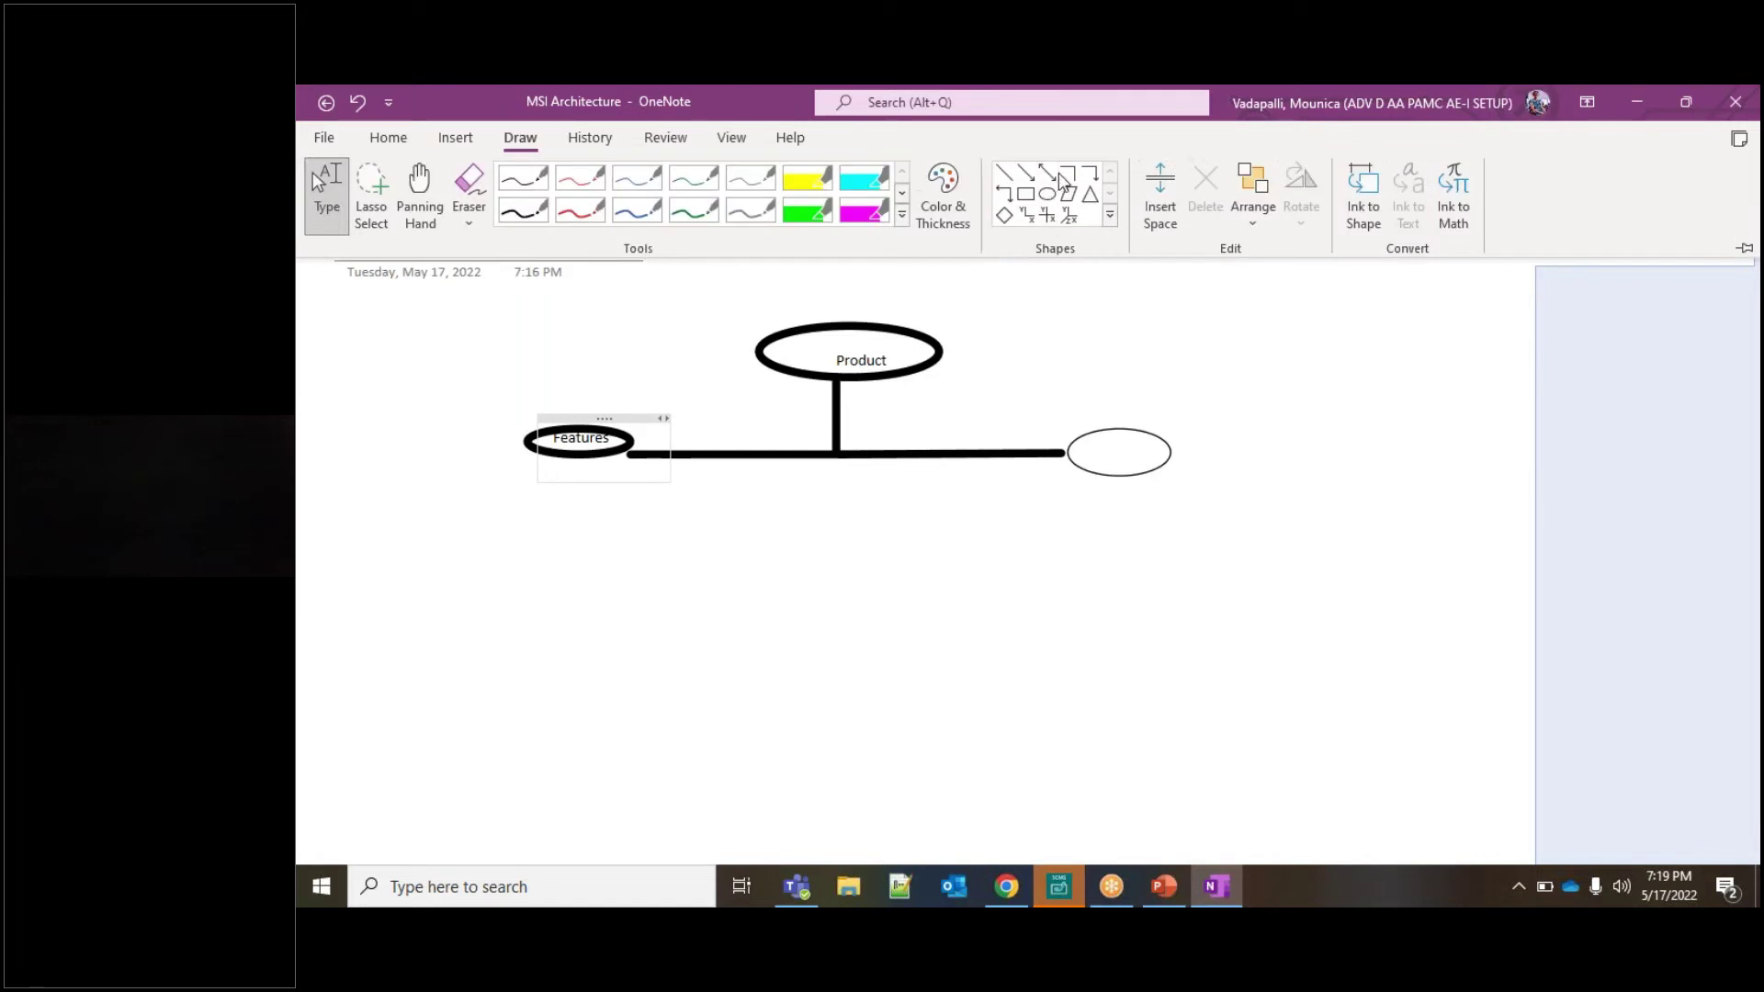
click(1085, 186)
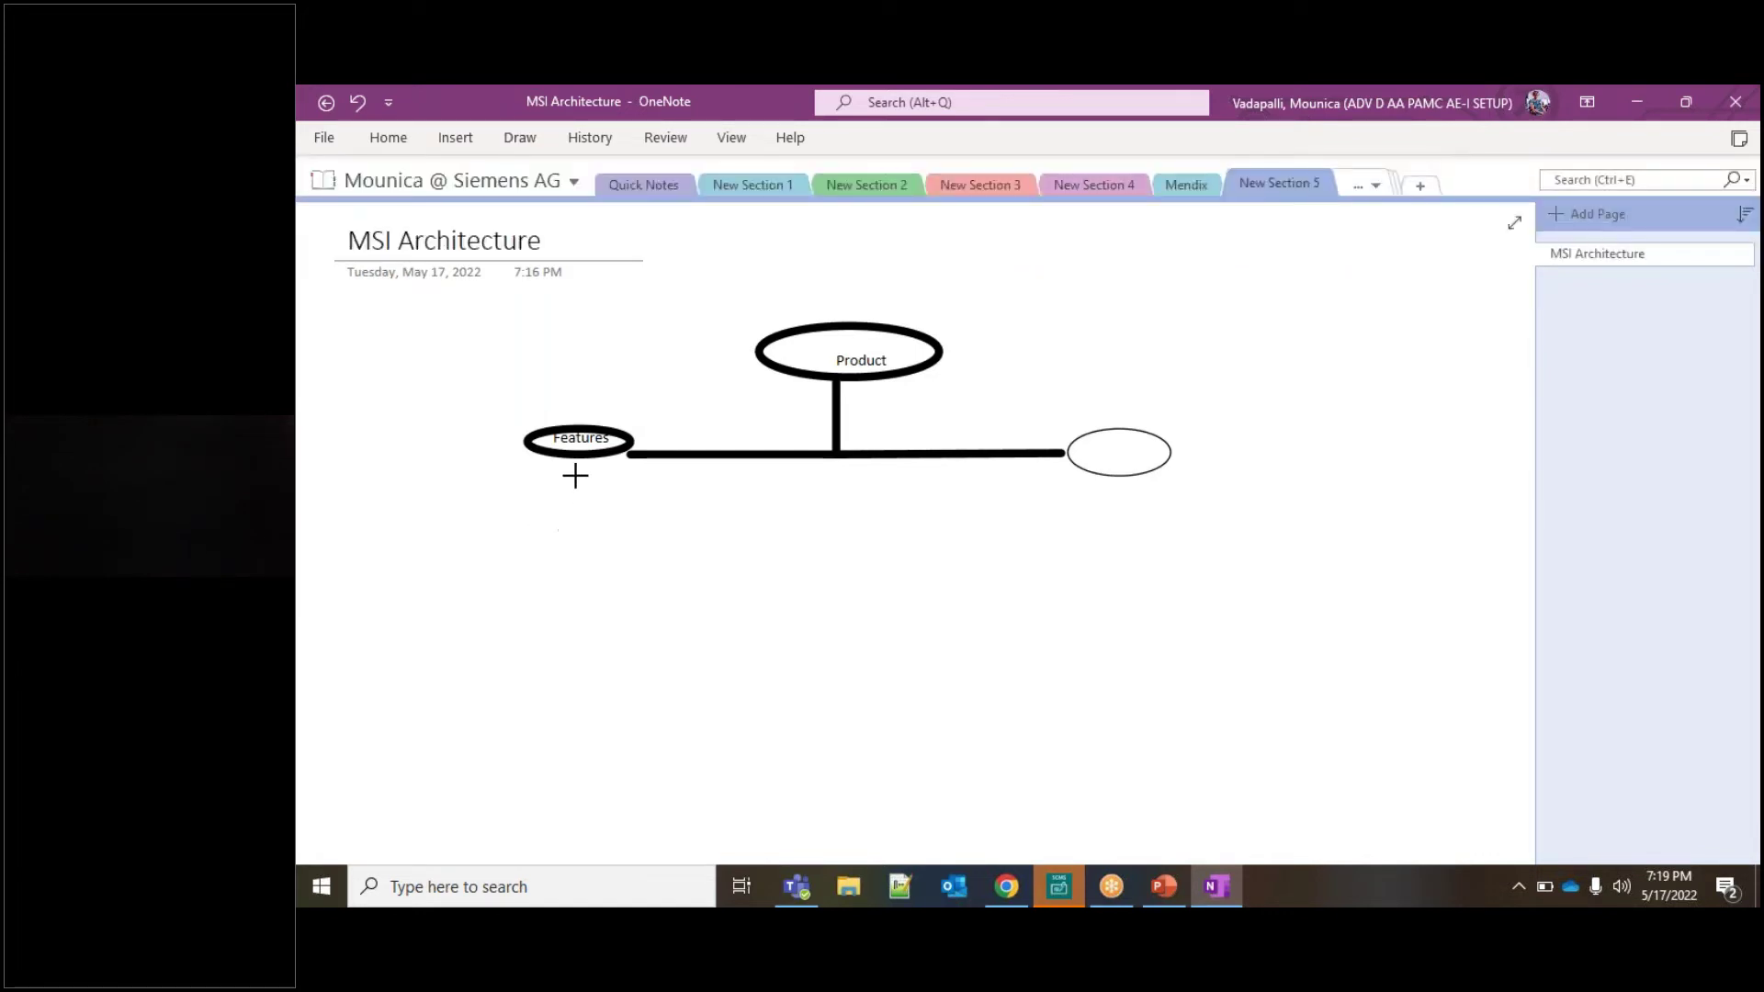
drag(571, 456, 555, 608)
- Draw a small rectangle at the arrow's end and label it 'Components'
click(520, 140)
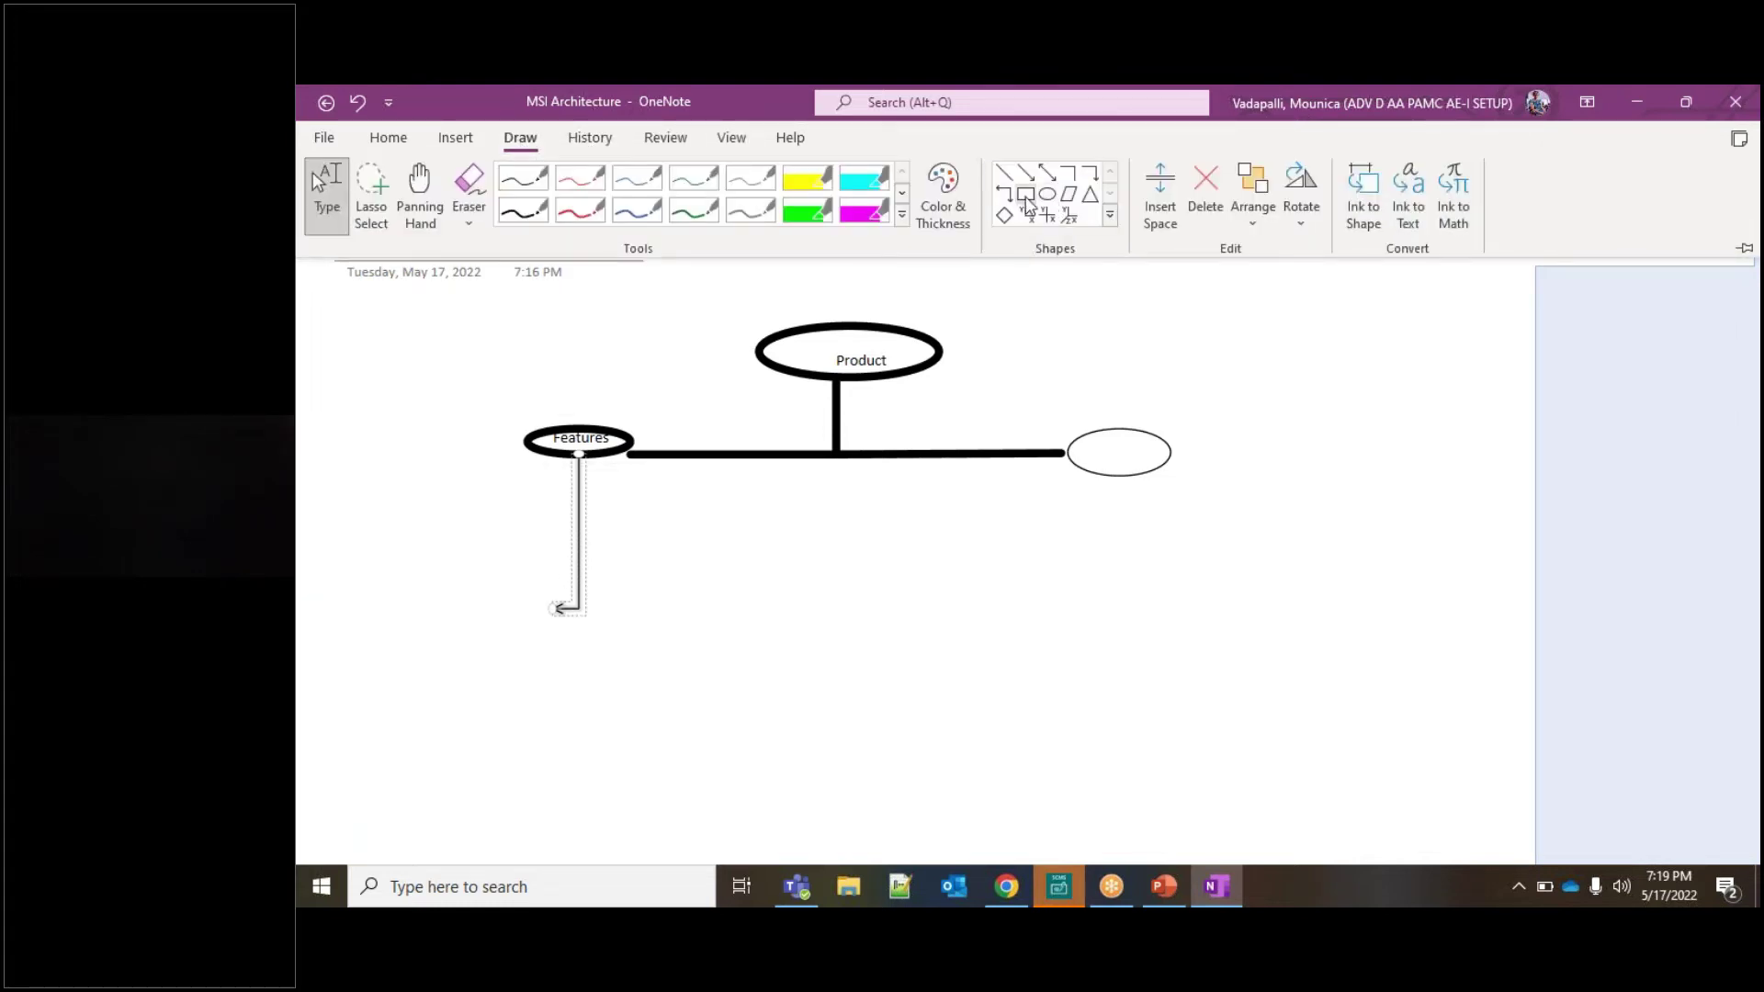
click(1027, 197)
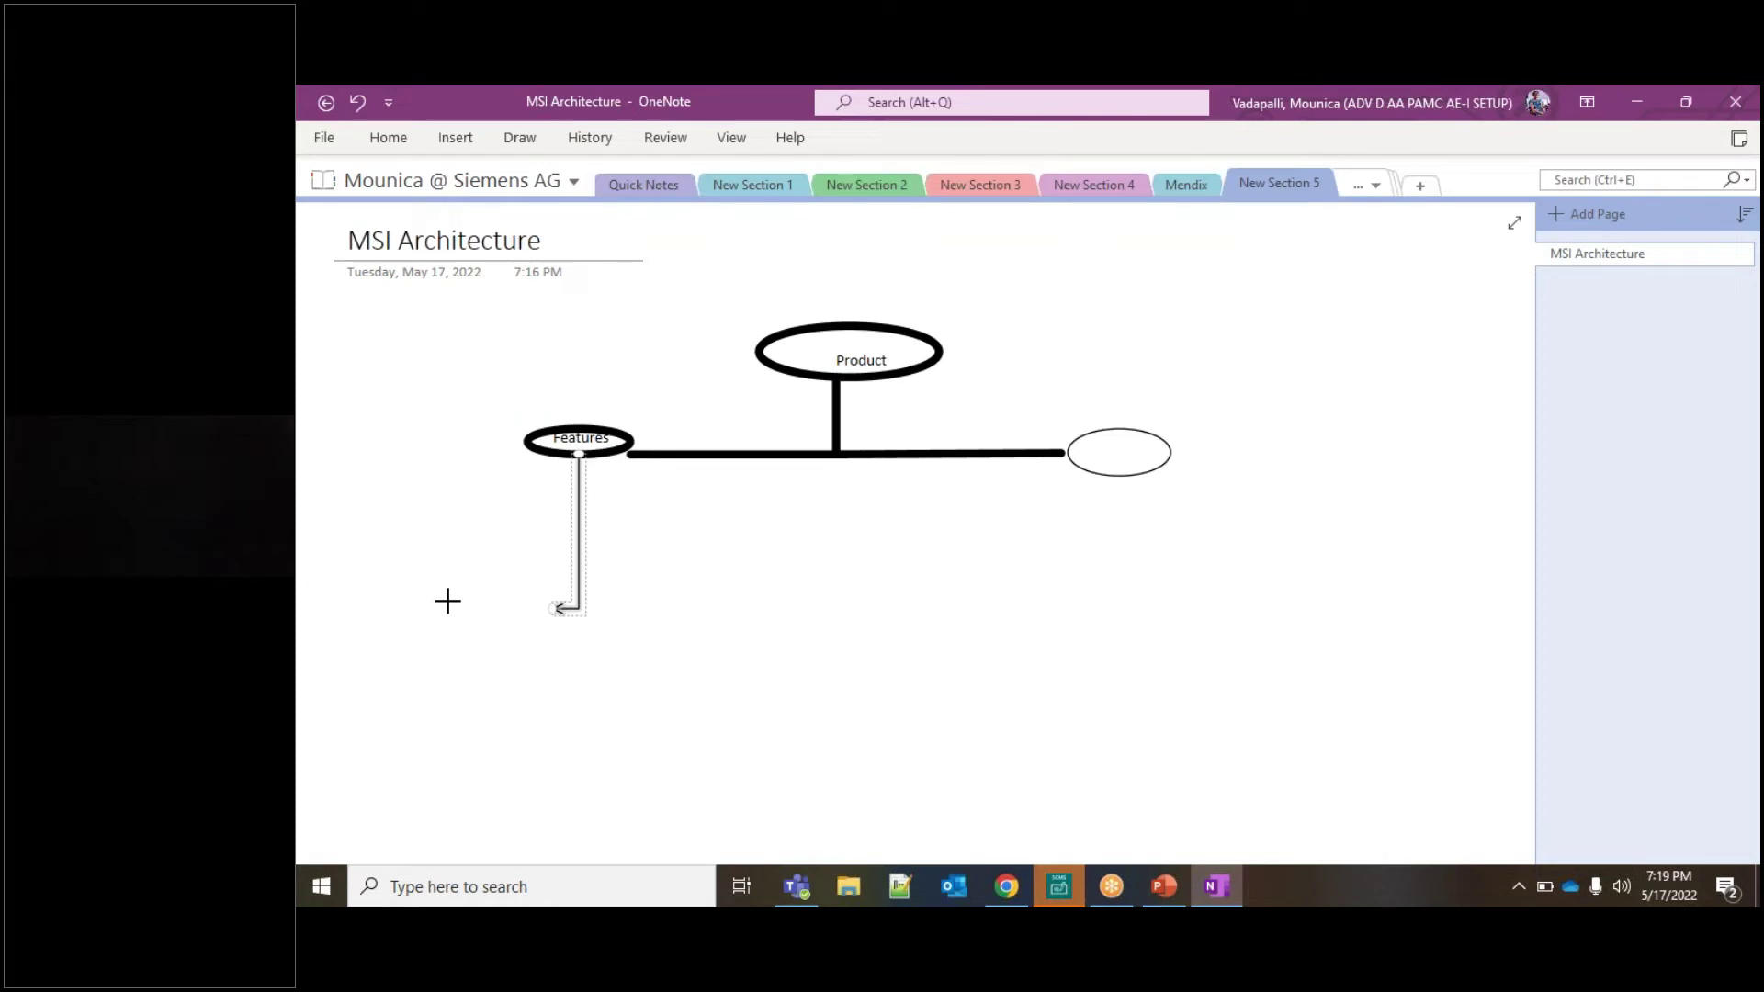
mouse_move(450, 608)
mouse_down()
mouse_move(621, 607)
mouse_move(512, 630)
mouse_move(553, 634)
mouse_up()
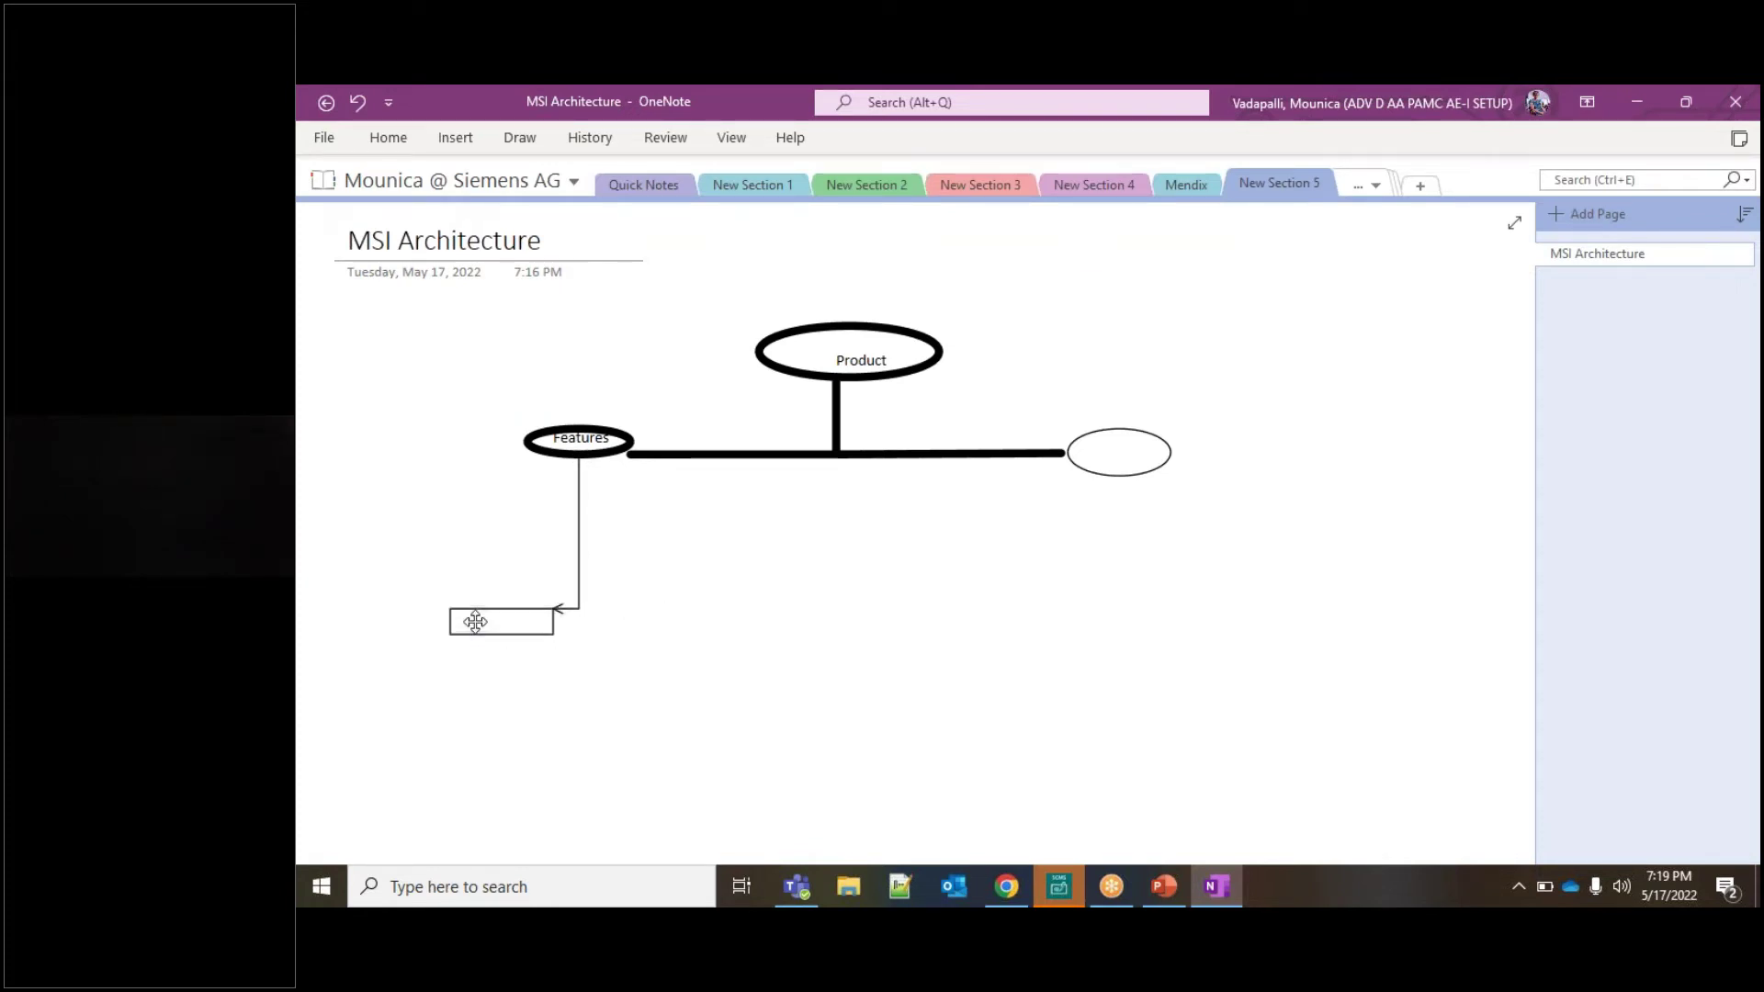
click(475, 622)
text(Components)
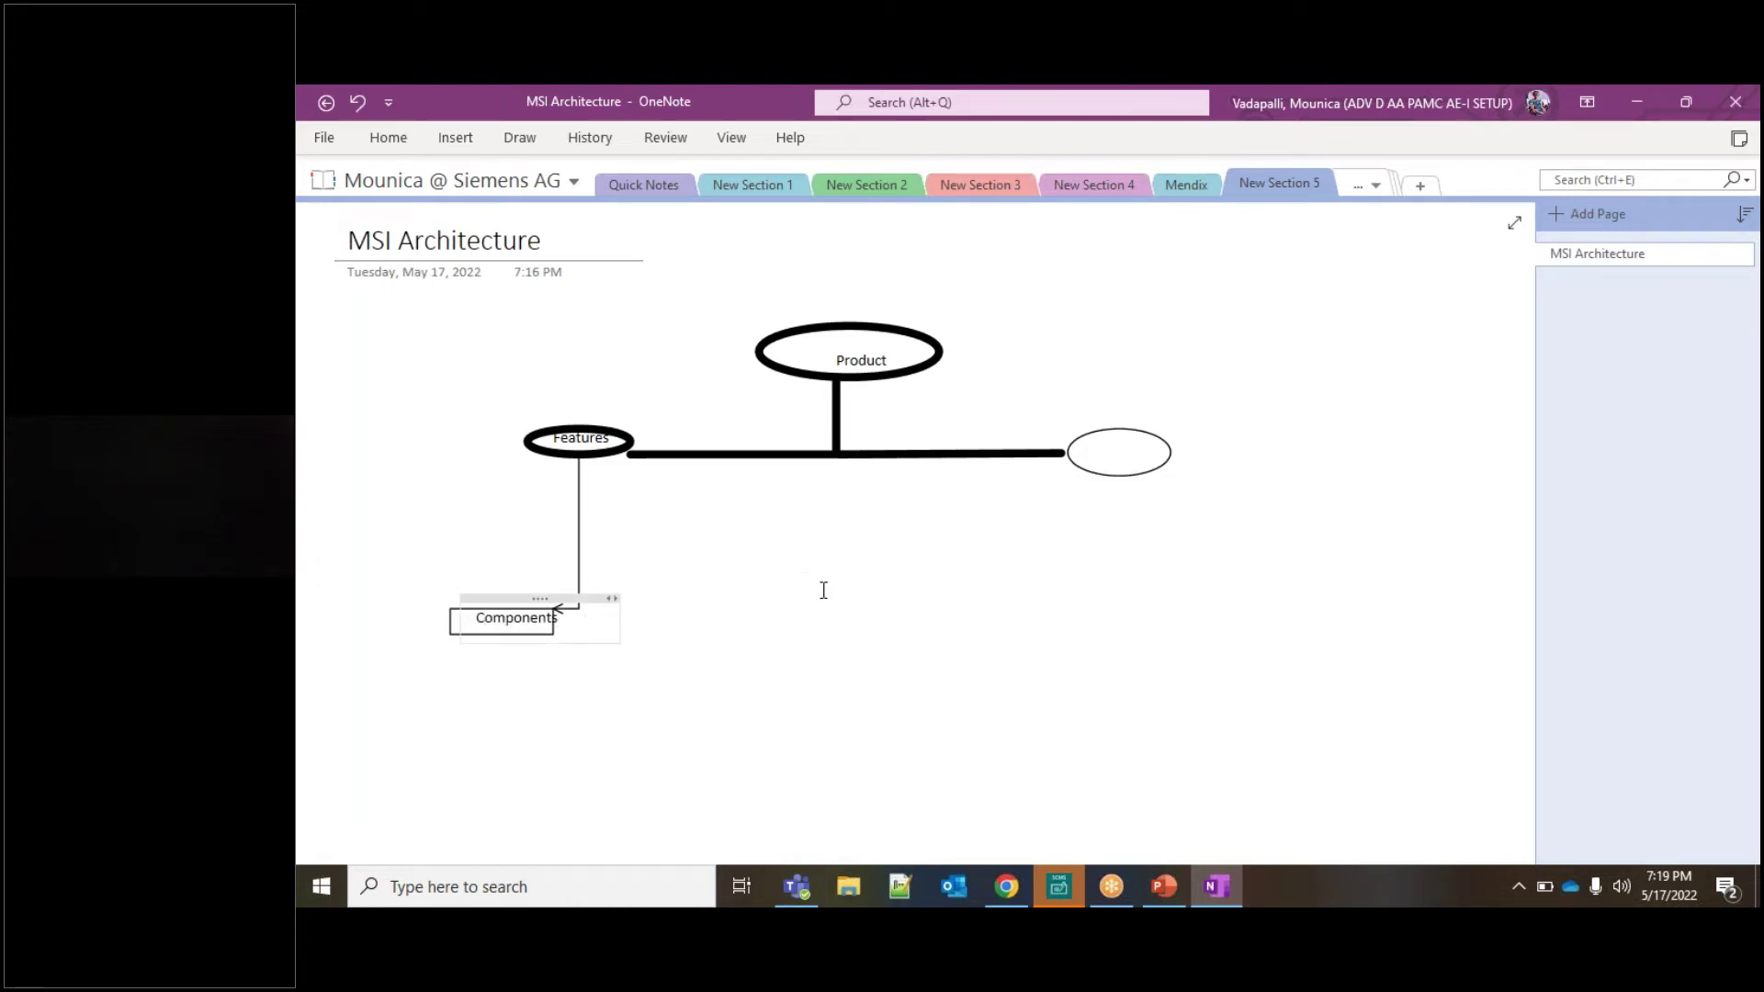
click(523, 140)
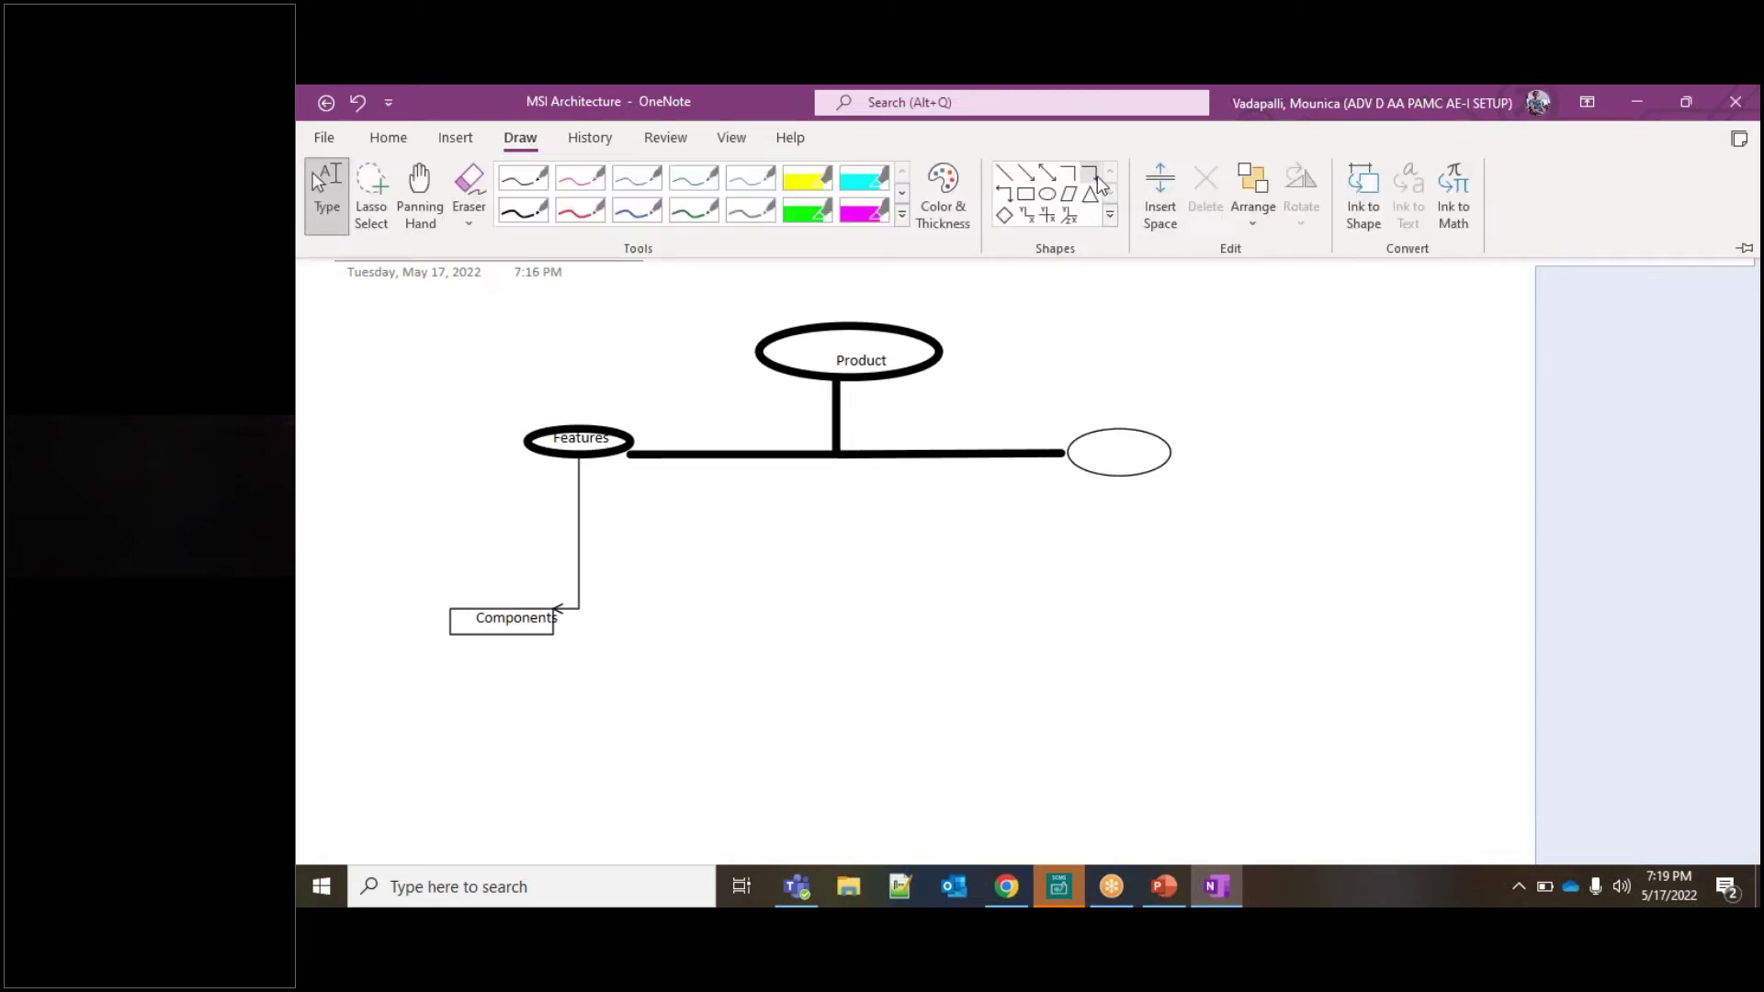
- Draw a straight arrow below Components into a larger rectangle labelled 'Files'
click(1093, 176)
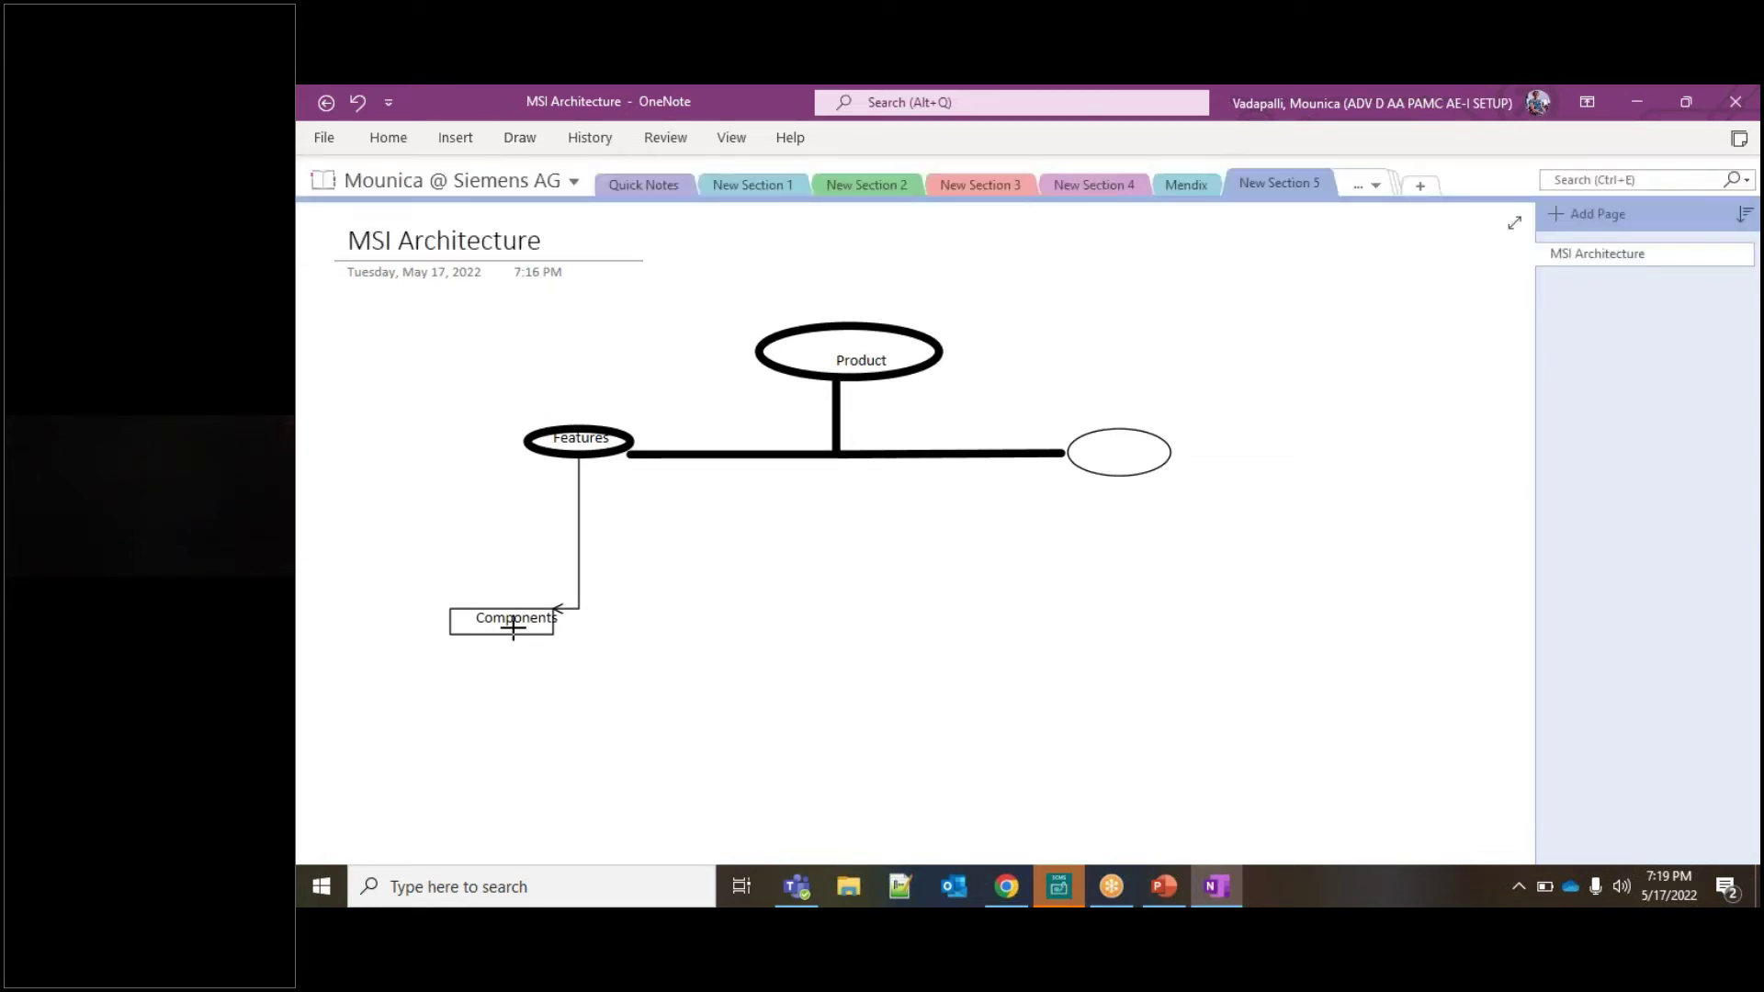
drag(508, 634, 526, 761)
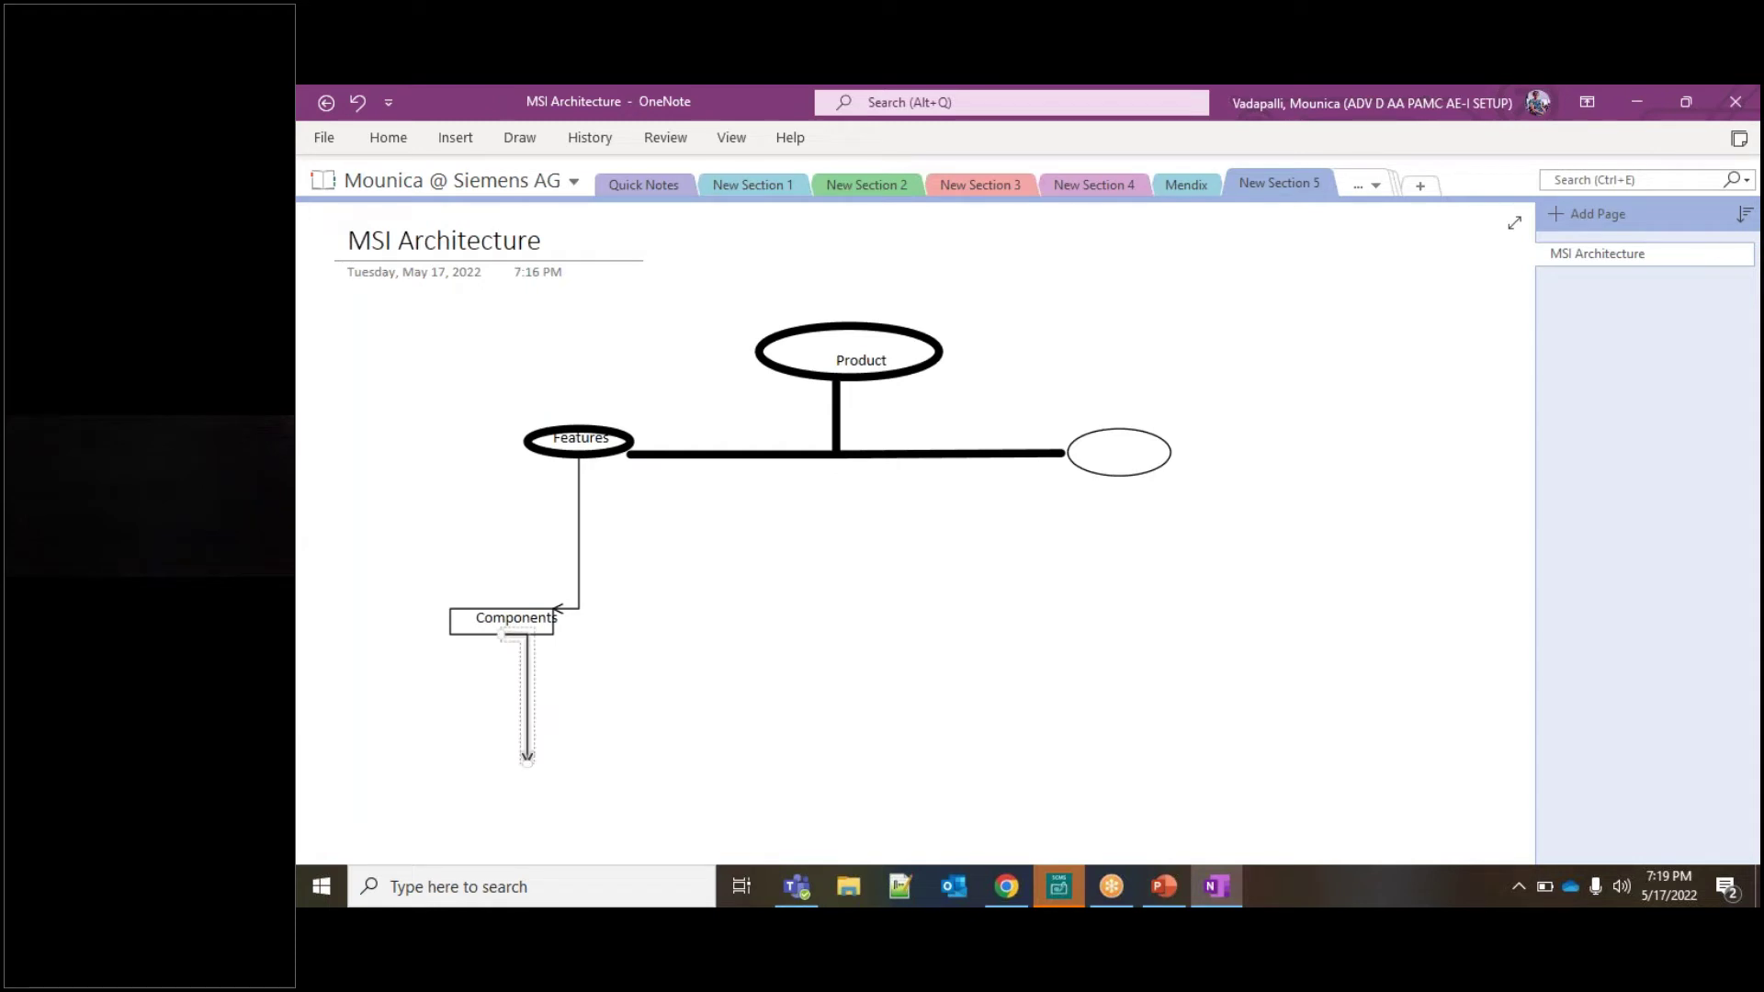
click(518, 140)
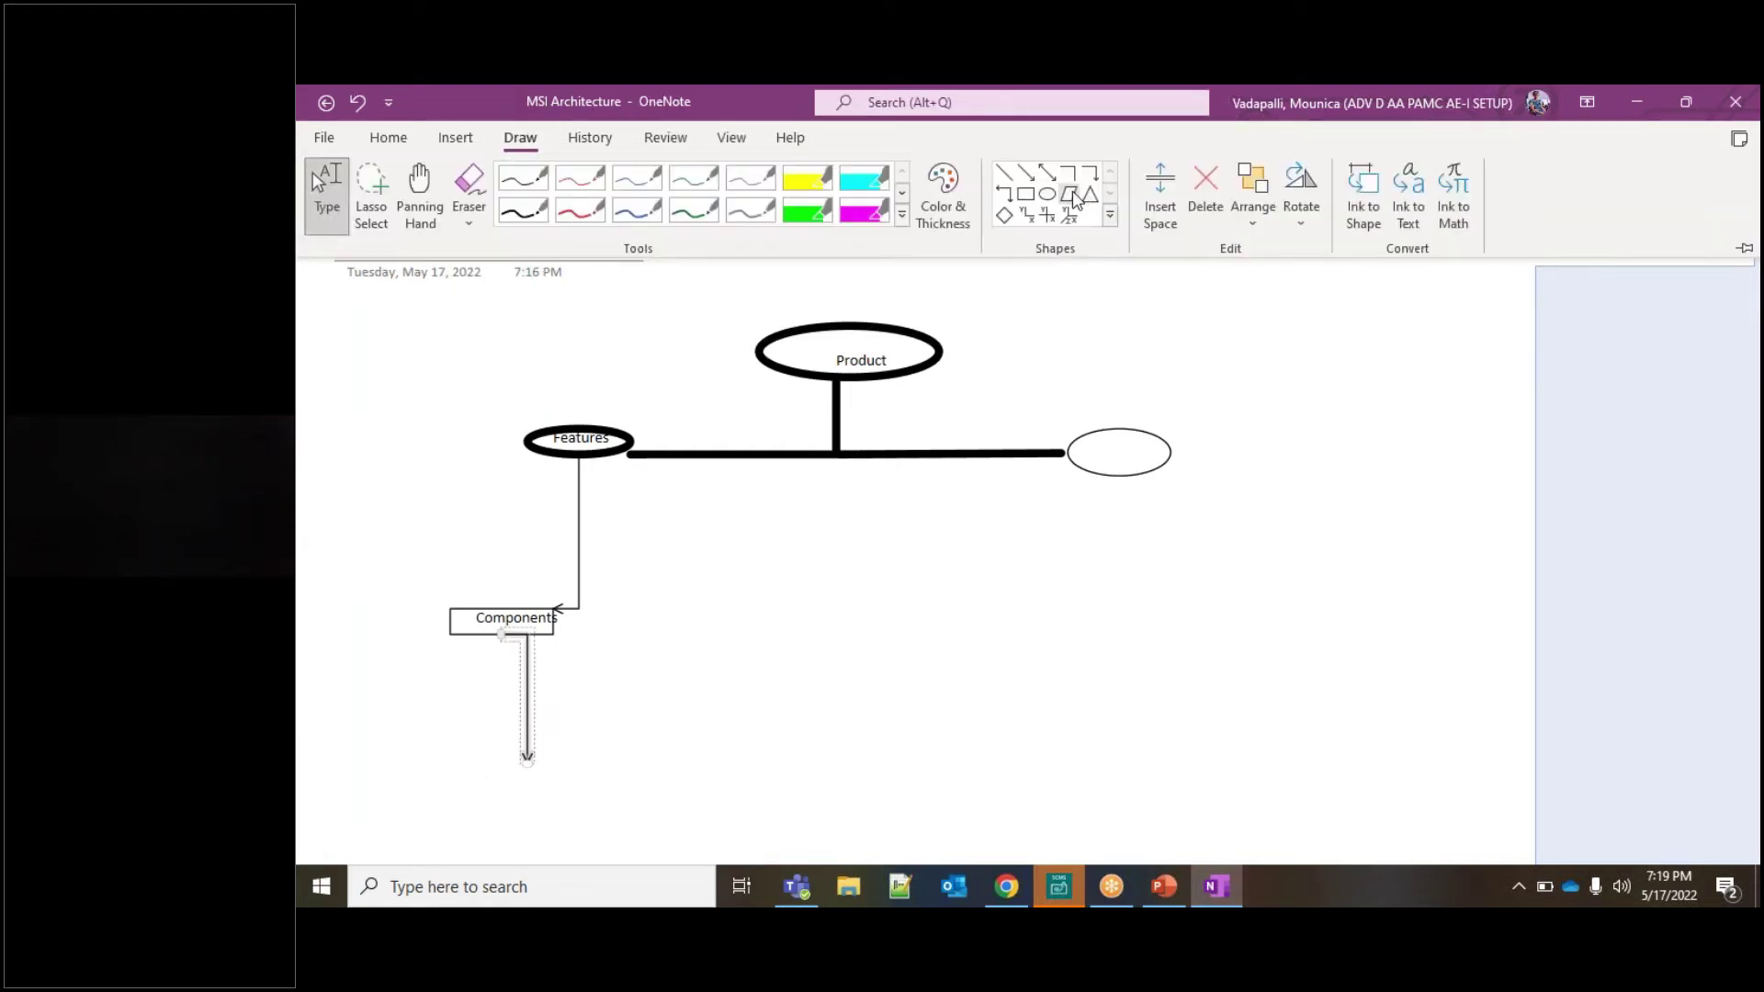
click(1027, 194)
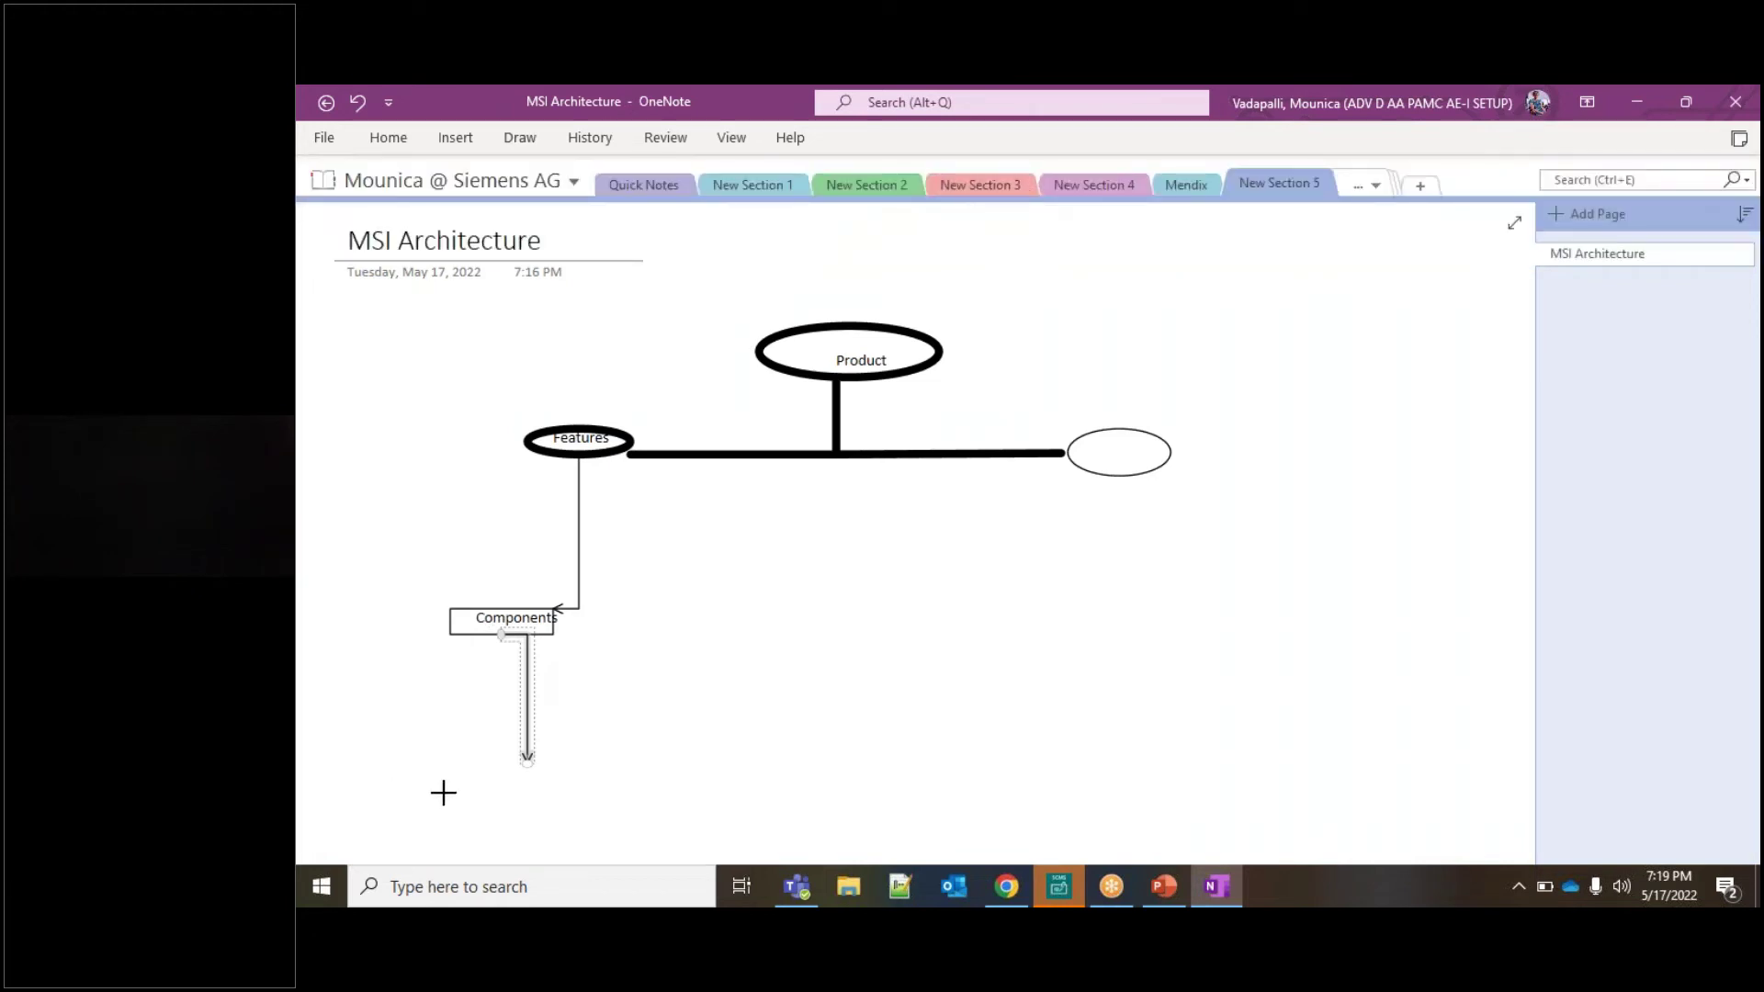
mouse_move(450, 762)
mouse_down()
mouse_move(636, 763)
mouse_move(631, 814)
mouse_up()
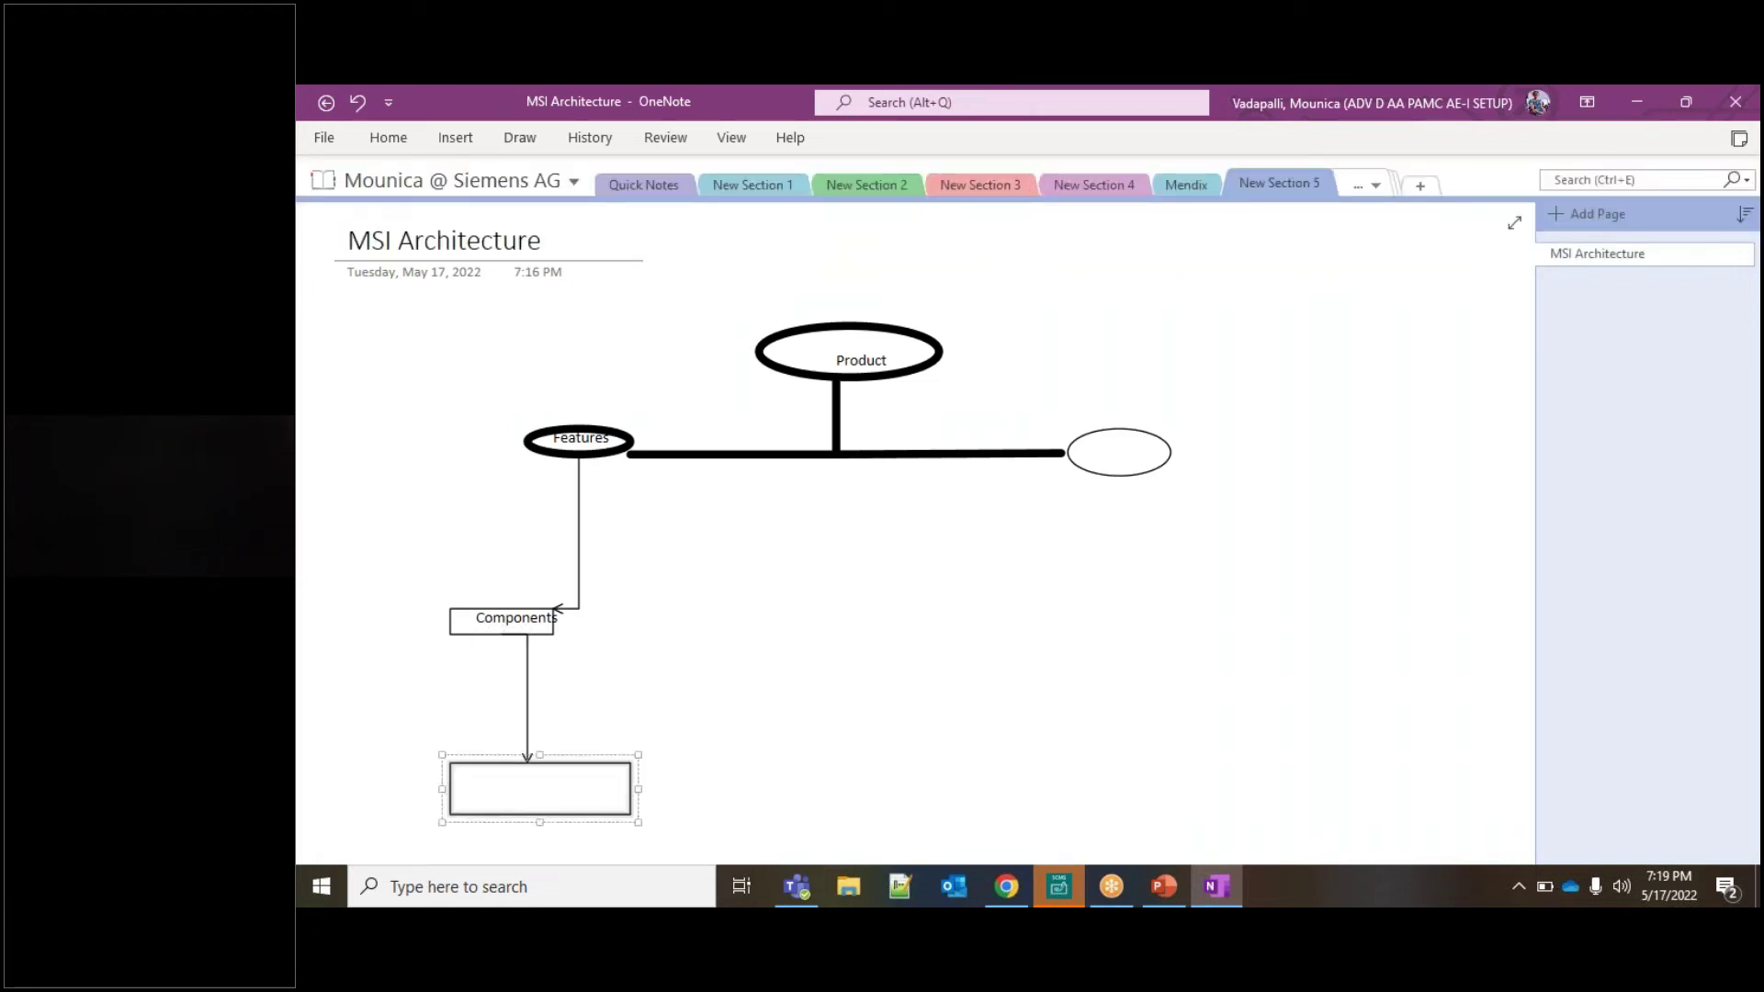
key(Escape)
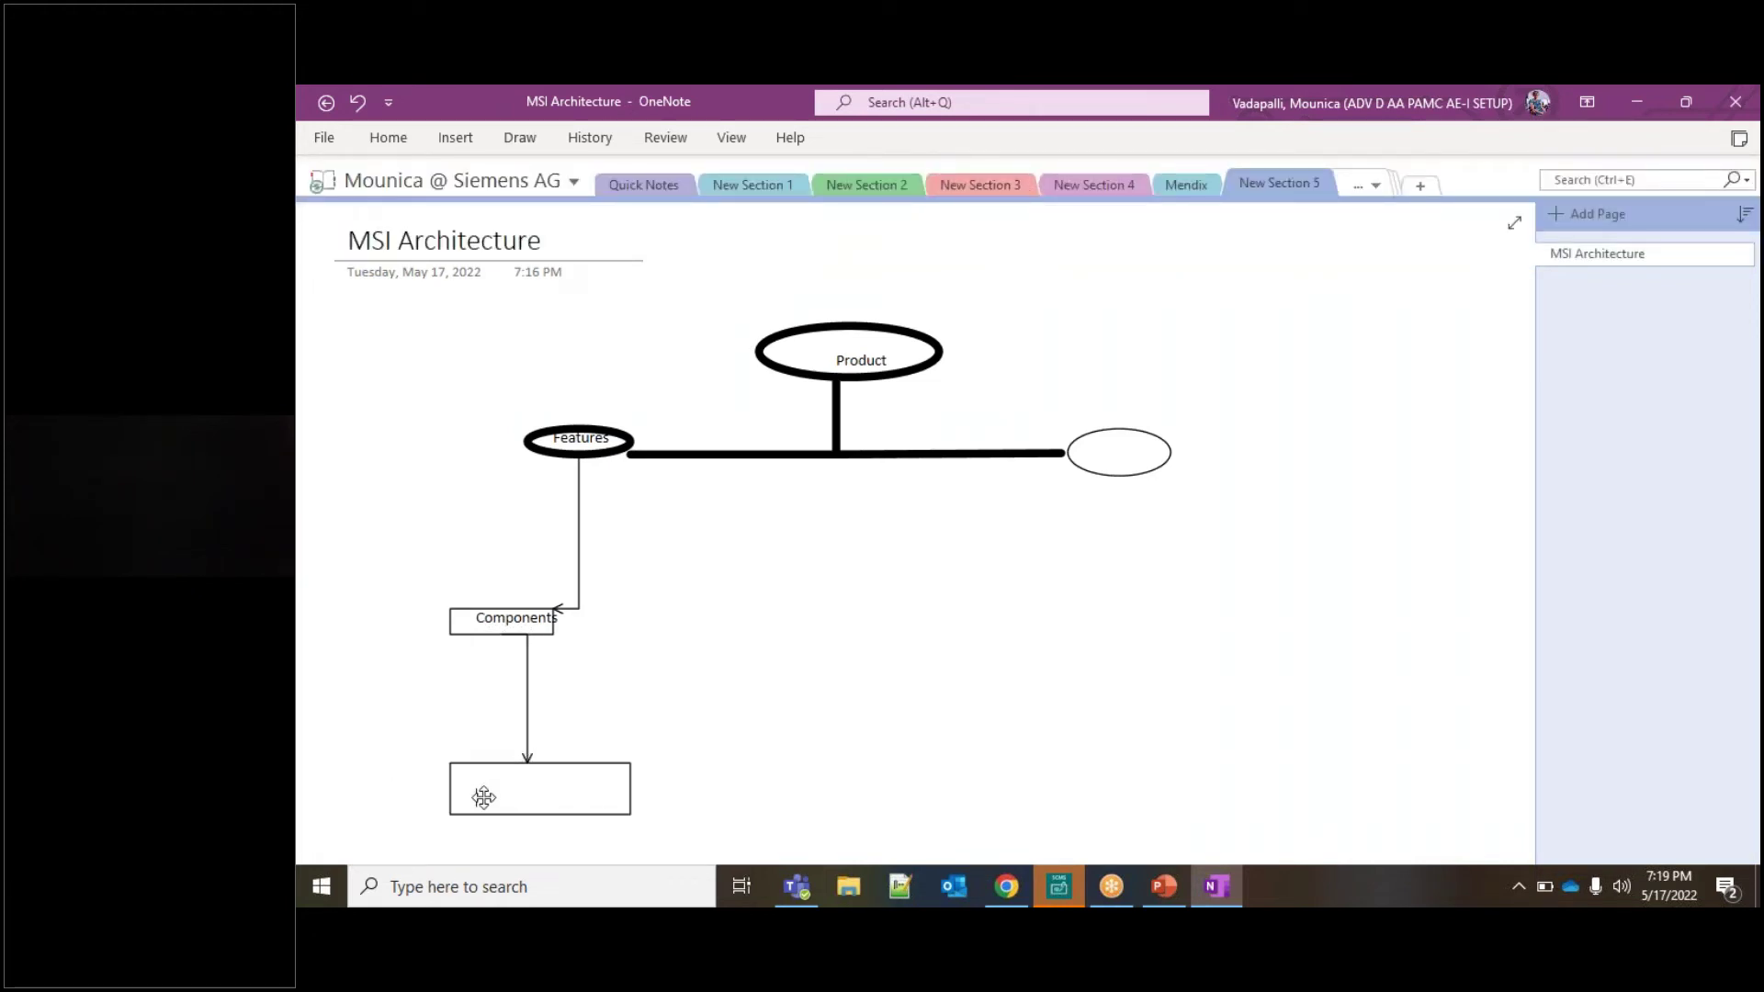
click(484, 798)
text(Files)
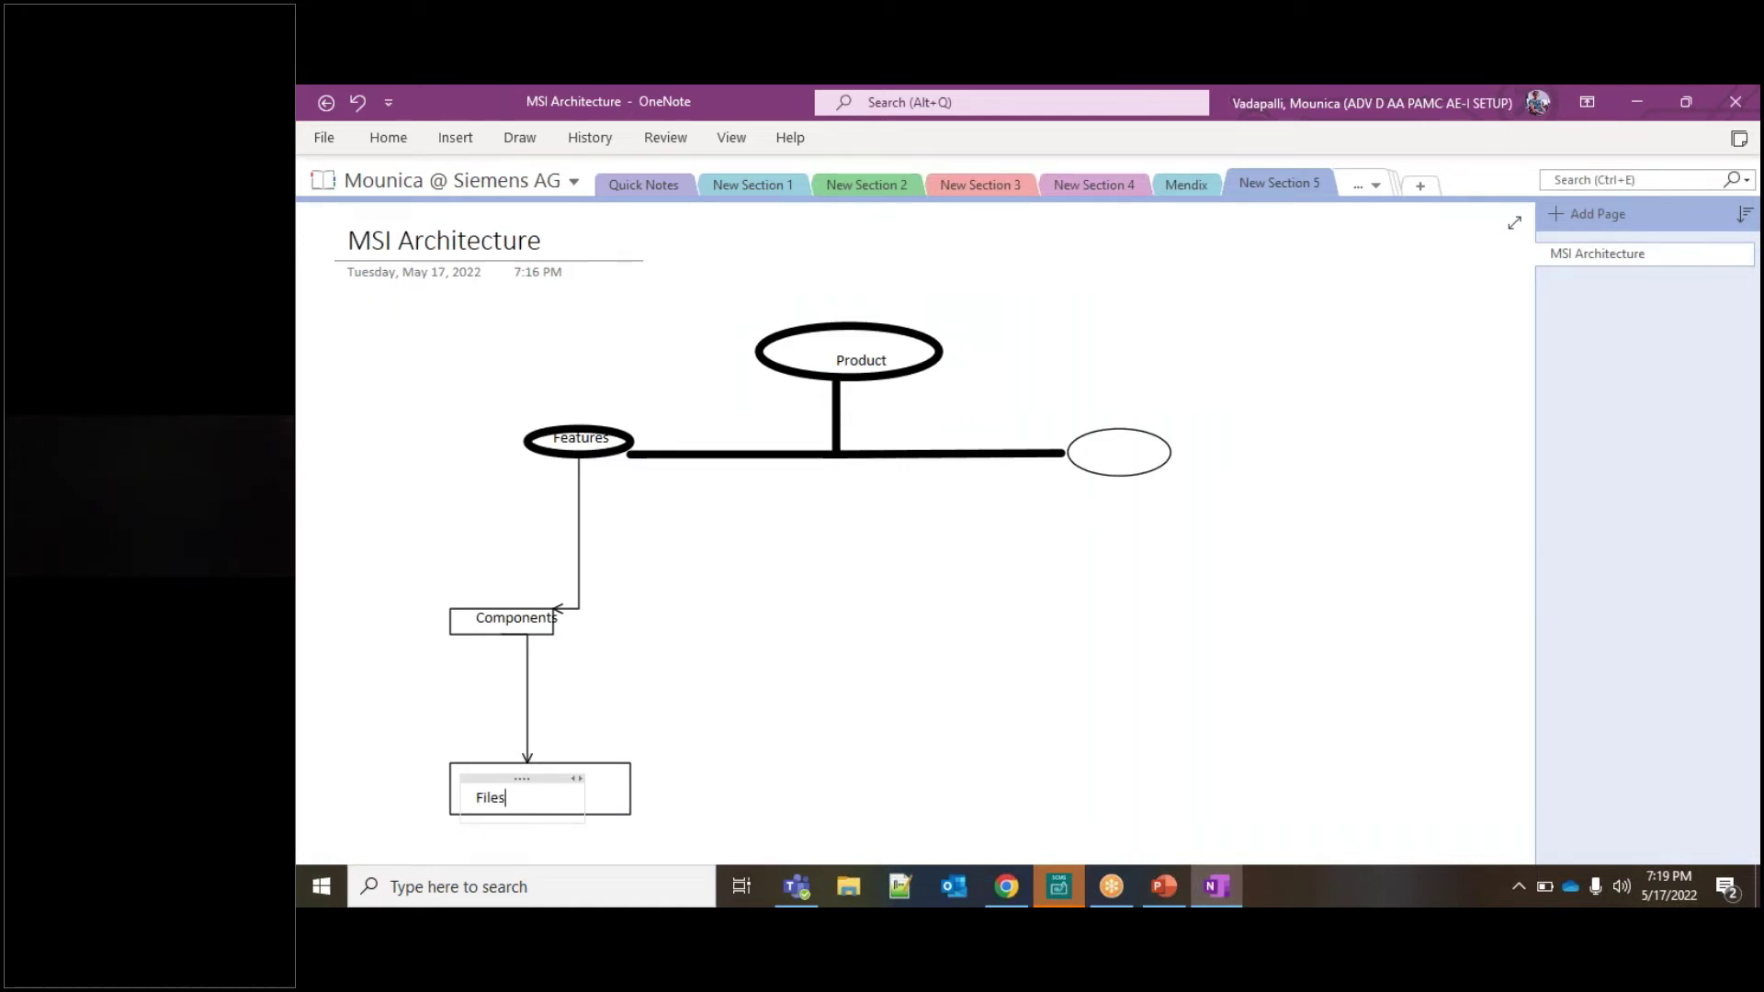
click(1054, 649)
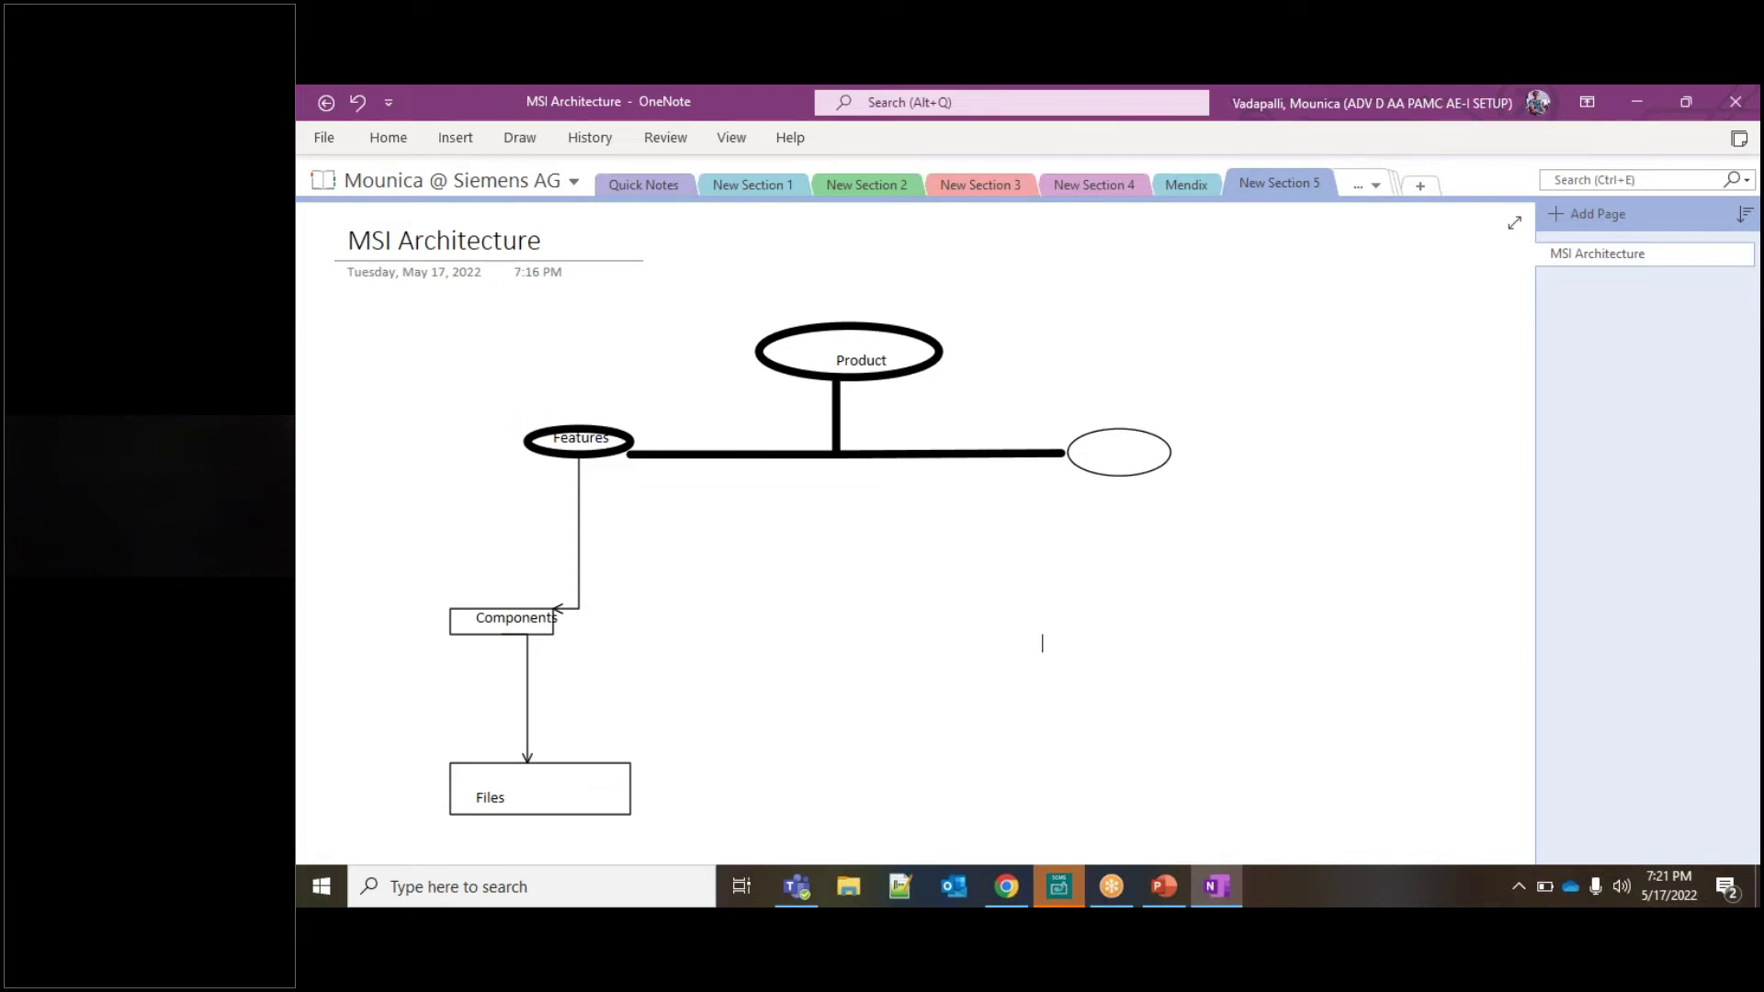
- Switch to the PowerPoint presentation from the taskbar
click(1165, 888)
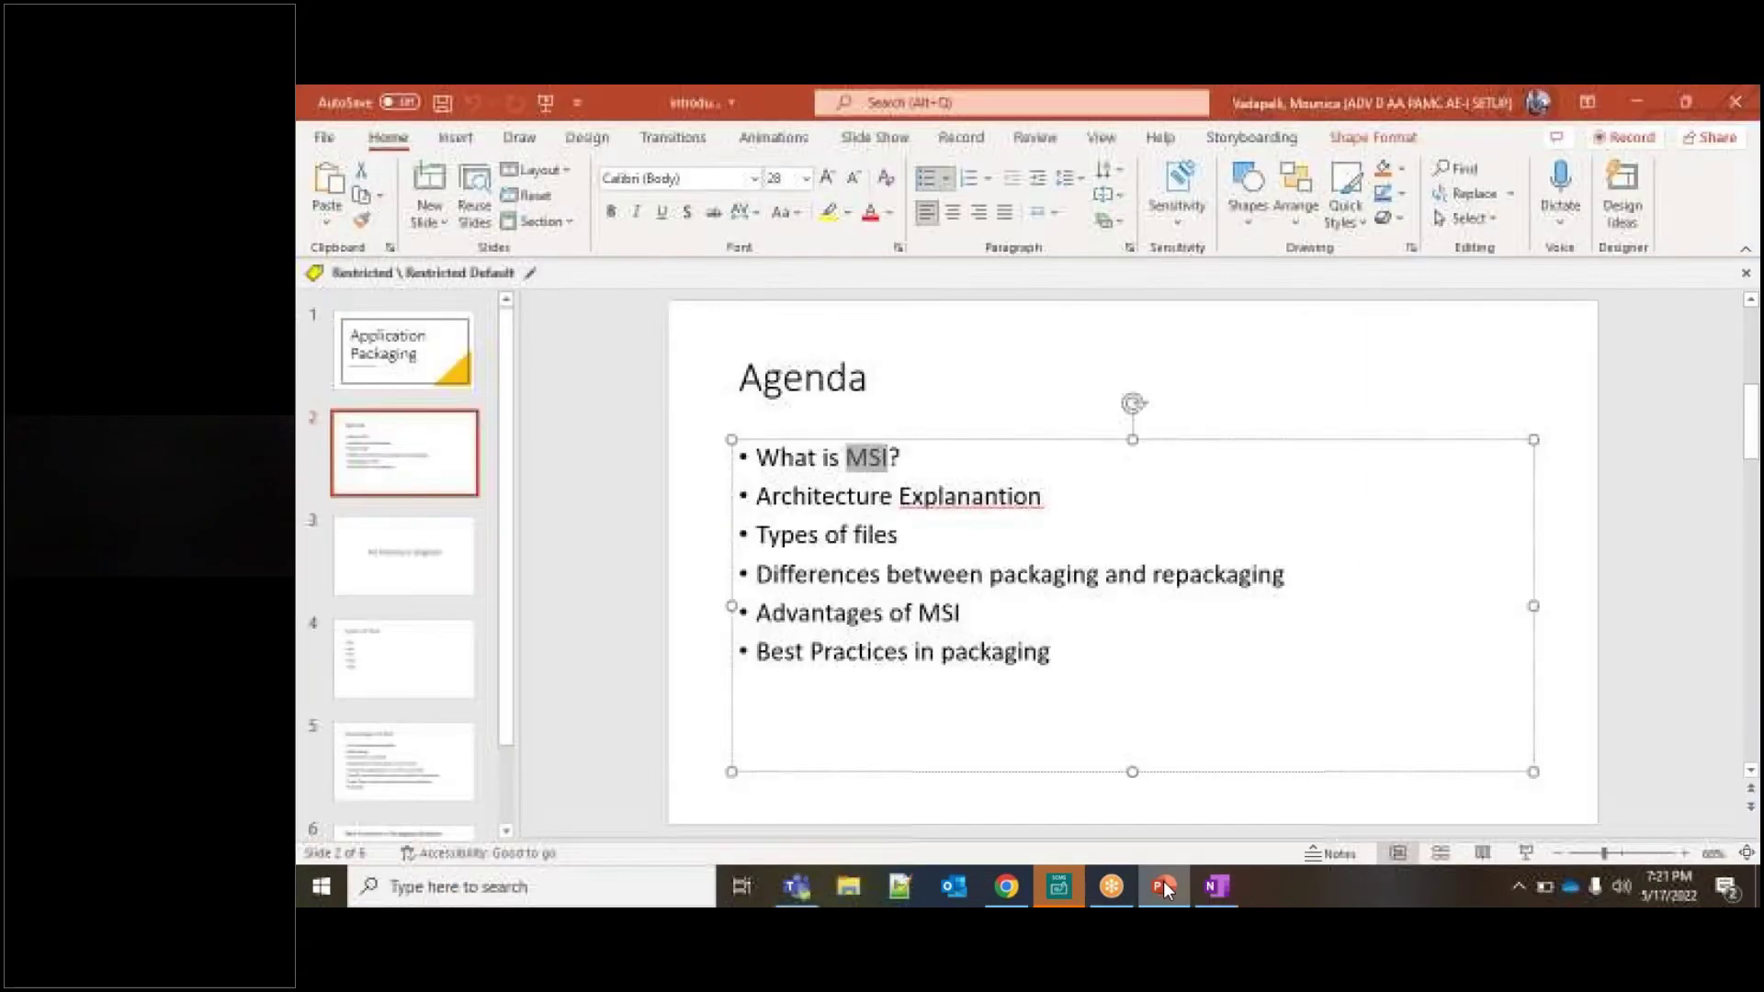
- Move to PowerPoint slide 4, 'Types of Files' (Exe, Msi, Mst, Msp, Msm), and edit its bullet list
click(963, 538)
click(399, 650)
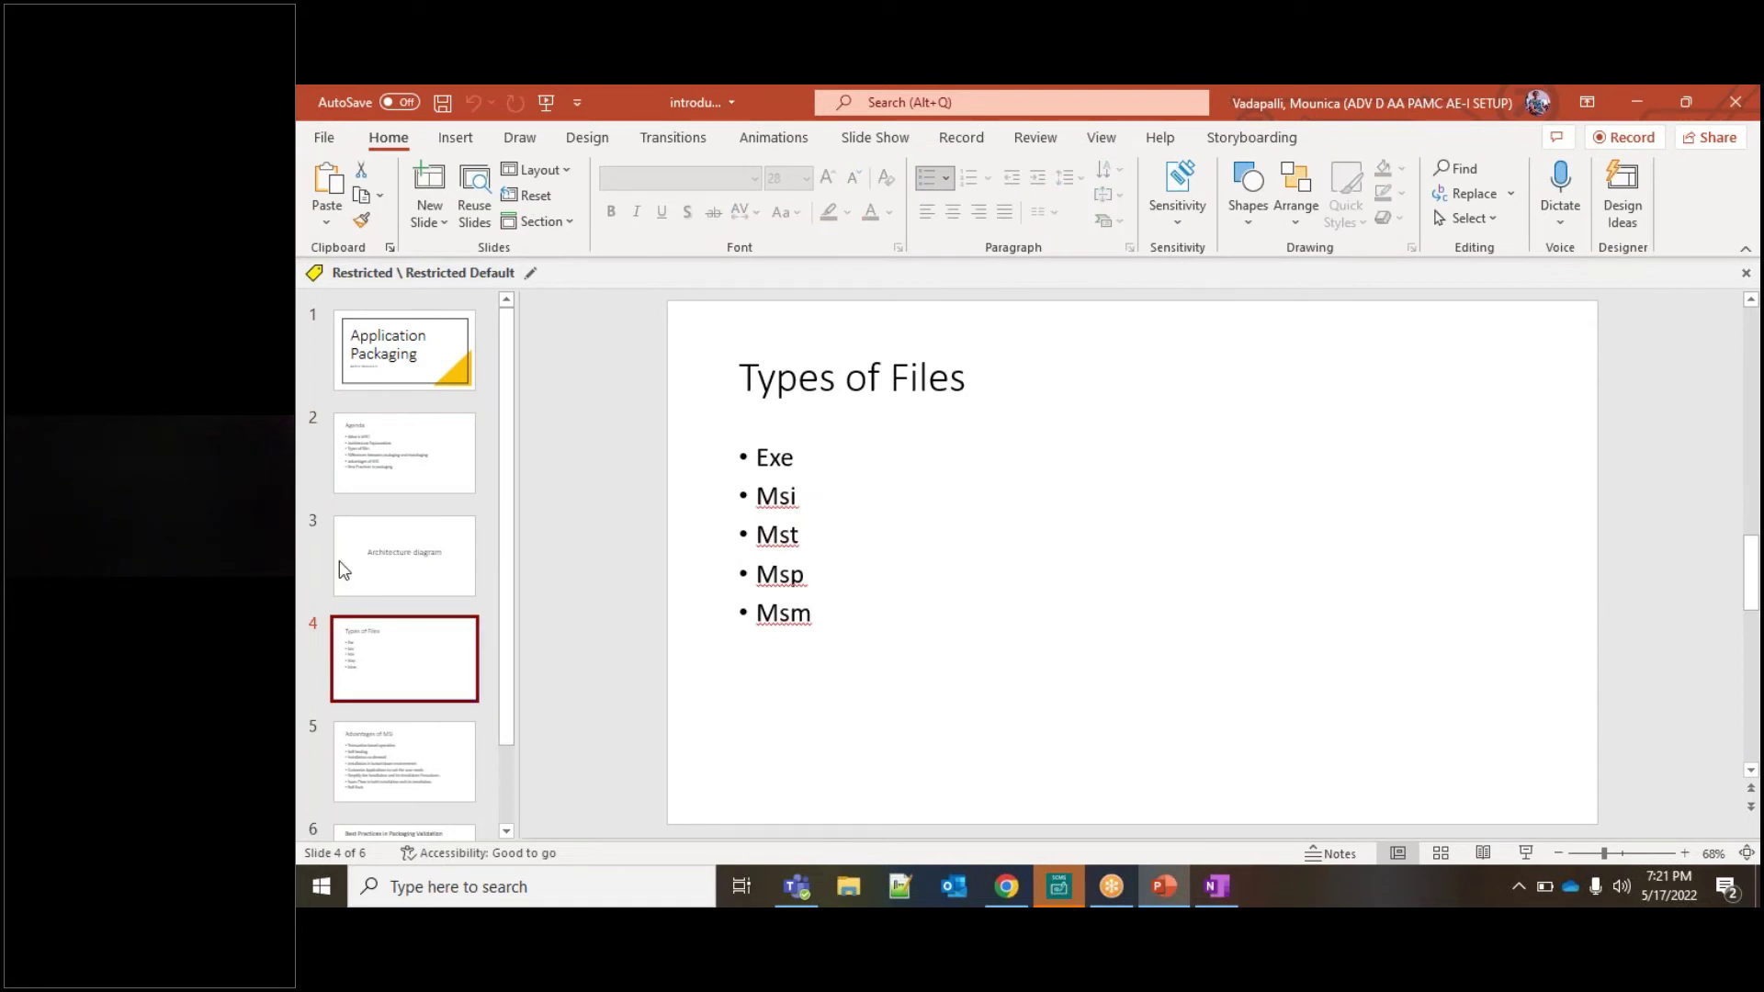
click(805, 495)
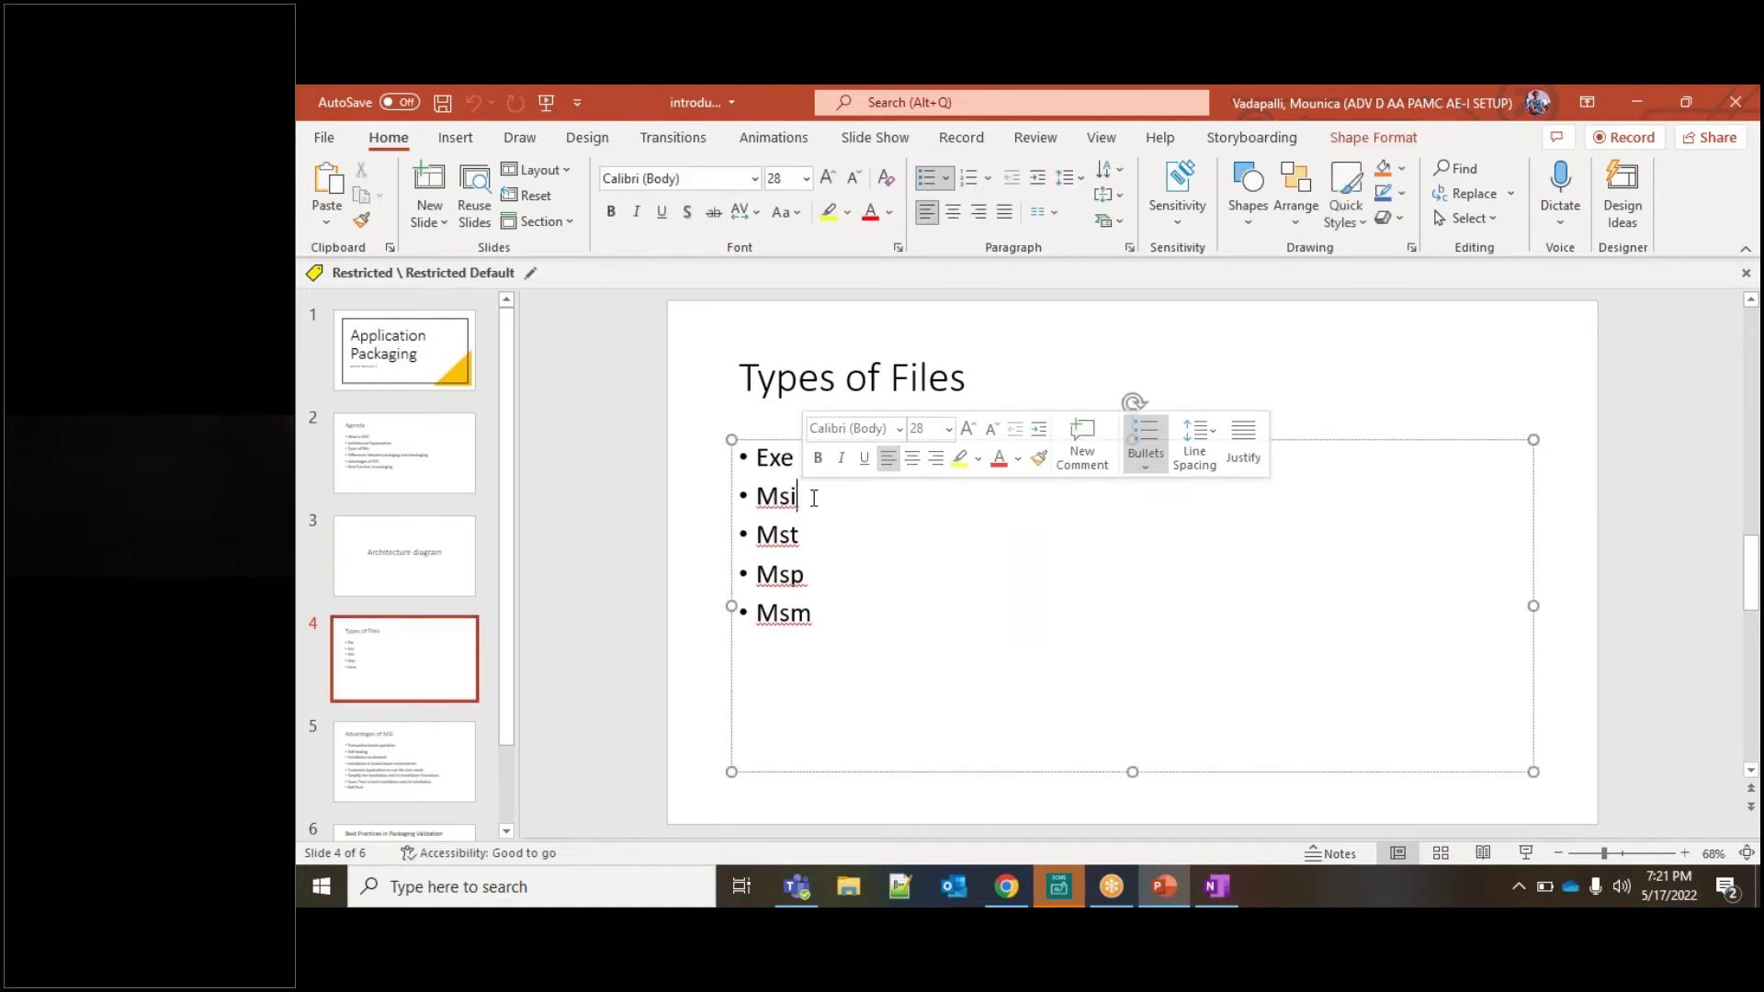